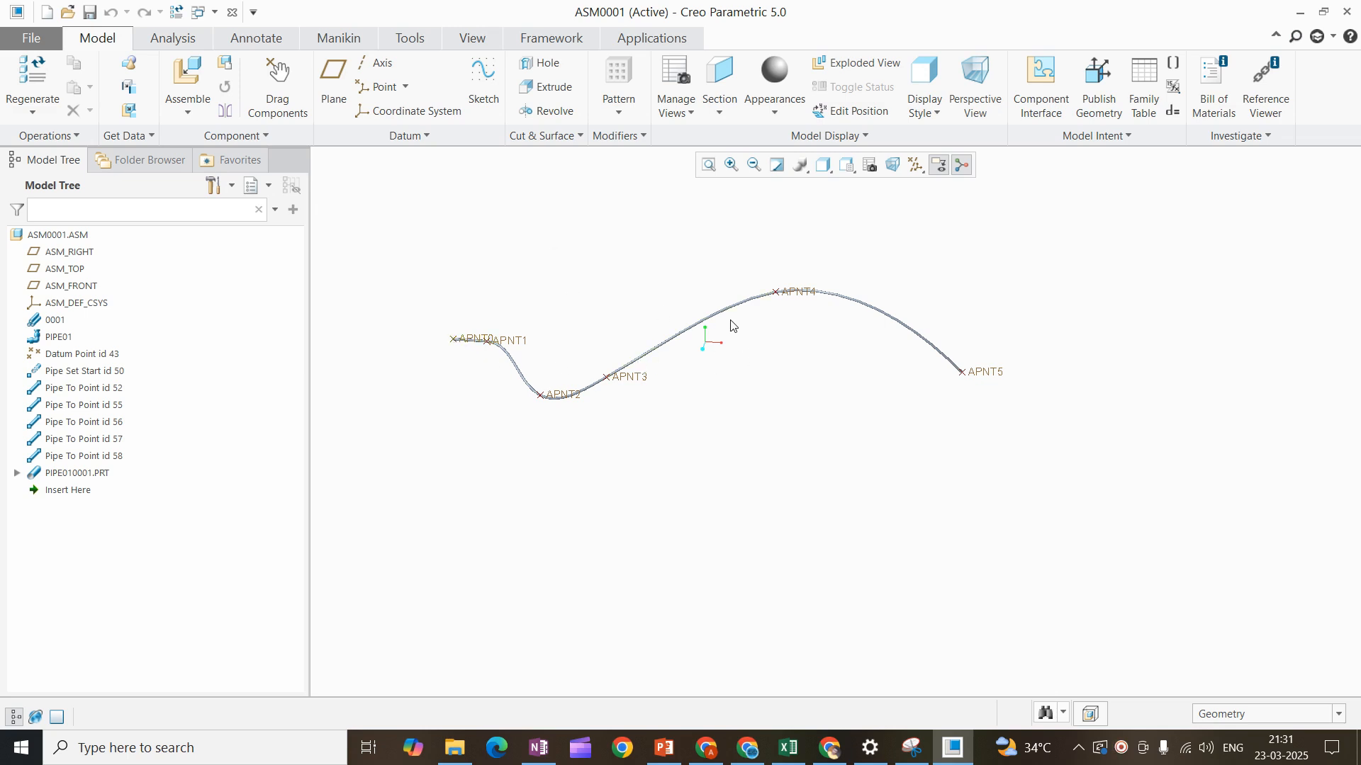
- Delete the existing piping features from line stock 0001 through PIPE010001.PRT, keeping only the default datums
{"action": "left_click", "coordinate": [431, 251]}
{"action": "left_click", "coordinate": [78, 473]}
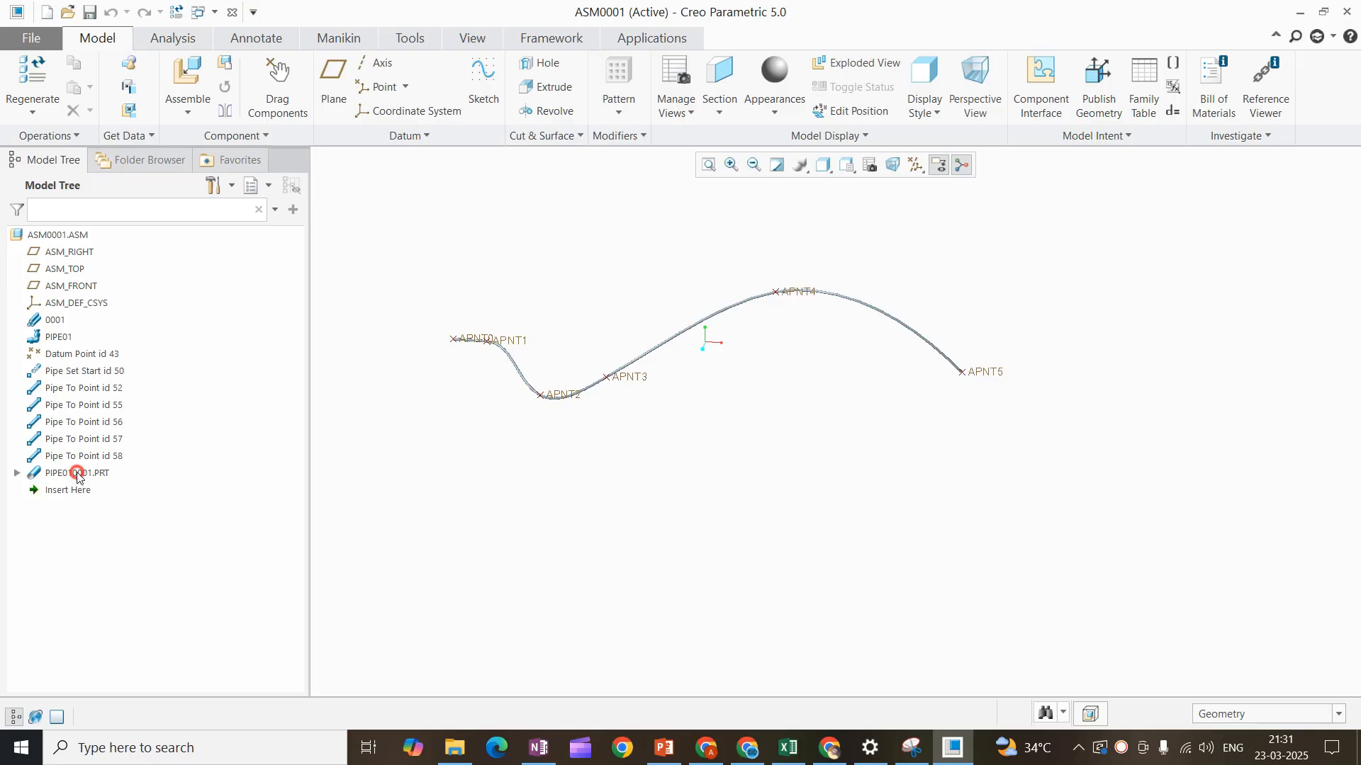
{"action": "left_click", "coordinate": [56, 323], "text": "shift"}
{"action": "right_click", "coordinate": [57, 327]}
{"action": "left_click", "coordinate": [105, 333]}
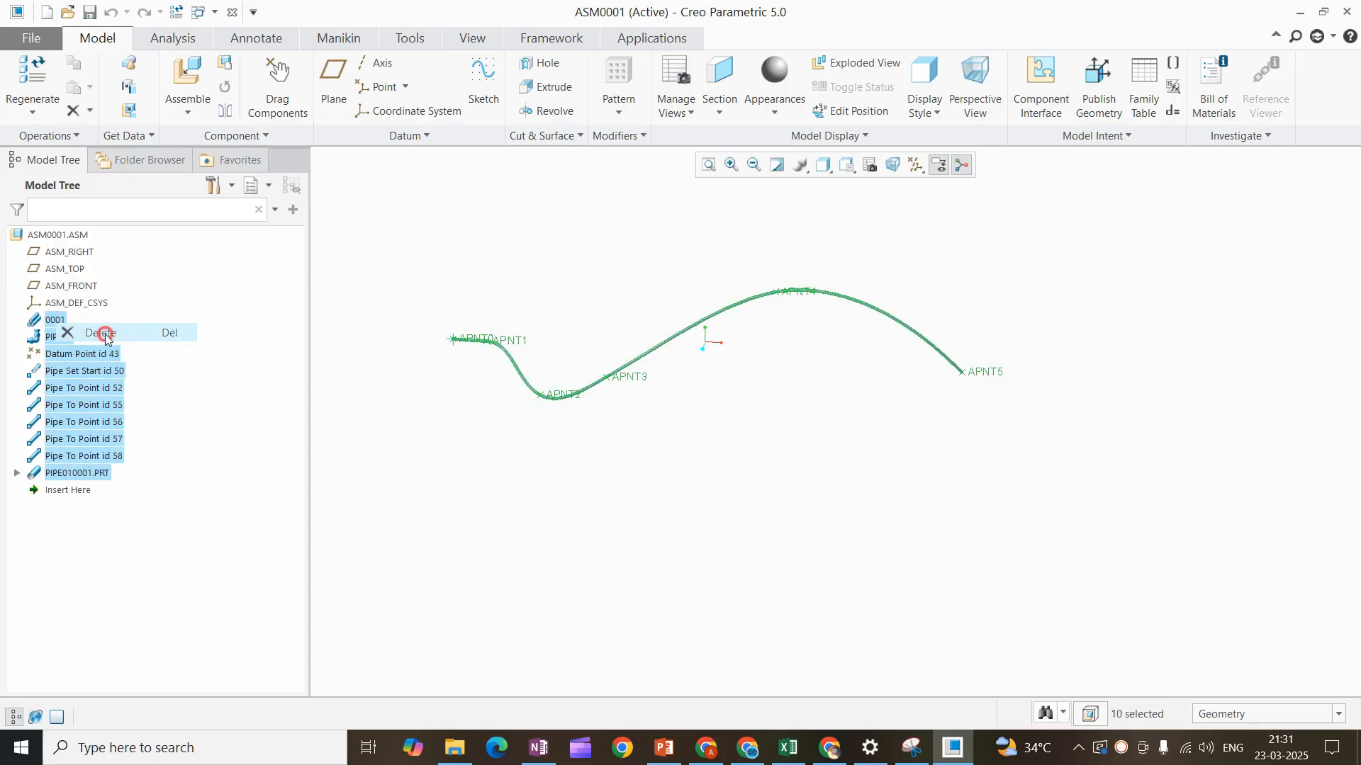
{"action": "left_click", "coordinate": [636, 395]}
{"action": "left_click", "coordinate": [606, 285]}
- Turn on the display of all datum types and reorient the assembly to a preset 3D view
{"action": "left_click", "coordinate": [914, 165]}
{"action": "left_click", "coordinate": [915, 185]}
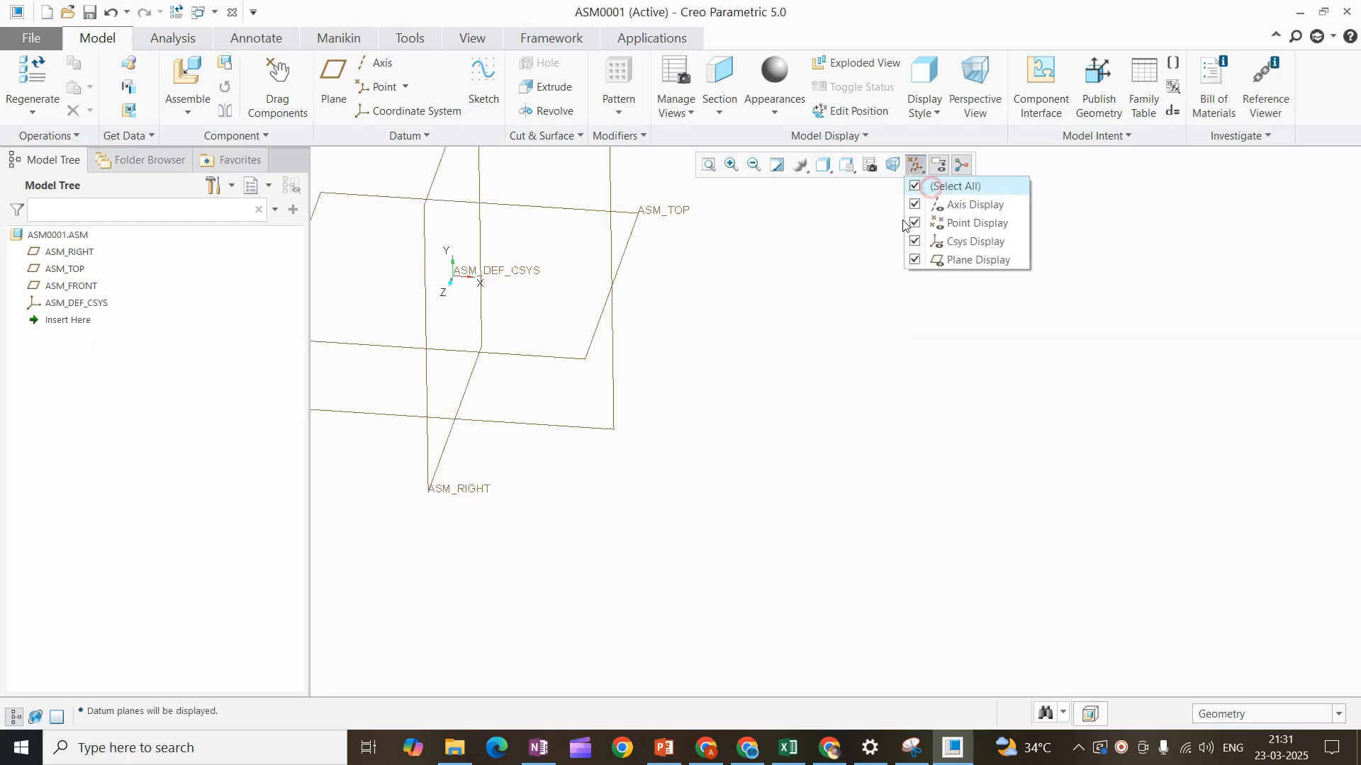
{"action": "left_click", "coordinate": [735, 310]}
{"action": "left_click", "coordinate": [710, 162]}
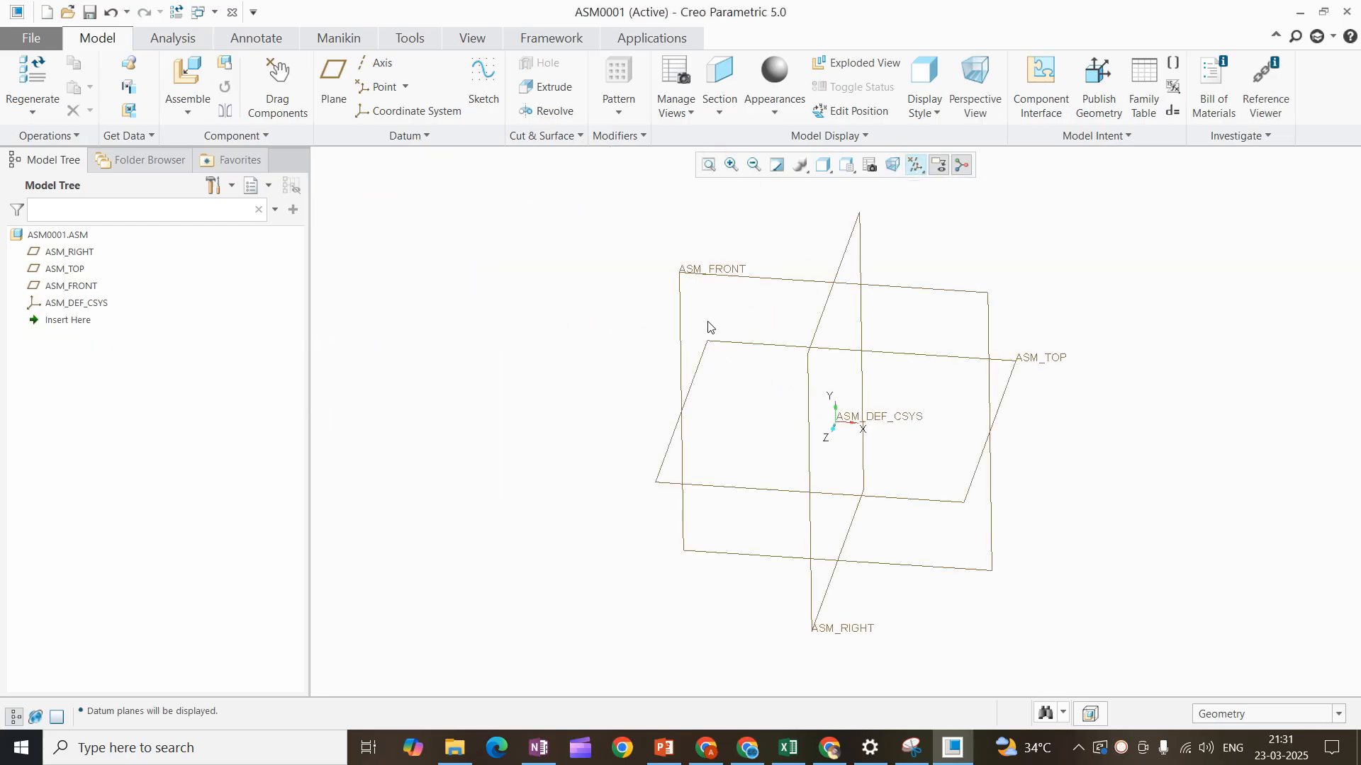
{"action": "left_click", "coordinate": [557, 321]}
{"action": "scroll", "coordinate": [575, 355], "scroll_direction": "up", "scroll_amount": 2}
{"action": "scroll", "coordinate": [751, 363], "scroll_direction": "down", "scroll_amount": 2}
{"action": "left_click", "coordinate": [848, 166]}
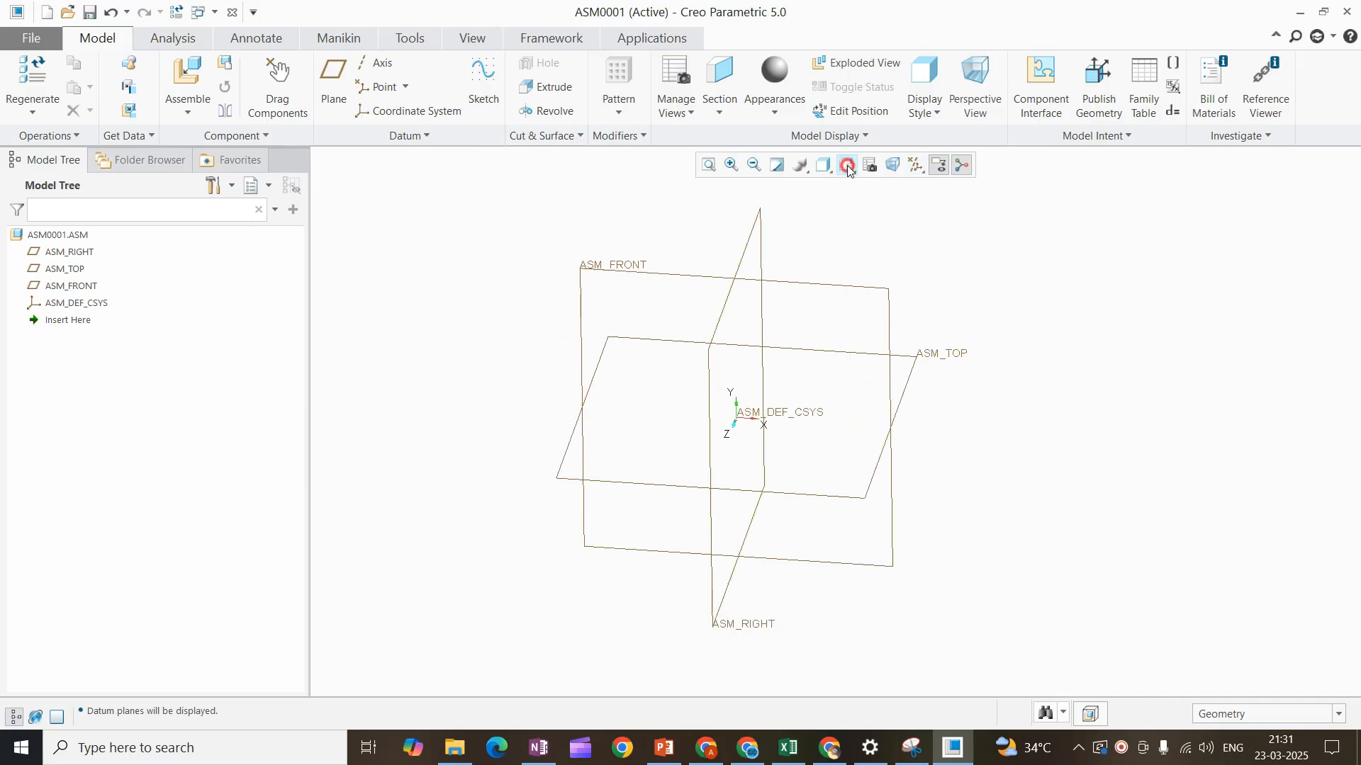
{"action": "left_click", "coordinate": [888, 198]}
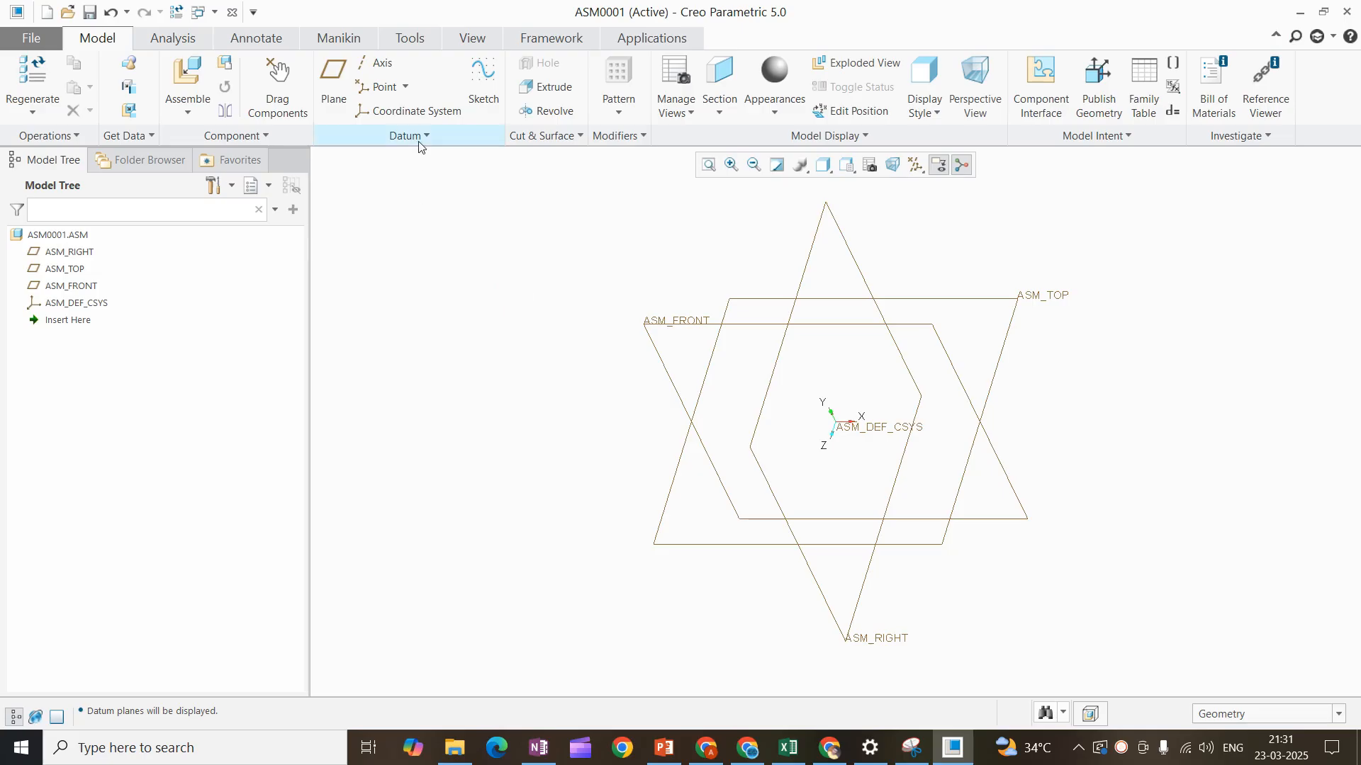
- Start an offset coordinate system datum point feature referencing ASM_DEF_CSYS and add the first point at 0, 0, 0
{"action": "left_click", "coordinate": [406, 87]}
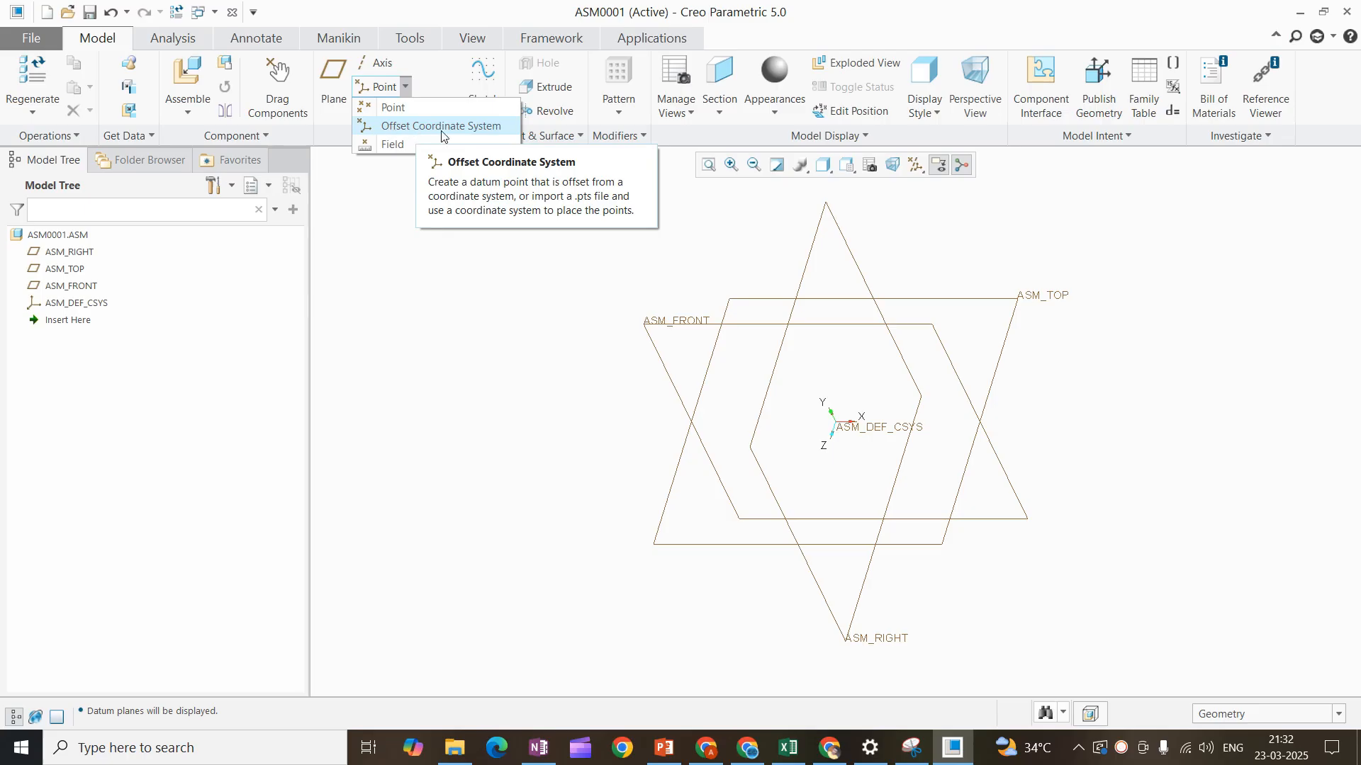
{"action": "left_click", "coordinate": [413, 127]}
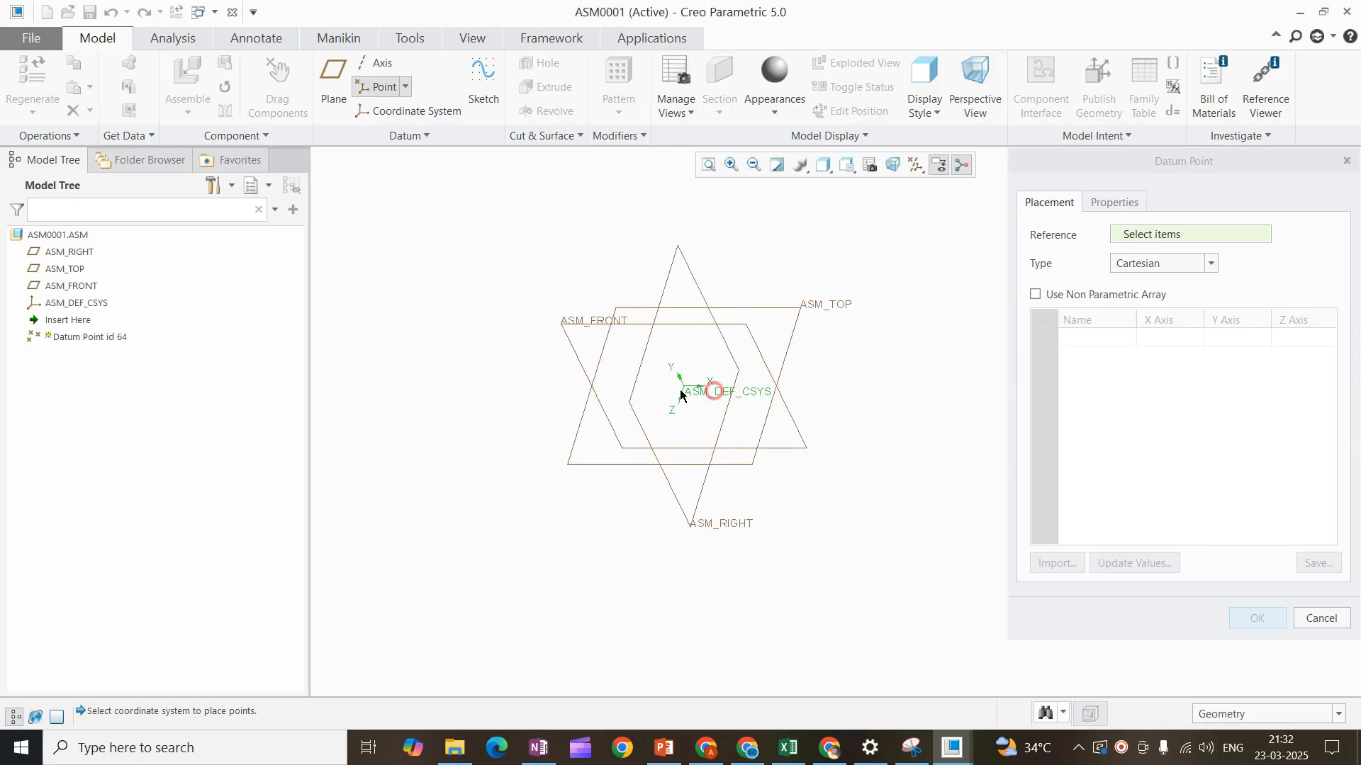
{"action": "left_click", "coordinate": [681, 386]}
{"action": "left_click", "coordinate": [1099, 338]}
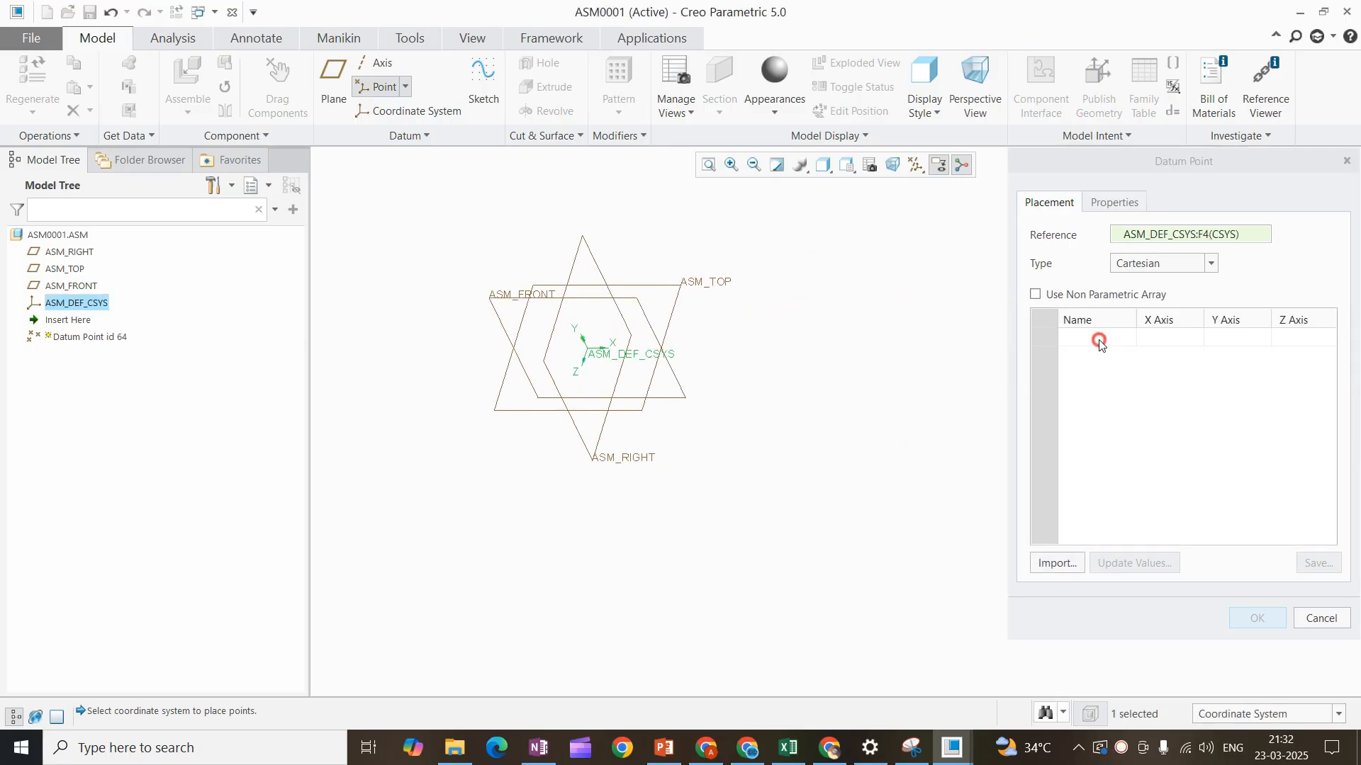
{"action": "middle_click_drag", "start_coordinate": [640, 386], "coordinate": [615, 373]}
{"action": "mouse_move", "coordinate": [603, 348]}
{"action": "left_mouse_down"}
{"action": "mouse_move", "coordinate": [666, 363]}
{"action": "mouse_move", "coordinate": [604, 350]}
{"action": "left_mouse_up"}
{"action": "left_click", "coordinate": [1170, 337]}
{"action": "type", "text": "0"}
{"action": "key", "text": "Return"}
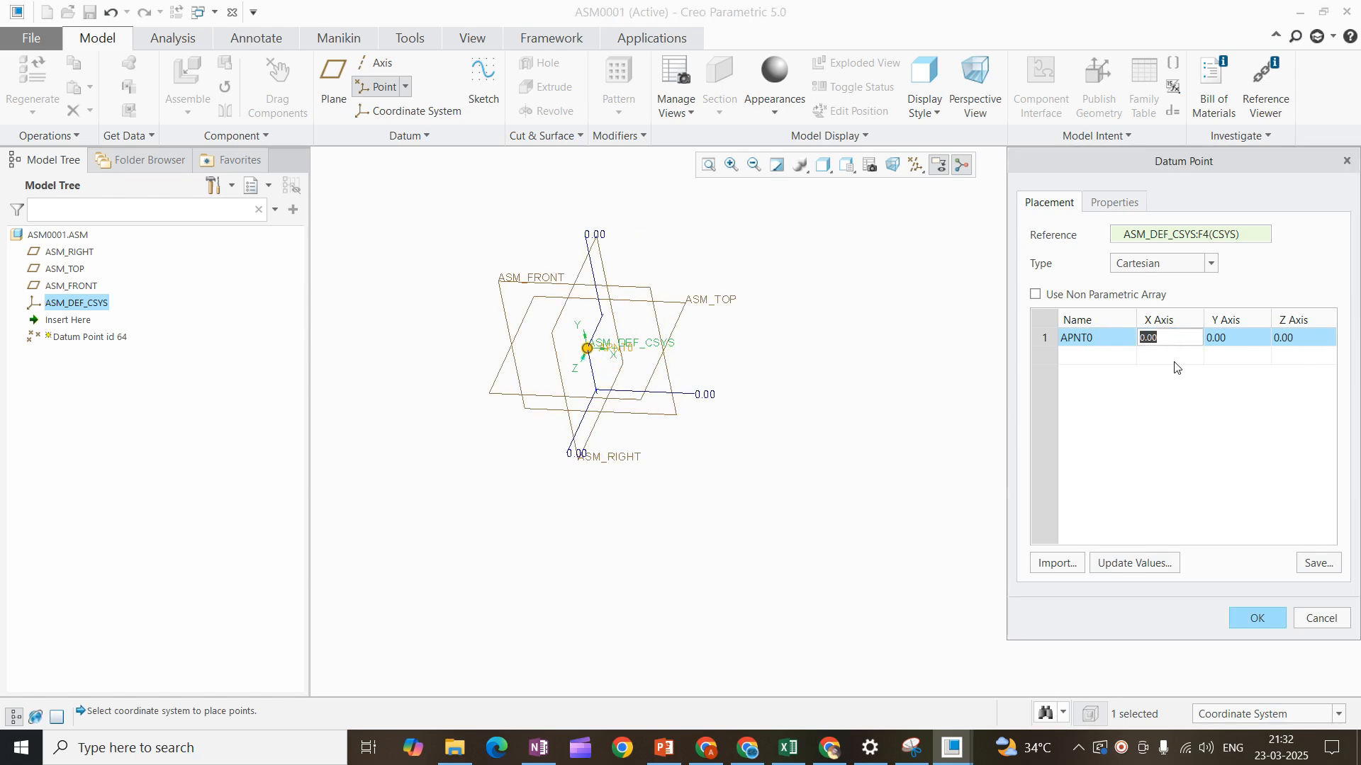
- Add a second point at about X 215.6 and a third point at about X 819.4, Y -296.6
{"action": "left_click", "coordinate": [1103, 355]}
{"action": "left_click_drag", "start_coordinate": [587, 348], "coordinate": [662, 362]}
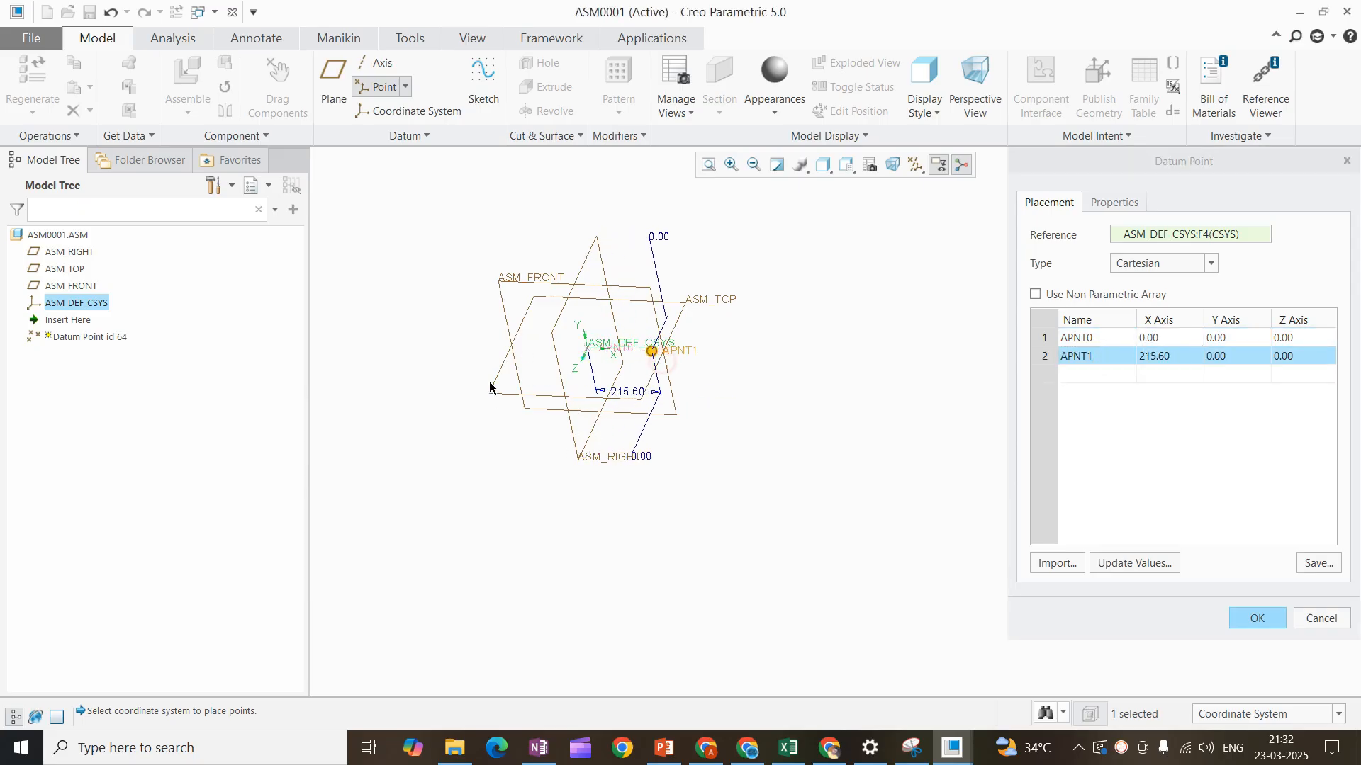
{"action": "scroll", "coordinate": [490, 385], "scroll_direction": "up", "scroll_amount": 2}
{"action": "scroll", "coordinate": [646, 362], "scroll_direction": "down", "scroll_amount": 1}
{"action": "left_click", "coordinate": [1080, 383]}
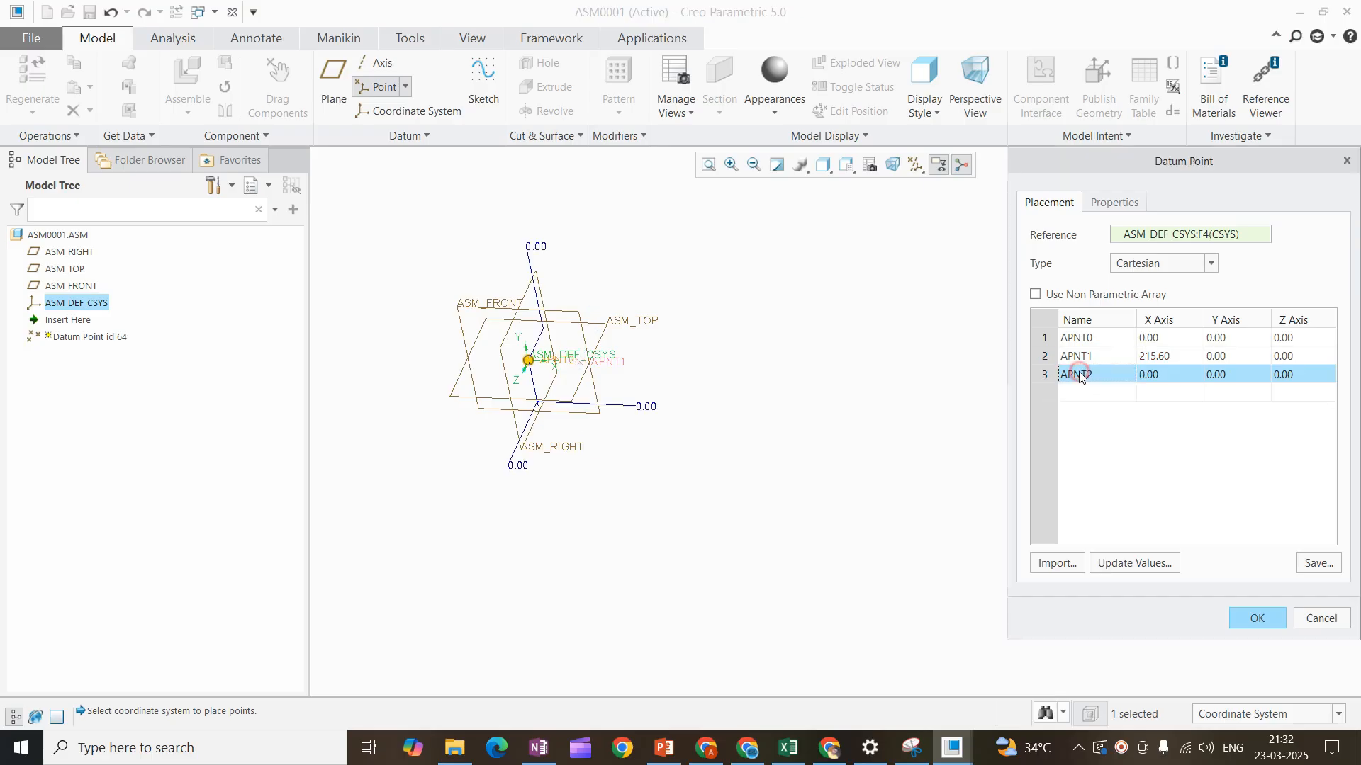
{"action": "left_click_drag", "start_coordinate": [549, 363], "coordinate": [713, 437]}
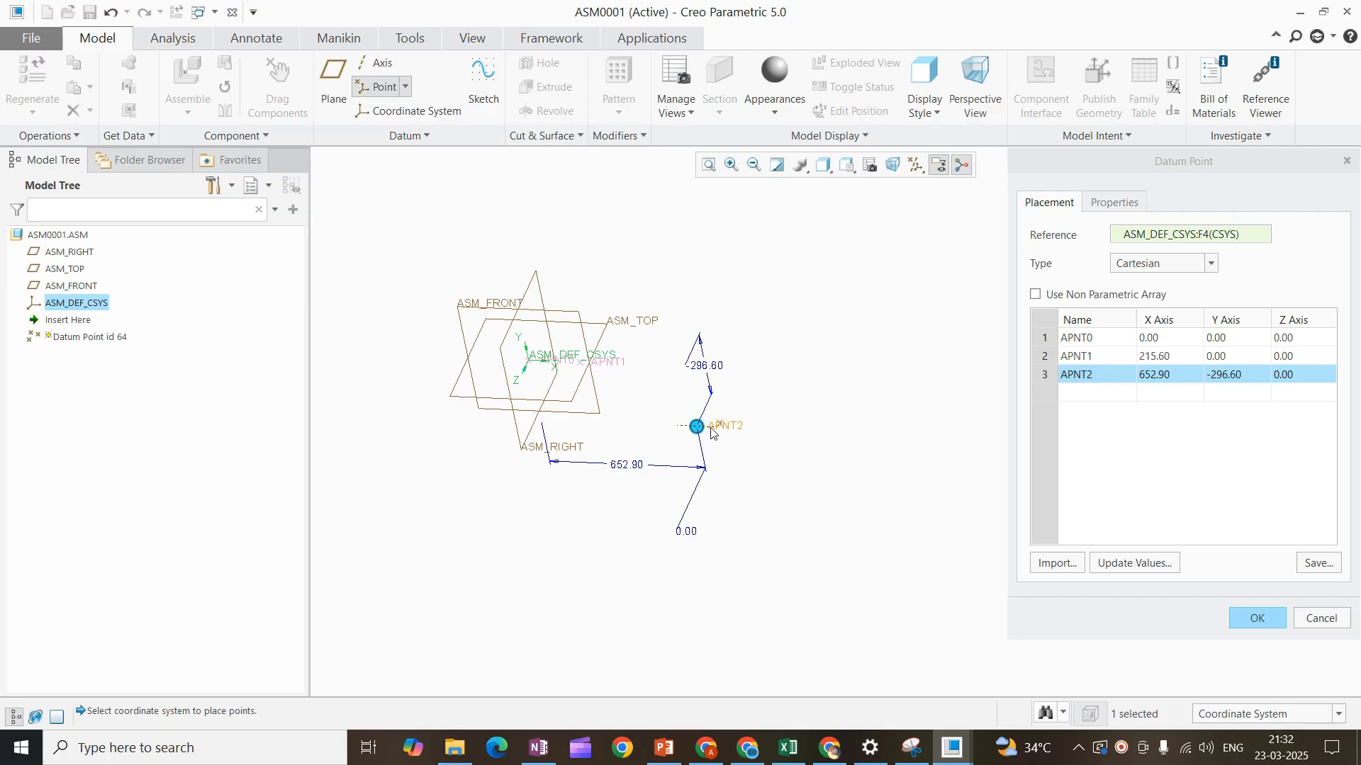
{"action": "left_click_drag", "start_coordinate": [714, 428], "coordinate": [753, 429]}
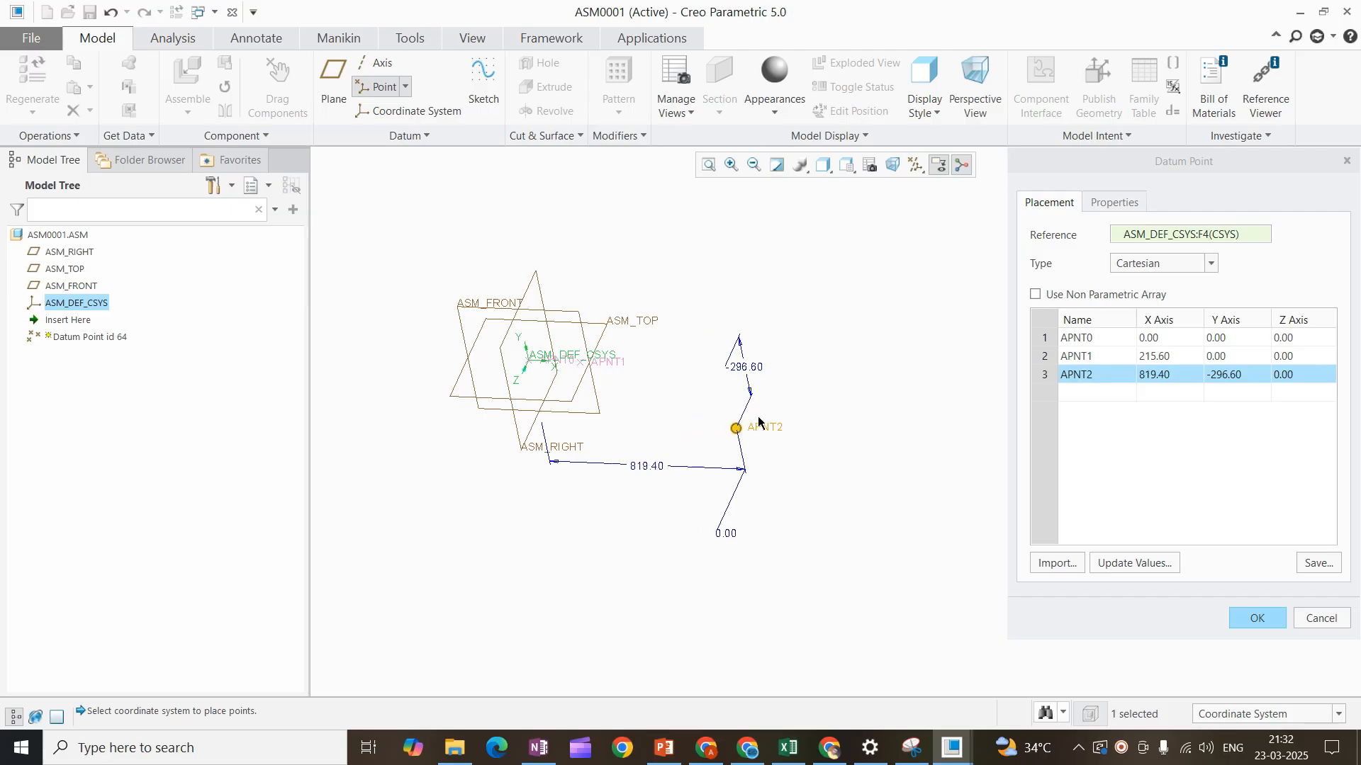
- Add a fourth point at about X 1678.5, Y 336.9, Z -421.9
{"action": "left_click", "coordinate": [1087, 394]}
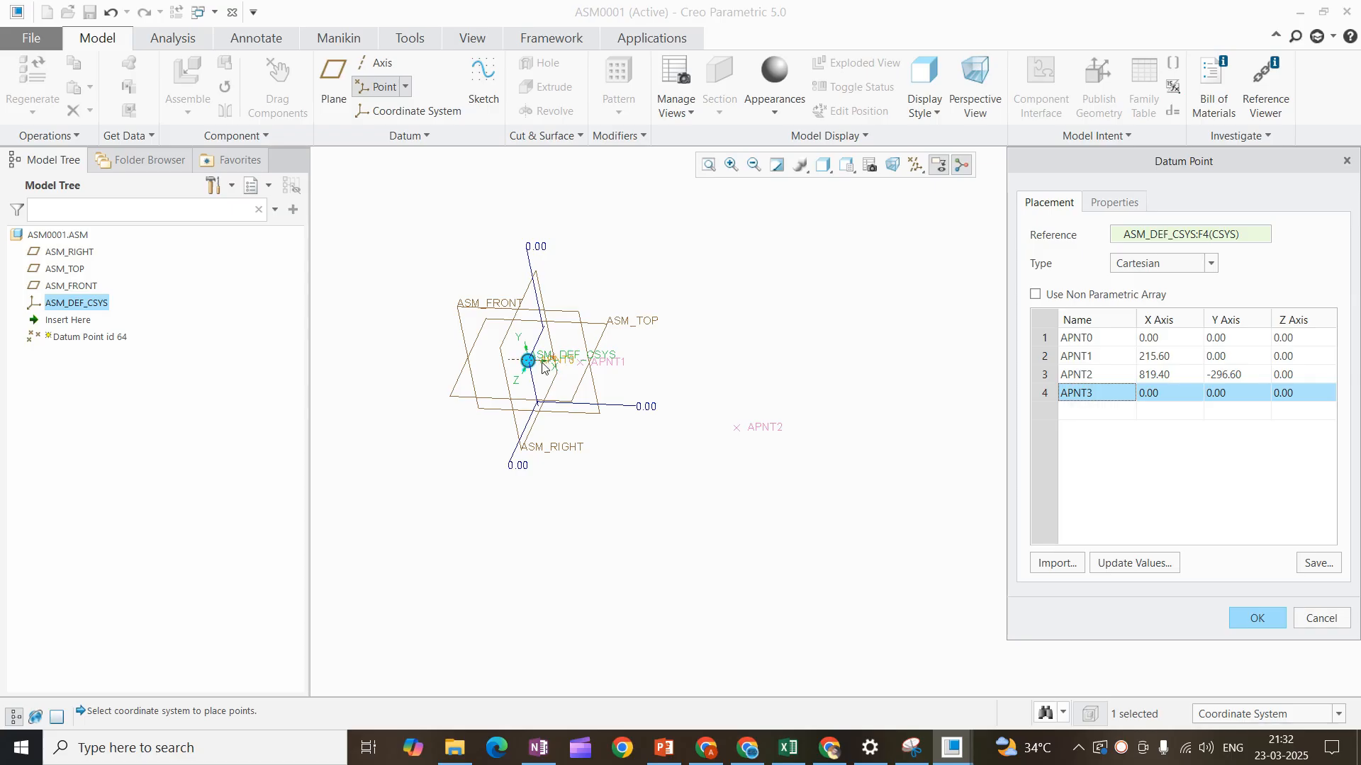
{"action": "left_click_drag", "start_coordinate": [831, 409], "coordinate": [945, 275]}
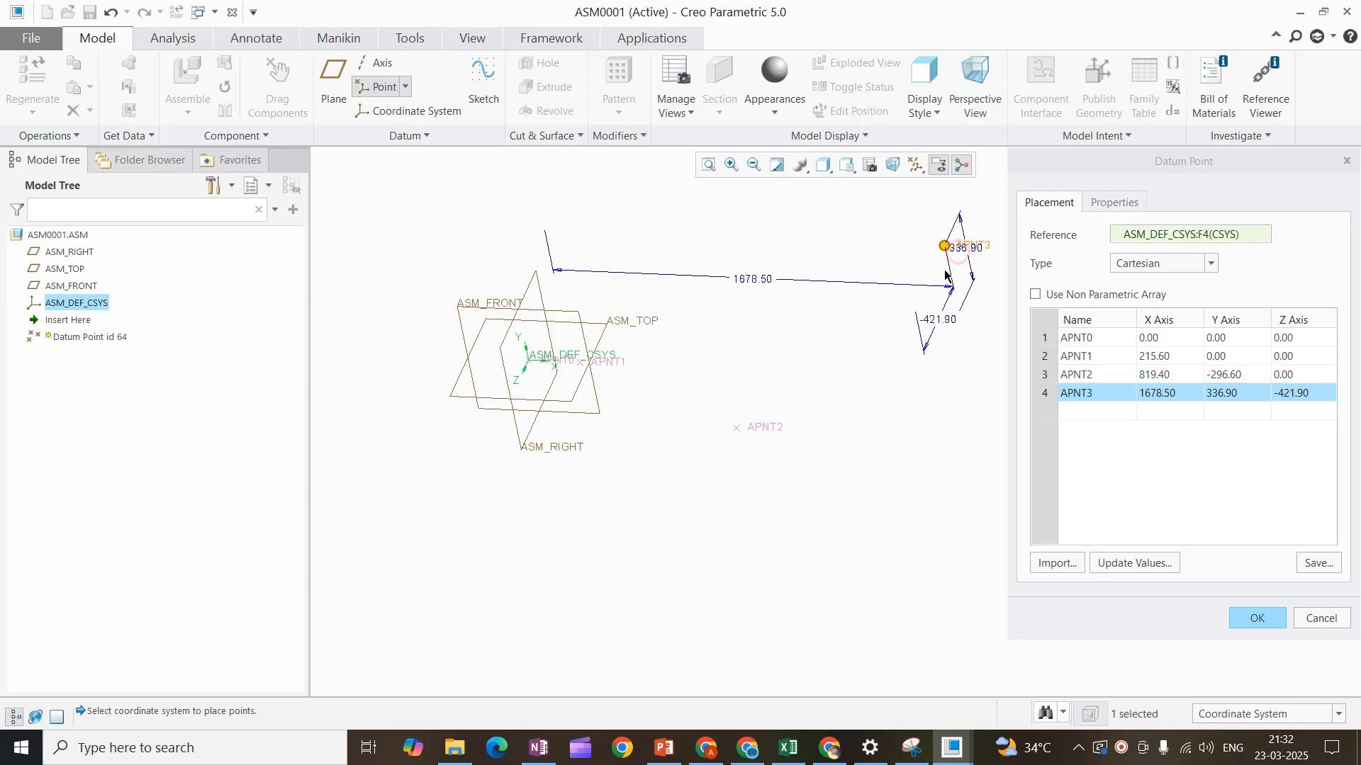
{"action": "scroll", "coordinate": [704, 344], "scroll_direction": "up", "scroll_amount": 3}
{"action": "scroll", "coordinate": [905, 322], "scroll_direction": "down", "scroll_amount": 2}
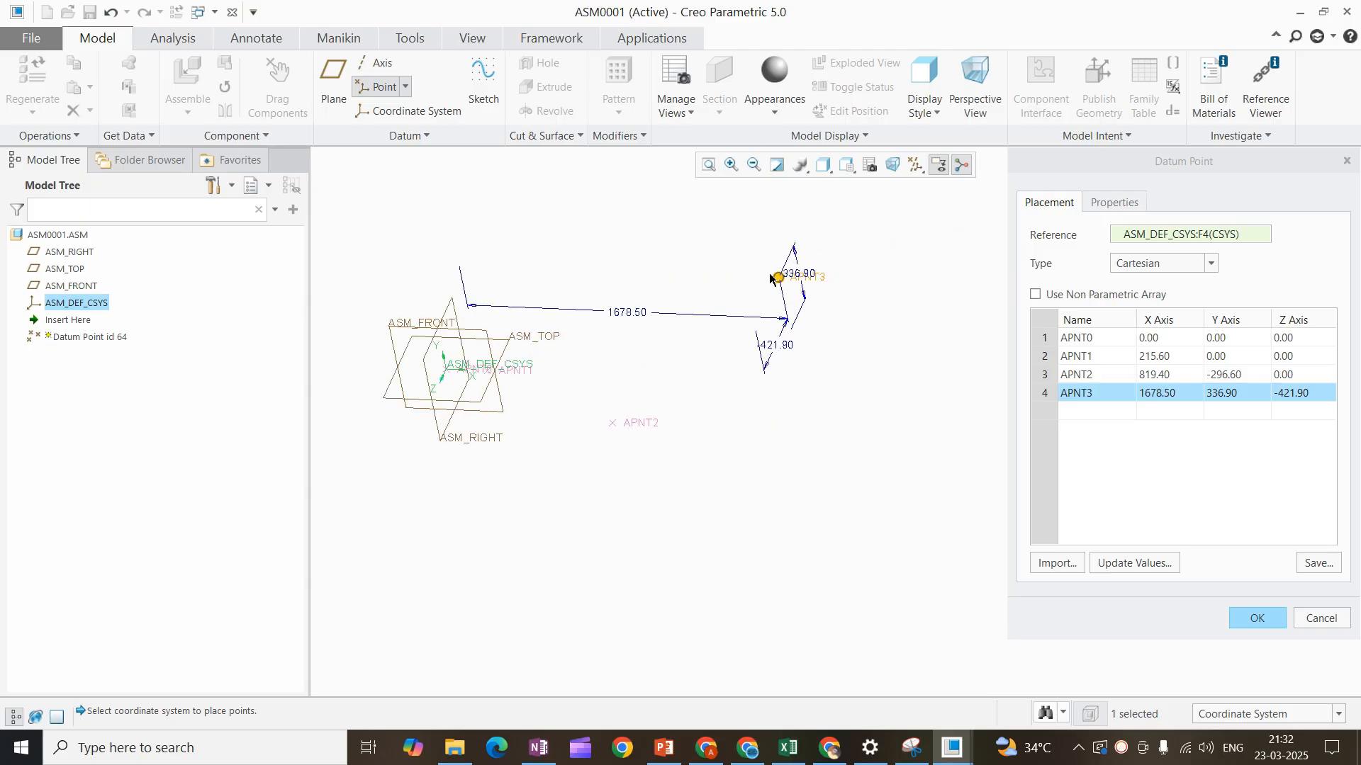
- Add two more points along the X axis at about 2672.5 and 3344.1, and complete the datum point feature
{"action": "left_click", "coordinate": [1086, 414]}
{"action": "left_click_drag", "start_coordinate": [461, 372], "coordinate": [968, 402]}
{"action": "scroll", "coordinate": [461, 333], "scroll_direction": "up", "scroll_amount": 3}
{"action": "scroll", "coordinate": [693, 390], "scroll_direction": "down", "scroll_amount": 3}
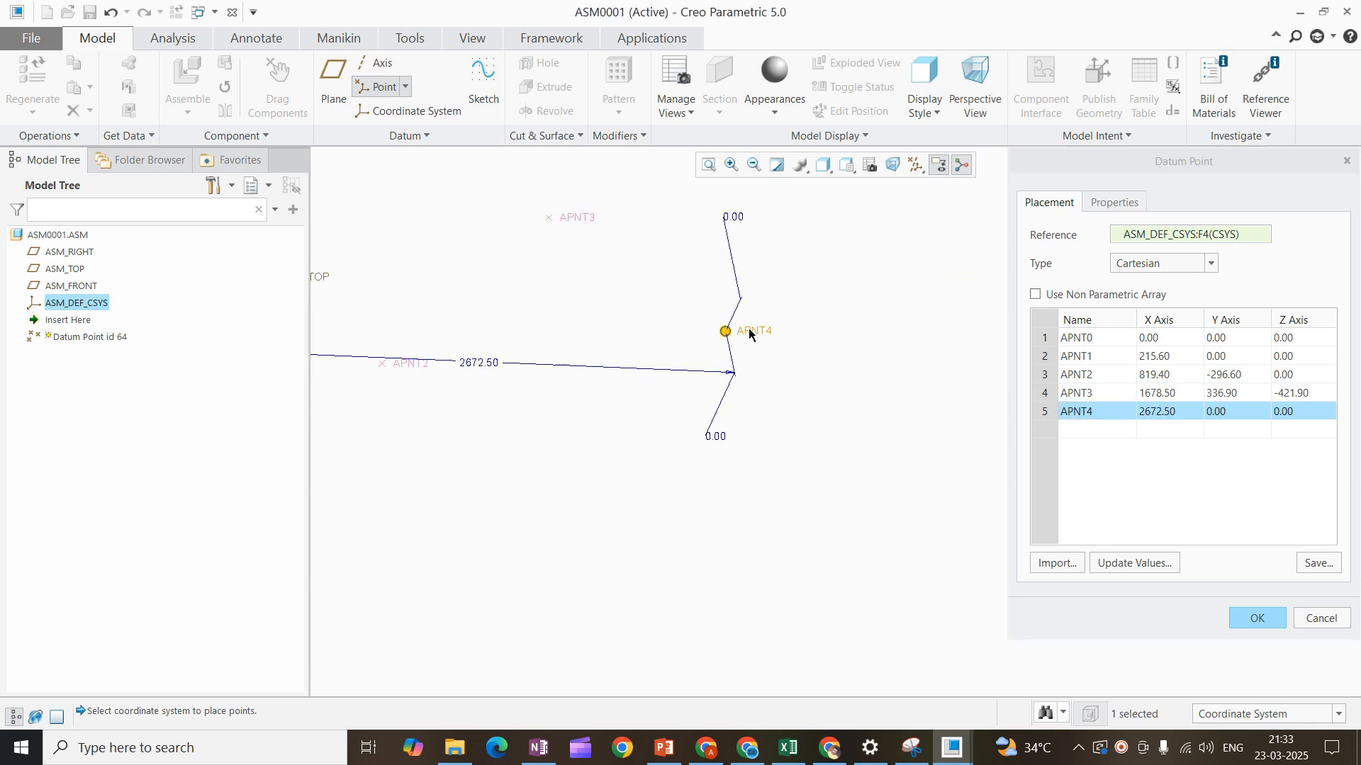
{"action": "scroll", "coordinate": [816, 402], "scroll_direction": "up", "scroll_amount": 2}
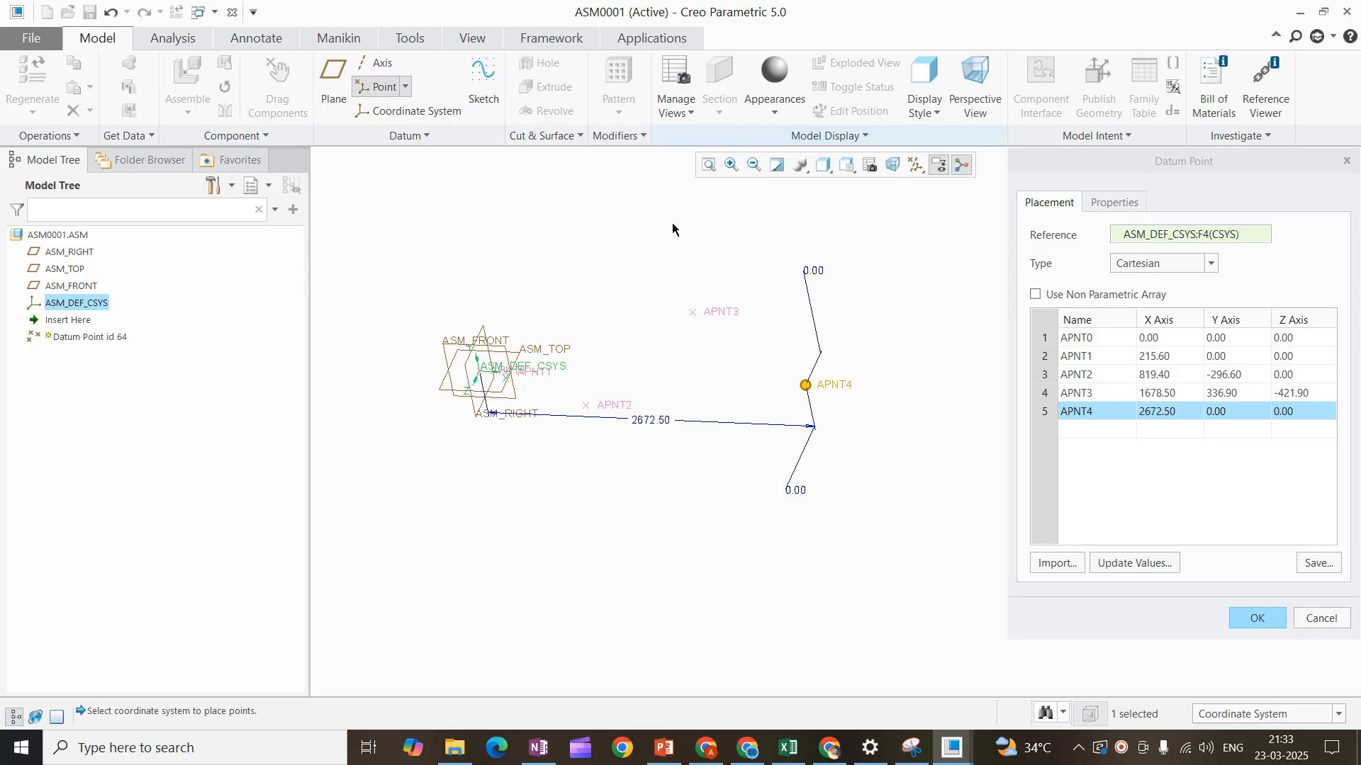
{"action": "left_click", "coordinate": [1082, 433]}
{"action": "left_click_drag", "start_coordinate": [479, 371], "coordinate": [906, 396]}
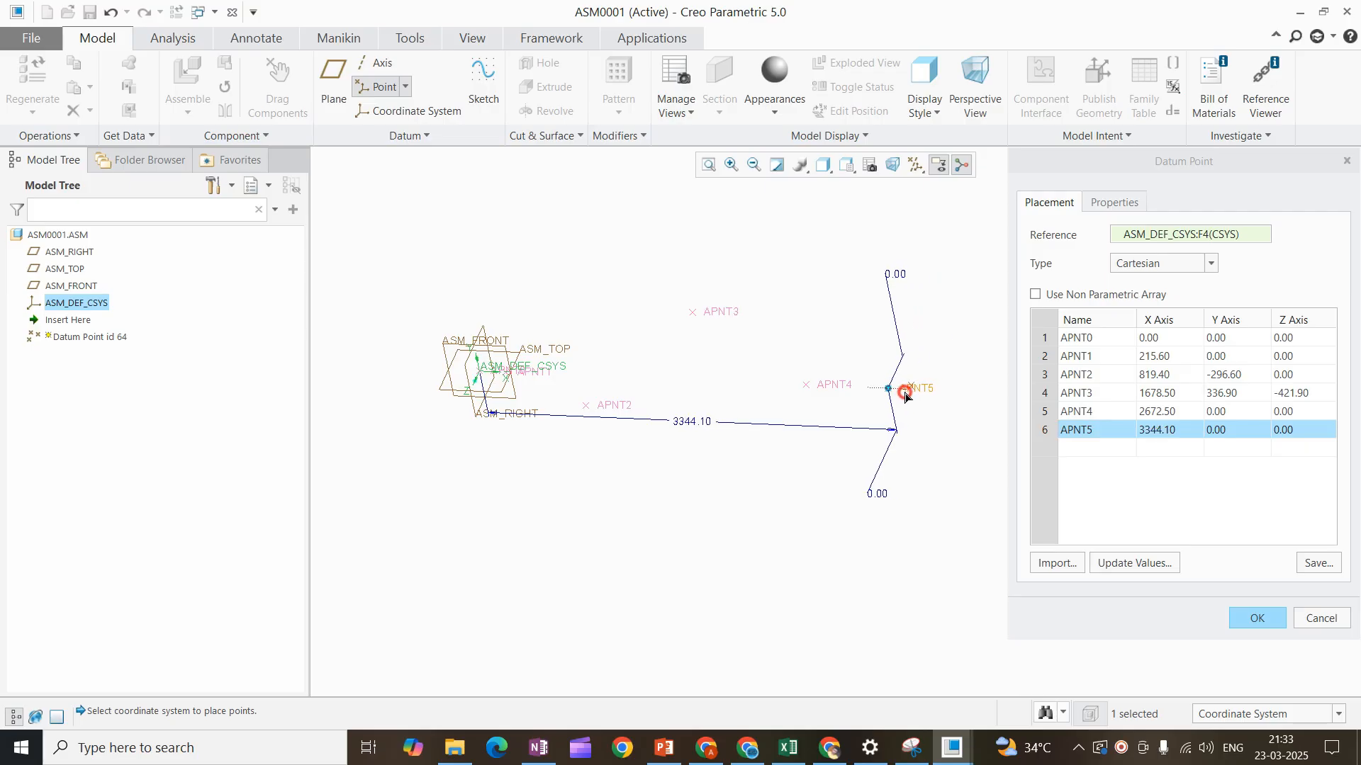
{"action": "left_click", "coordinate": [1276, 621]}
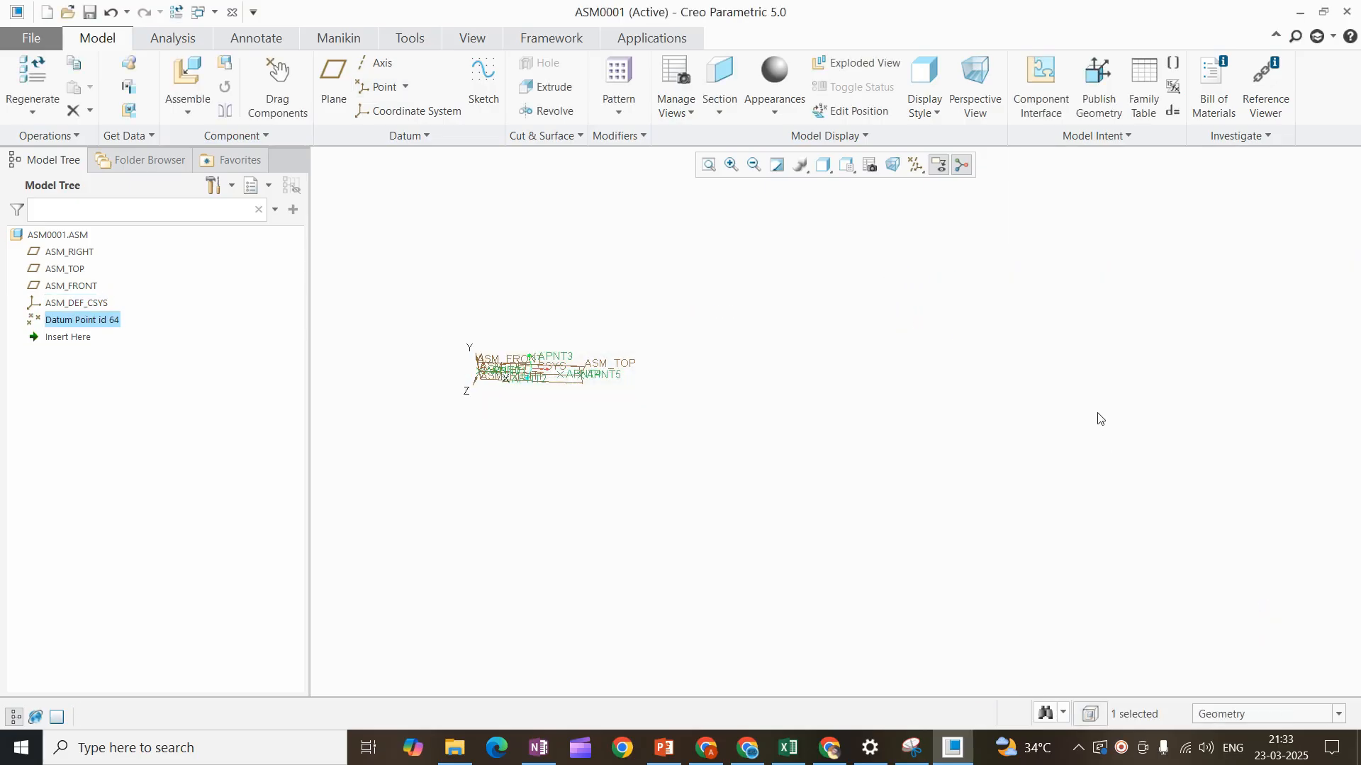
- Hide the axes, coordinate systems and planes so only the datum points are displayed
{"action": "scroll", "coordinate": [489, 362], "scroll_direction": "down", "scroll_amount": 4}
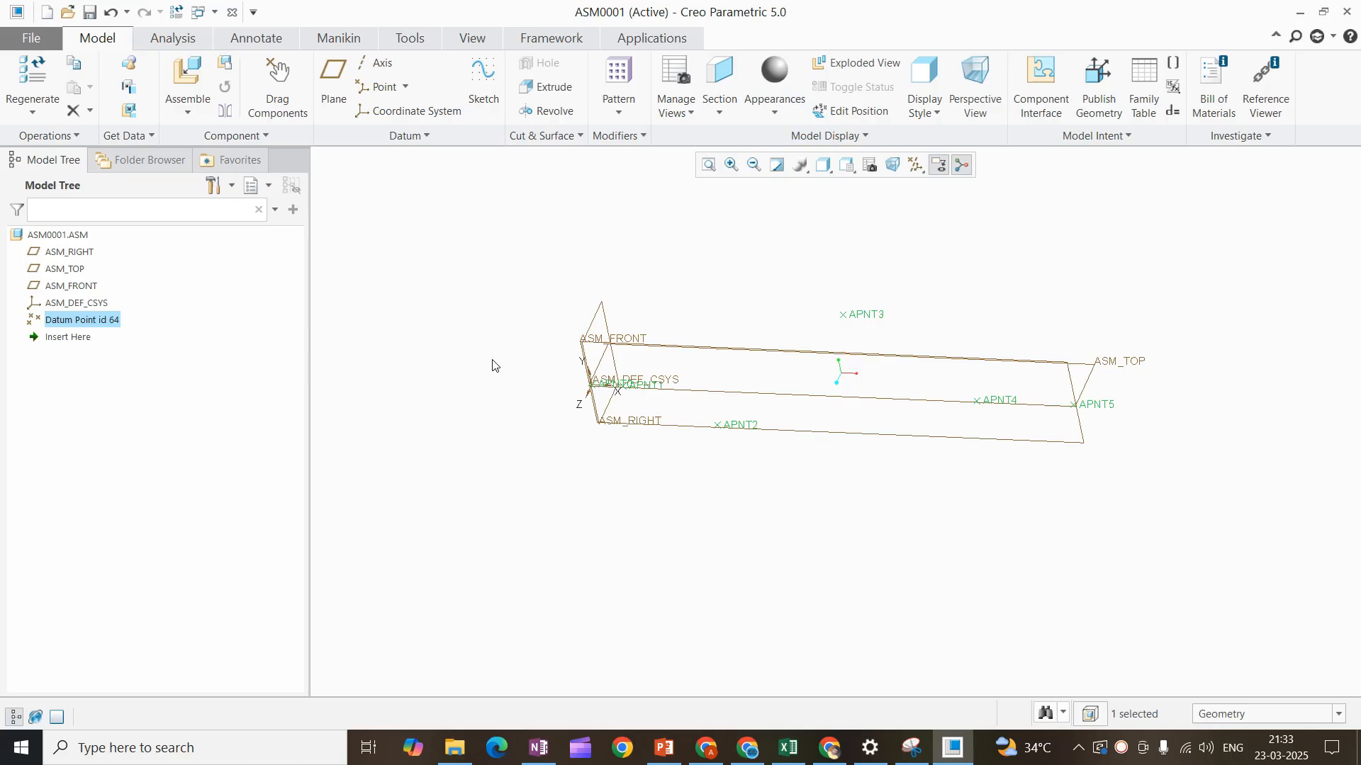
{"action": "left_click", "coordinate": [653, 288]}
{"action": "scroll", "coordinate": [666, 374], "scroll_direction": "down", "scroll_amount": 2}
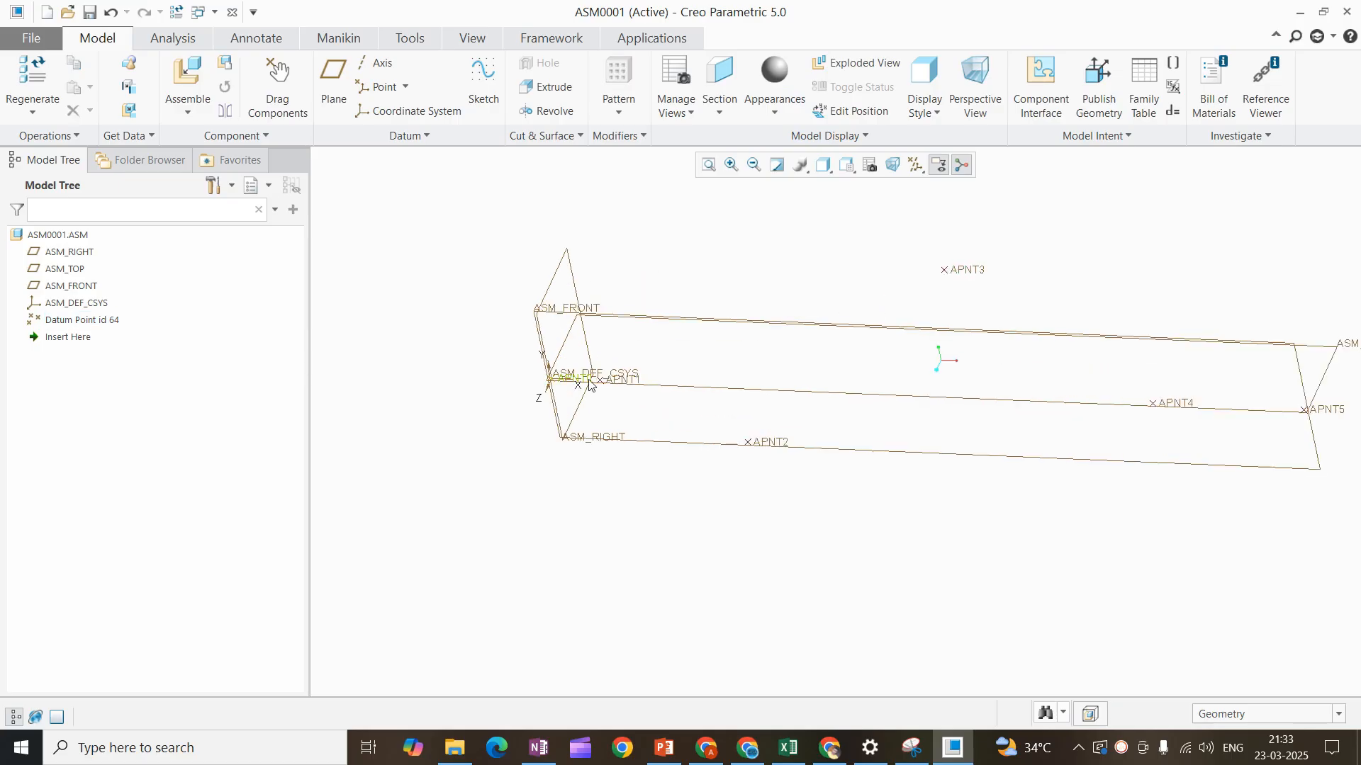
{"action": "scroll", "coordinate": [594, 378], "scroll_direction": "up", "scroll_amount": 4}
{"action": "scroll", "coordinate": [740, 379], "scroll_direction": "down", "scroll_amount": 2}
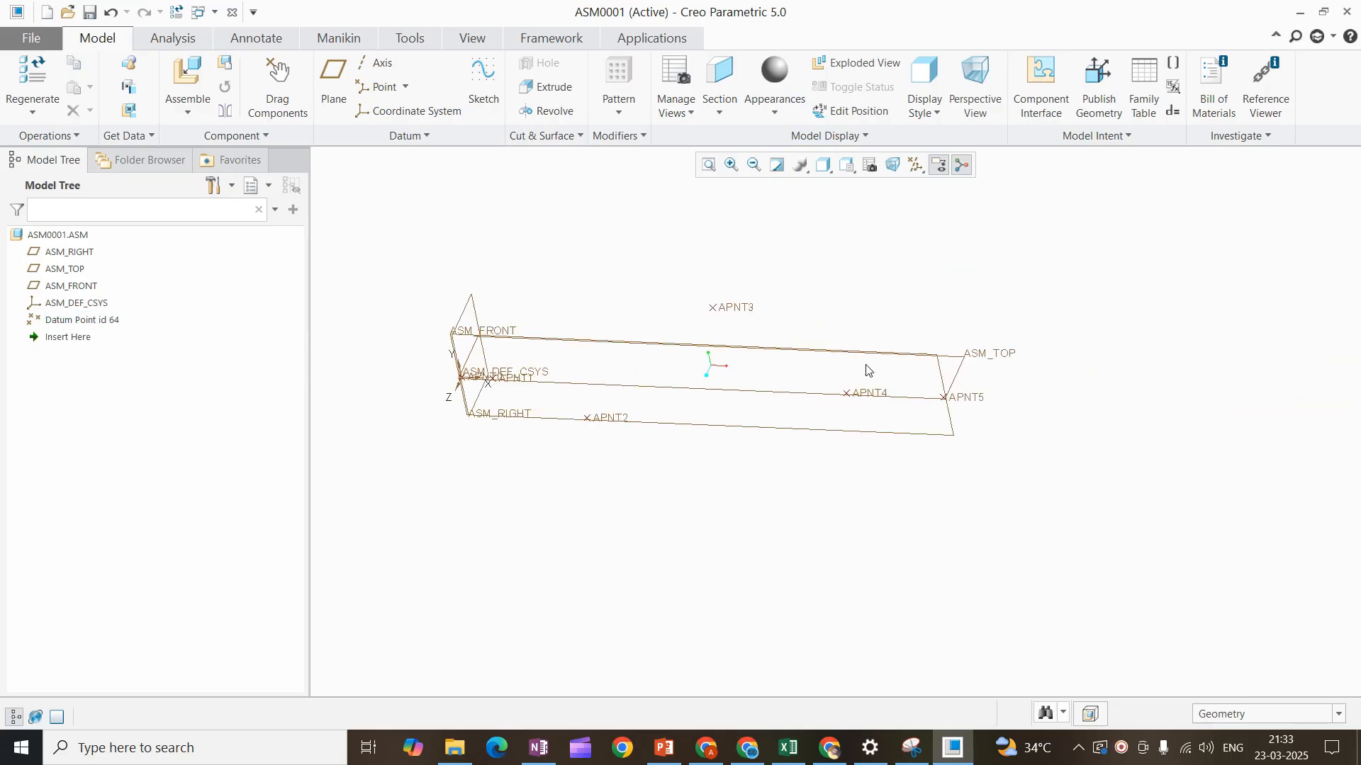
{"action": "left_click", "coordinate": [915, 166]}
{"action": "left_click", "coordinate": [942, 185]}
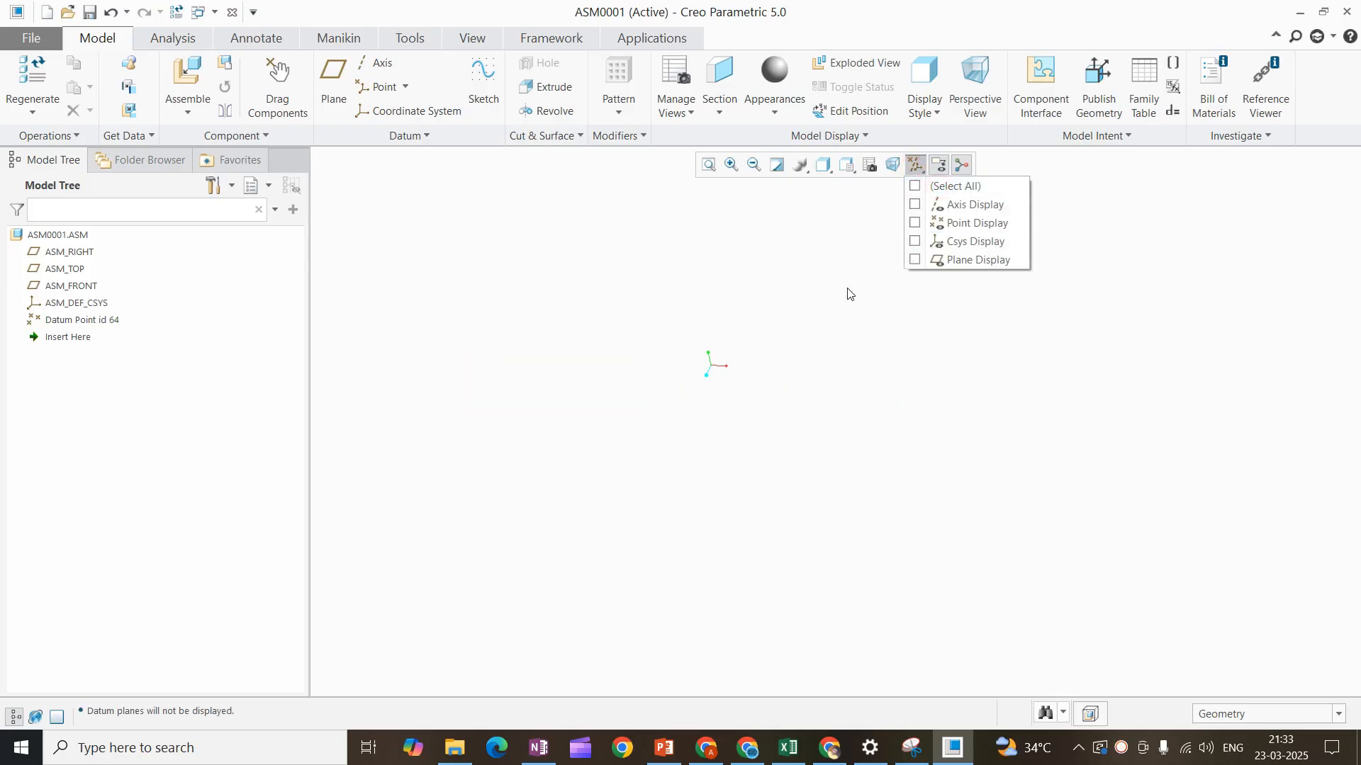
{"action": "left_click", "coordinate": [973, 222]}
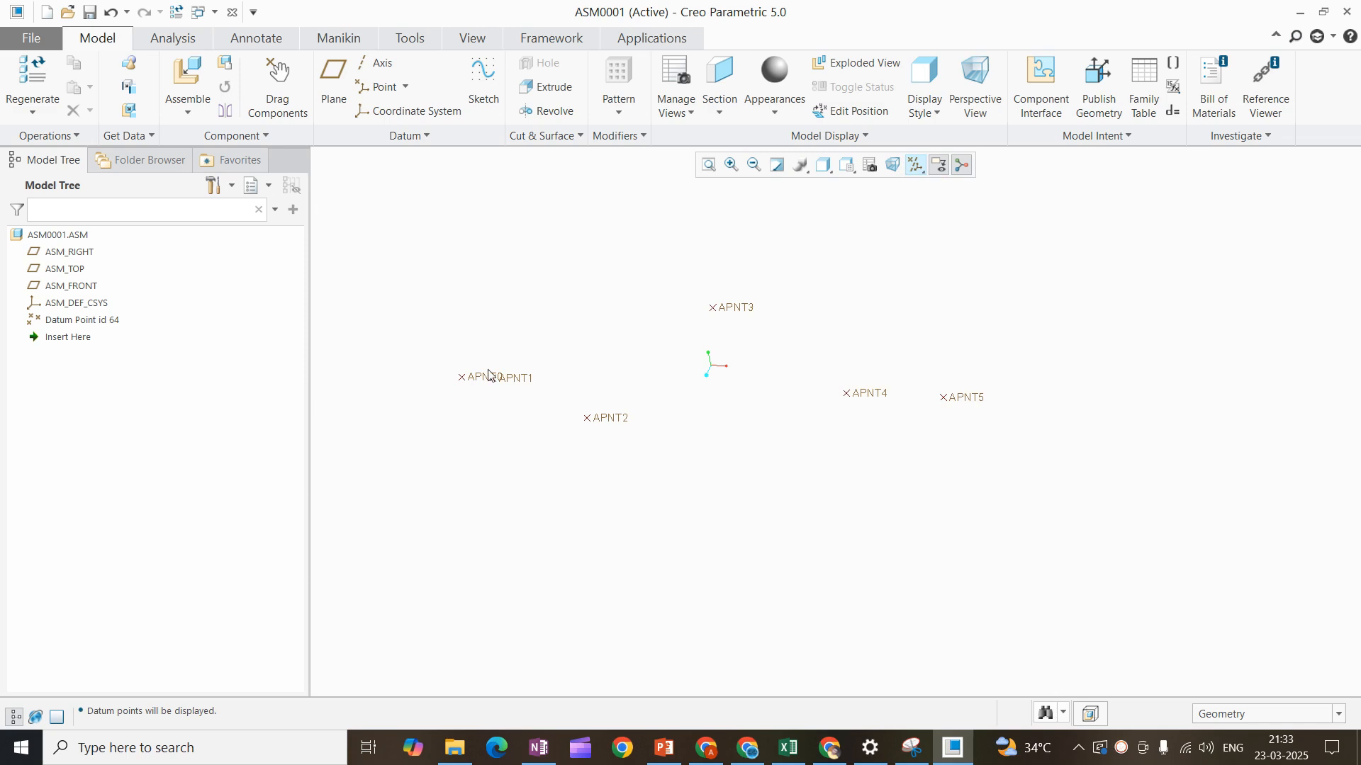
- Enter the Piping application and create a new line stock named 0002
{"action": "left_click", "coordinate": [649, 38]}
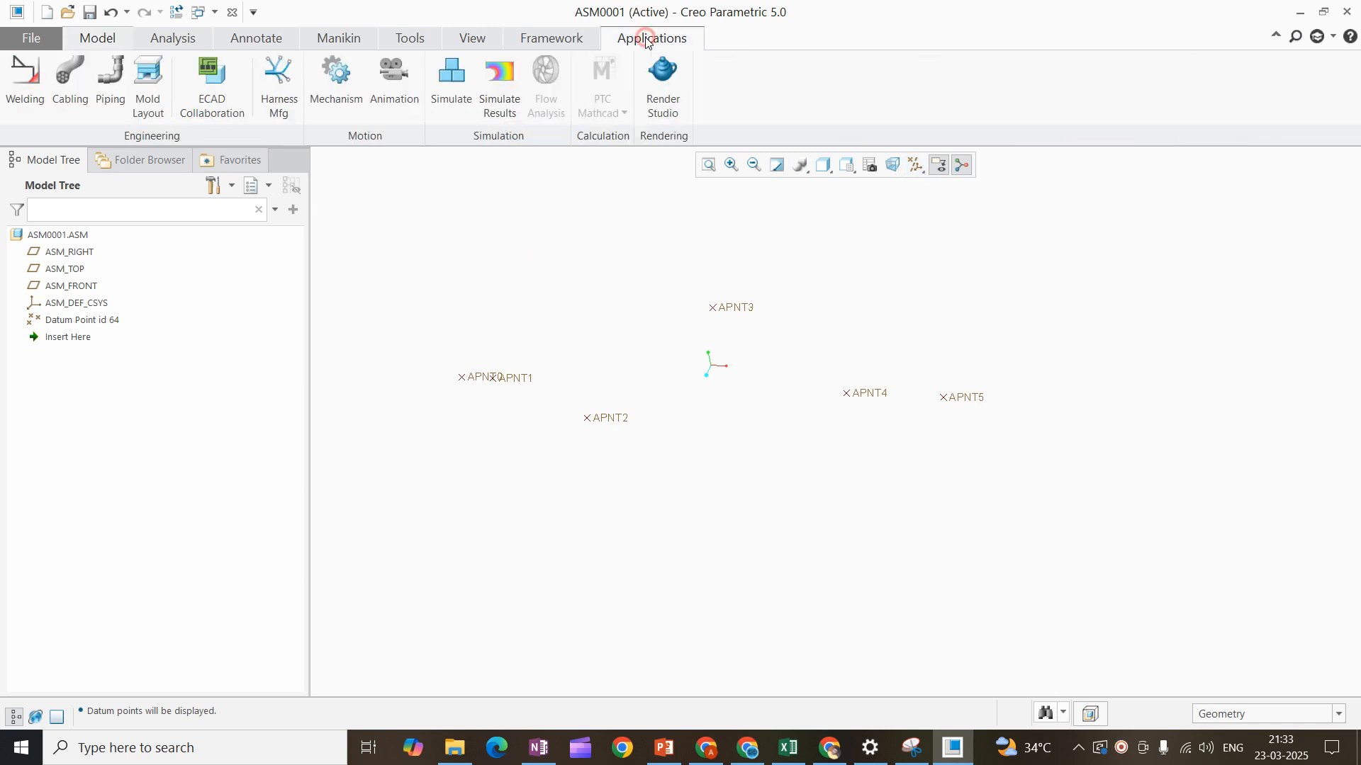
{"action": "left_click", "coordinate": [112, 104]}
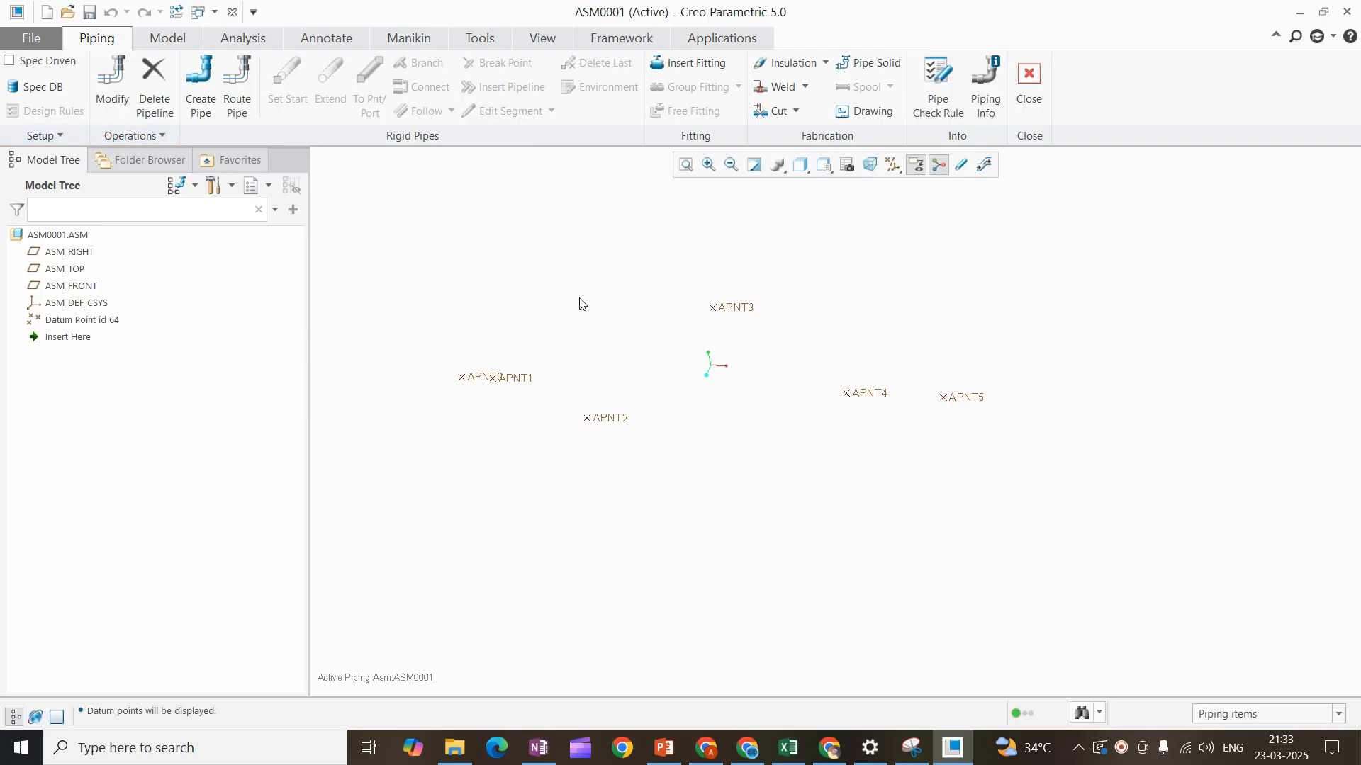
{"action": "left_click", "coordinate": [84, 135]}
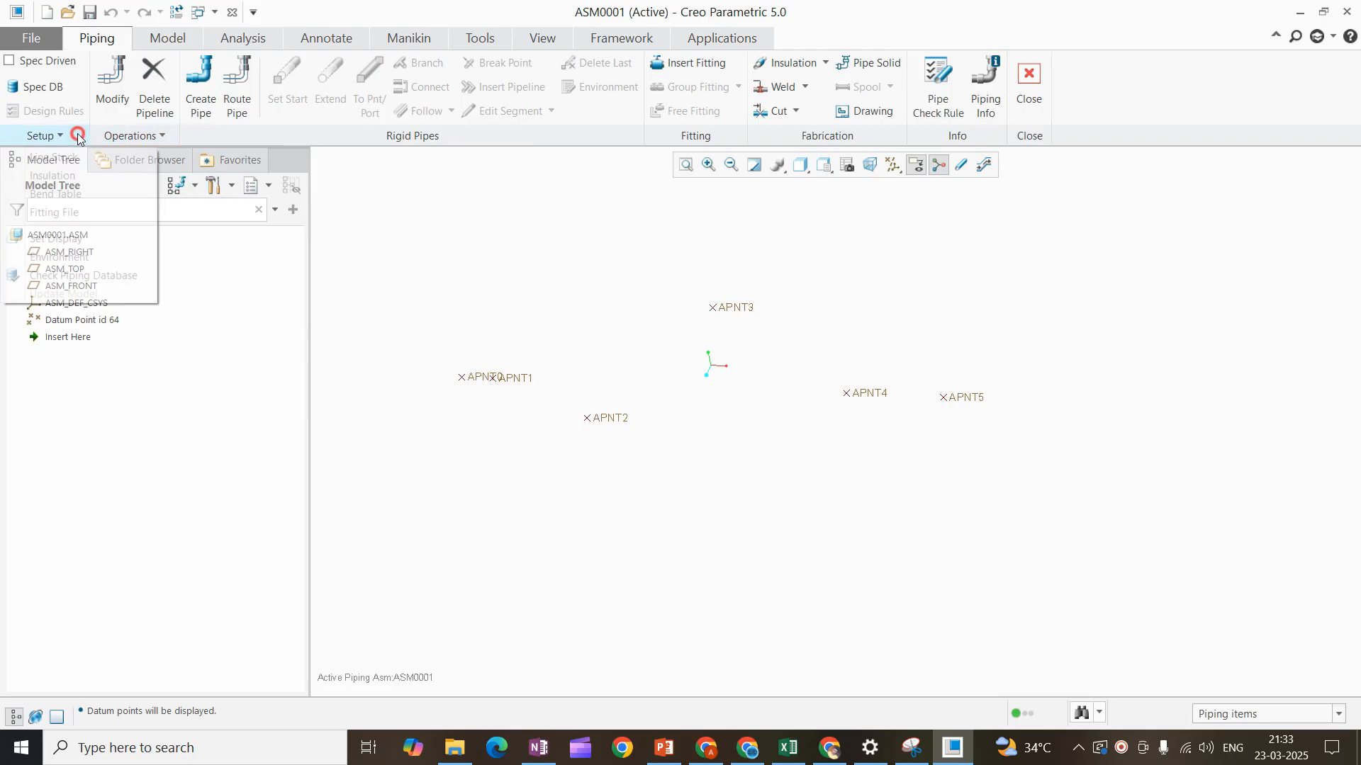
{"action": "left_click", "coordinate": [82, 160]}
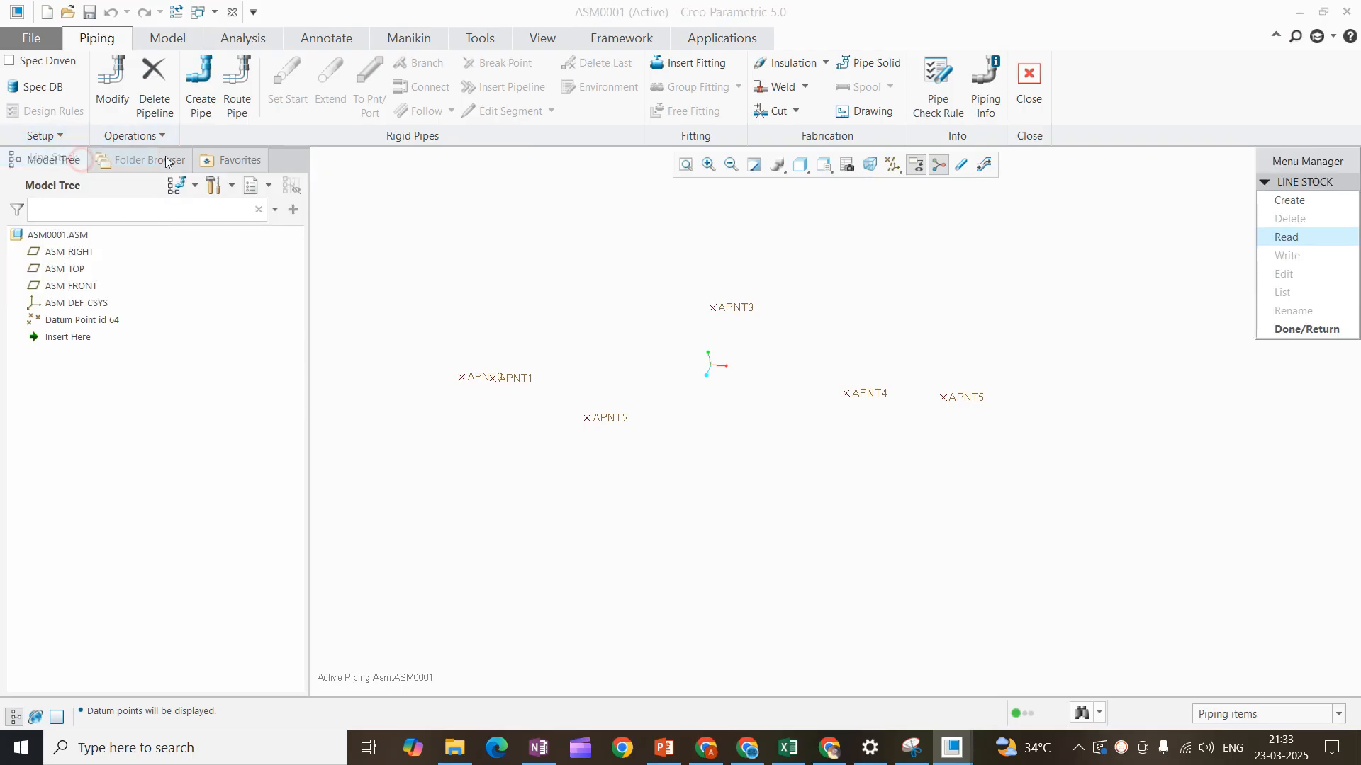
{"action": "left_click", "coordinate": [1306, 200]}
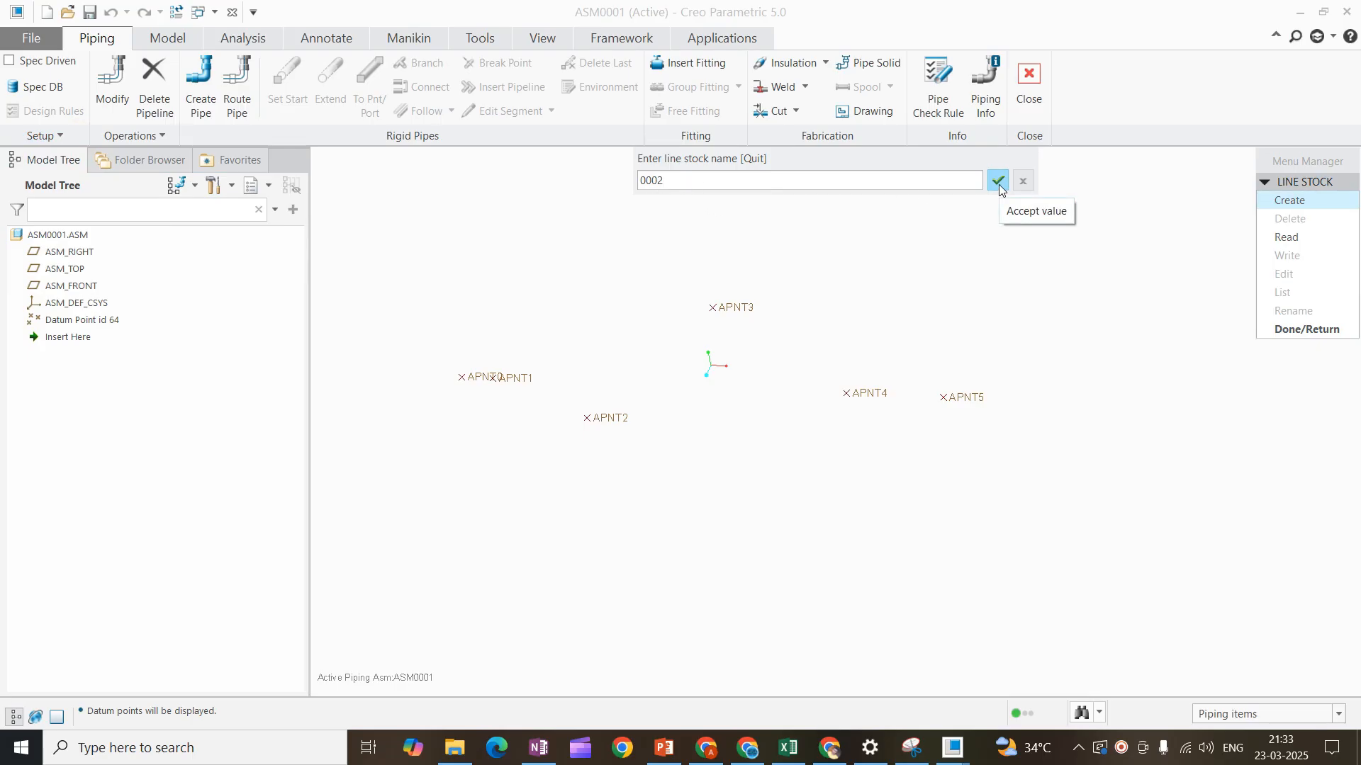
{"action": "left_click_drag", "start_coordinate": [700, 180], "coordinate": [624, 180]}
{"action": "left_click", "coordinate": [676, 181]}
{"action": "left_click", "coordinate": [999, 182]}
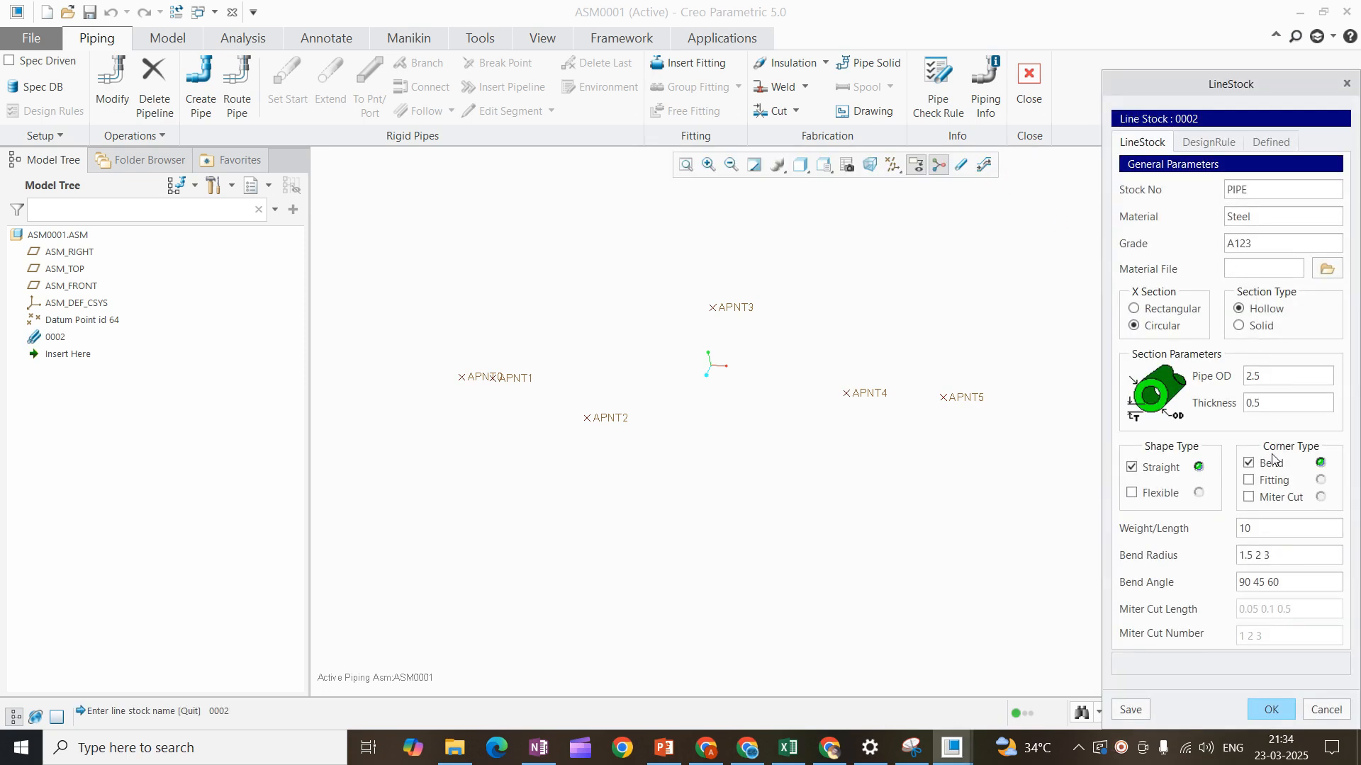
- Set the line stock's pipe outer diameter to 10 and its wall thickness to 1
{"action": "double_click", "coordinate": [1270, 380]}
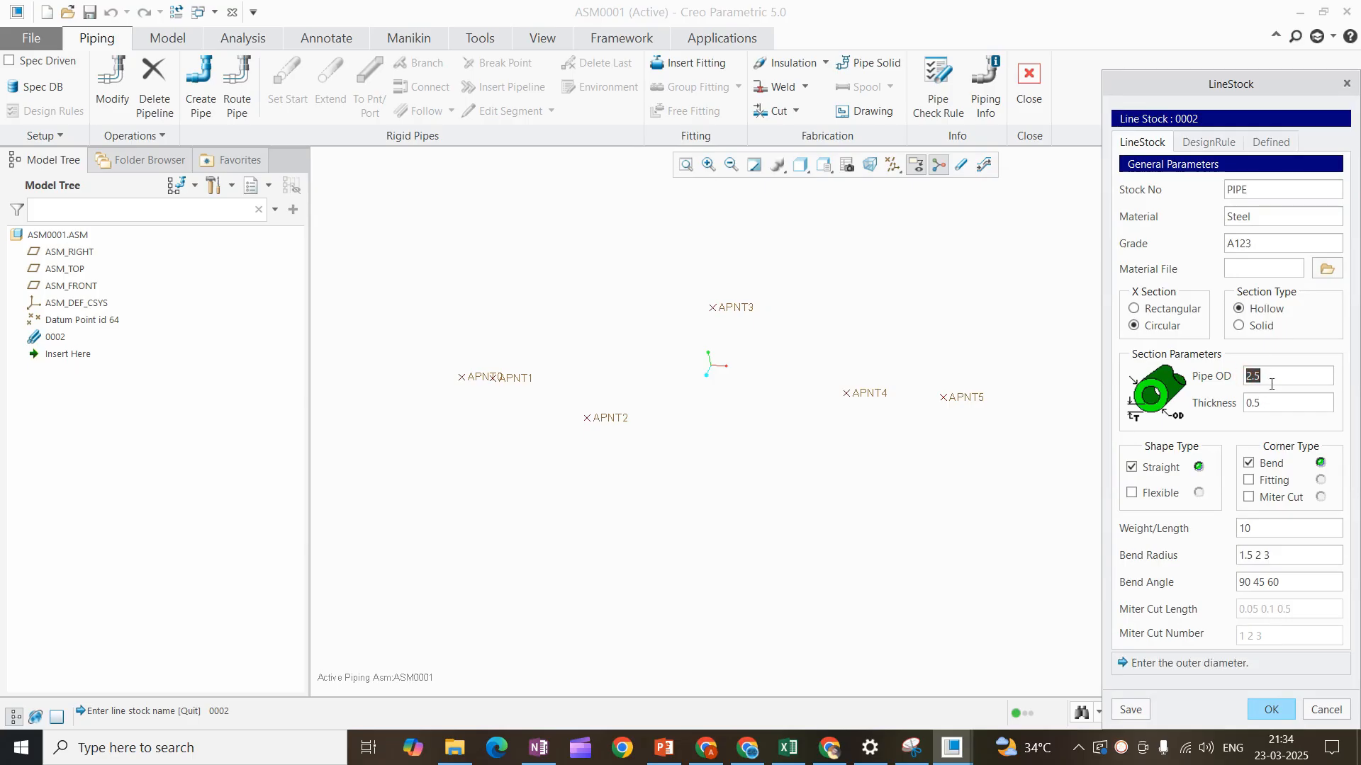
{"action": "type", "text": "10"}
{"action": "double_click", "coordinate": [1240, 403]}
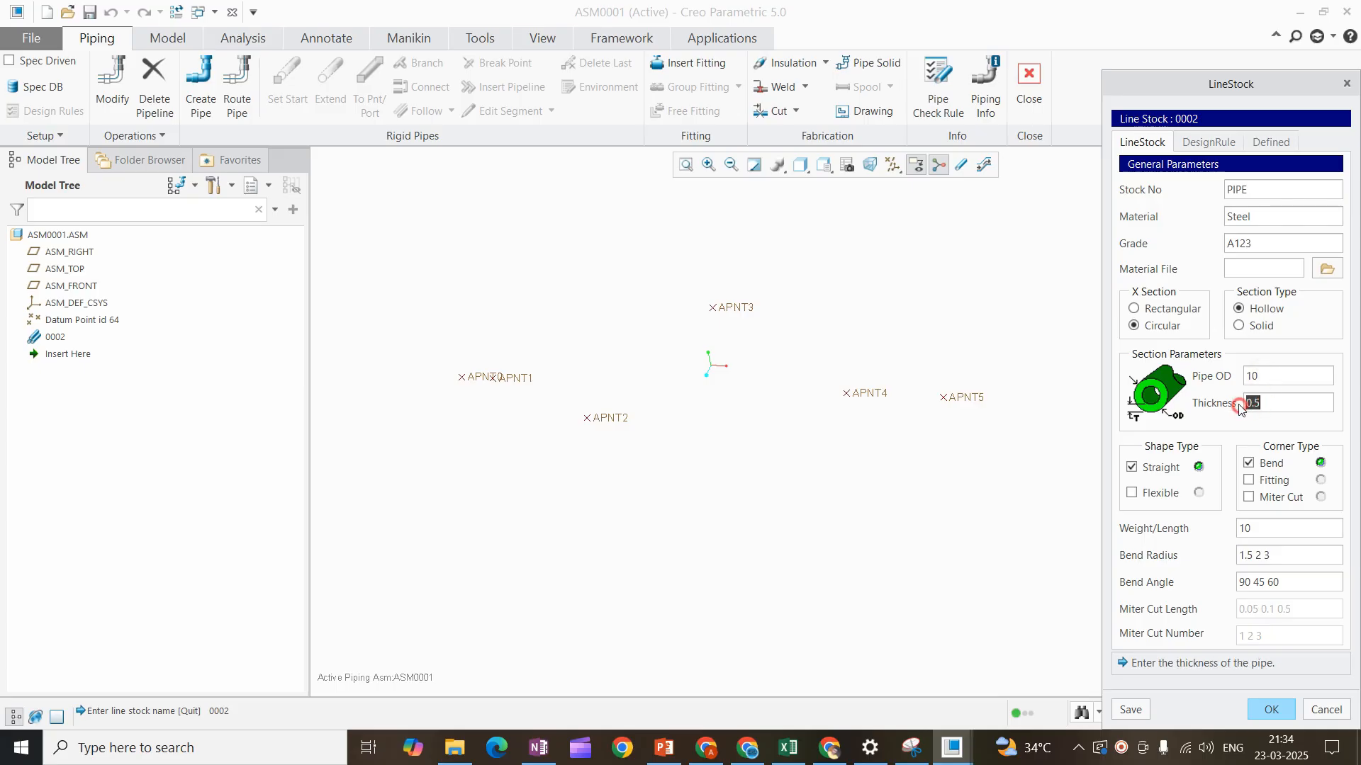
{"action": "type", "text": "1"}
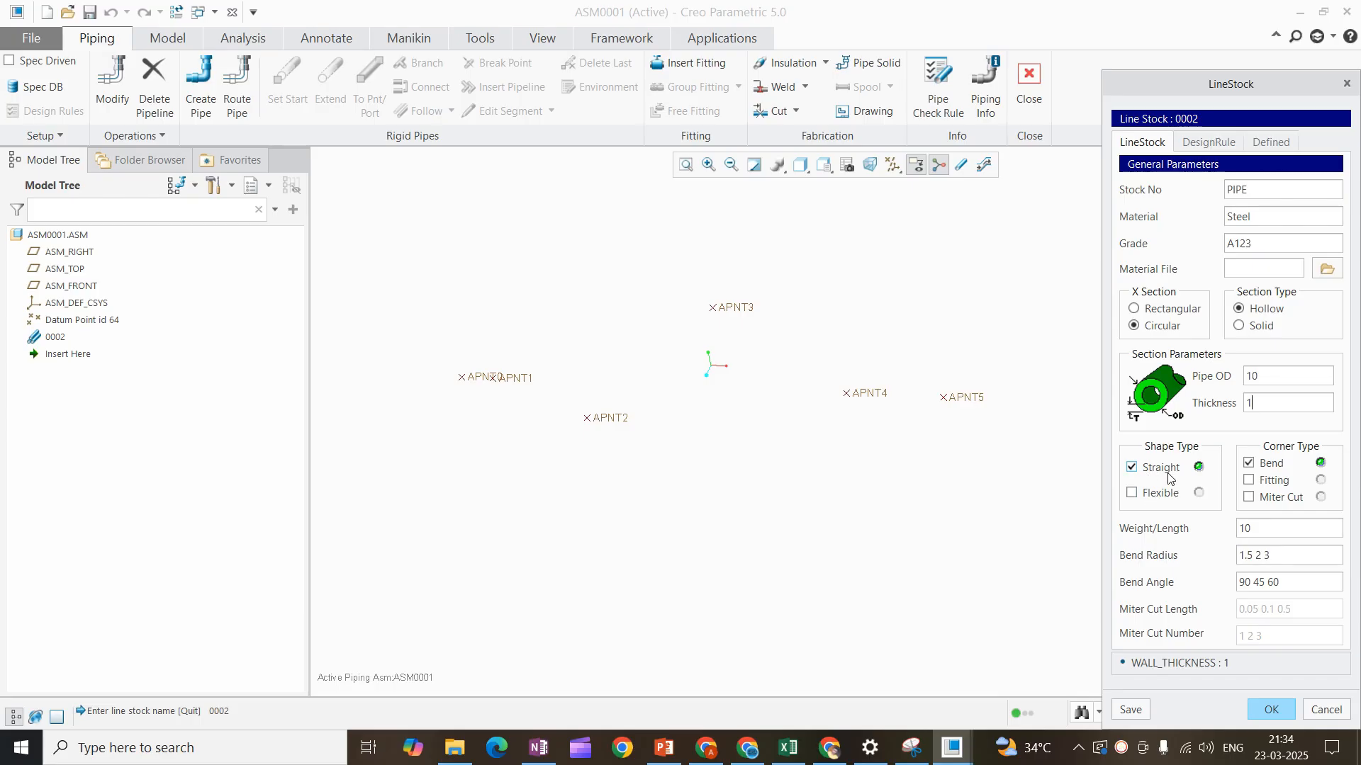
- Allow the Flexible shape type in addition to Straight for line stock 0002 and finish defining the stock
{"action": "left_click", "coordinate": [1133, 494]}
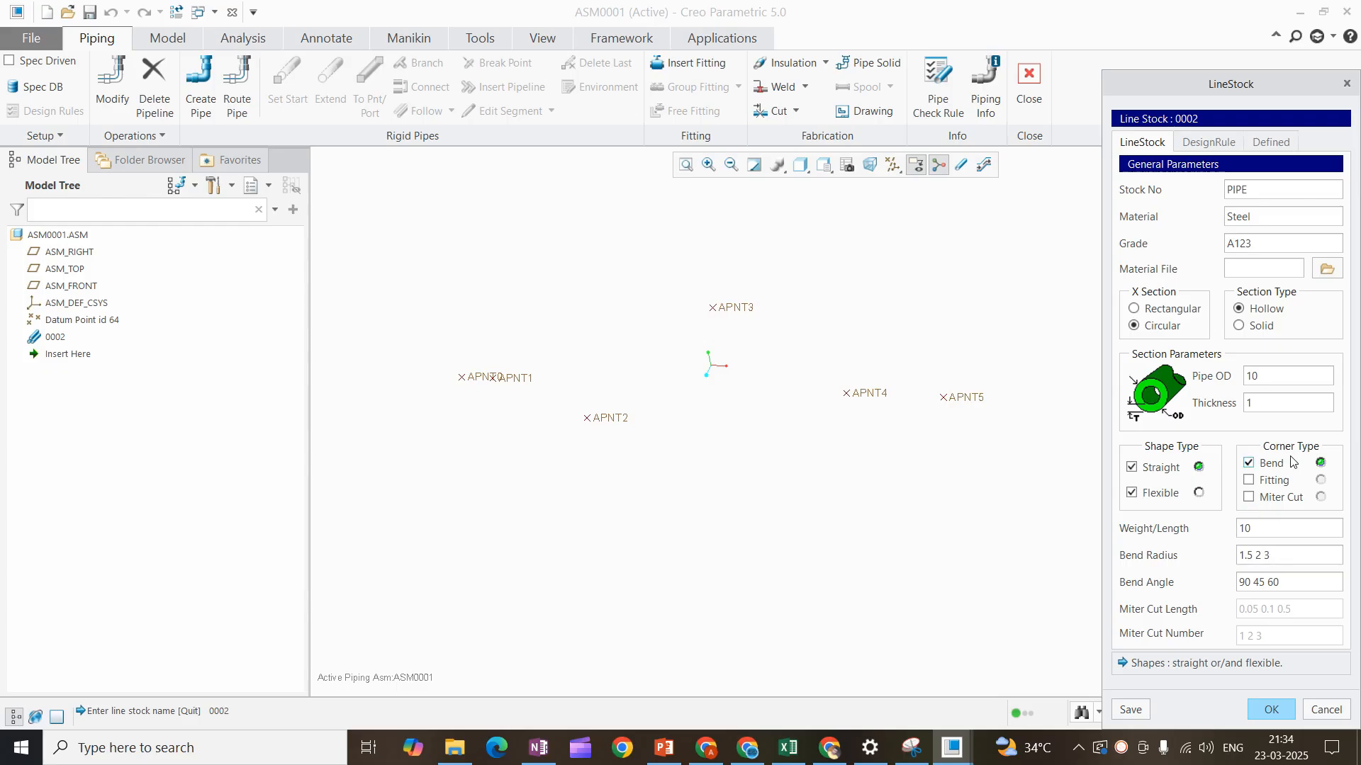
{"action": "left_click", "coordinate": [1265, 710]}
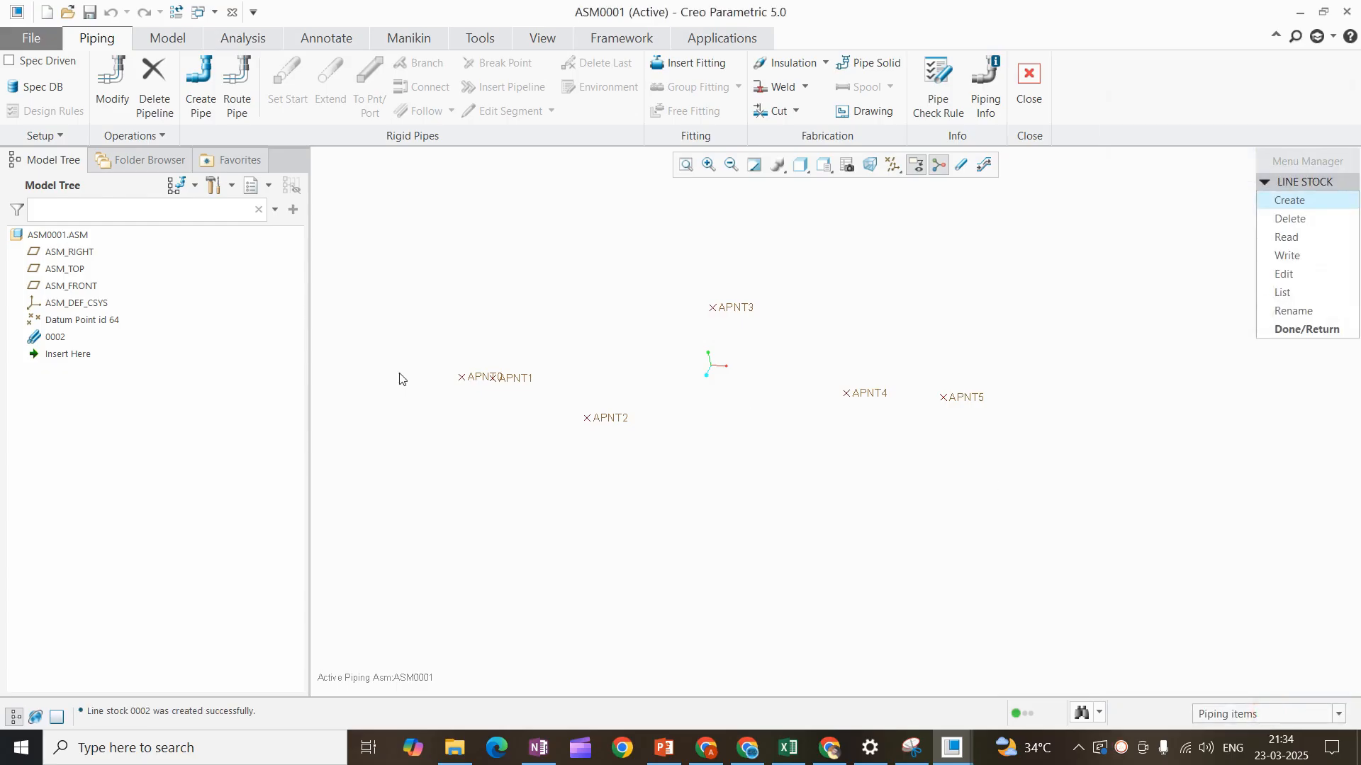
{"action": "left_click", "coordinate": [1301, 331]}
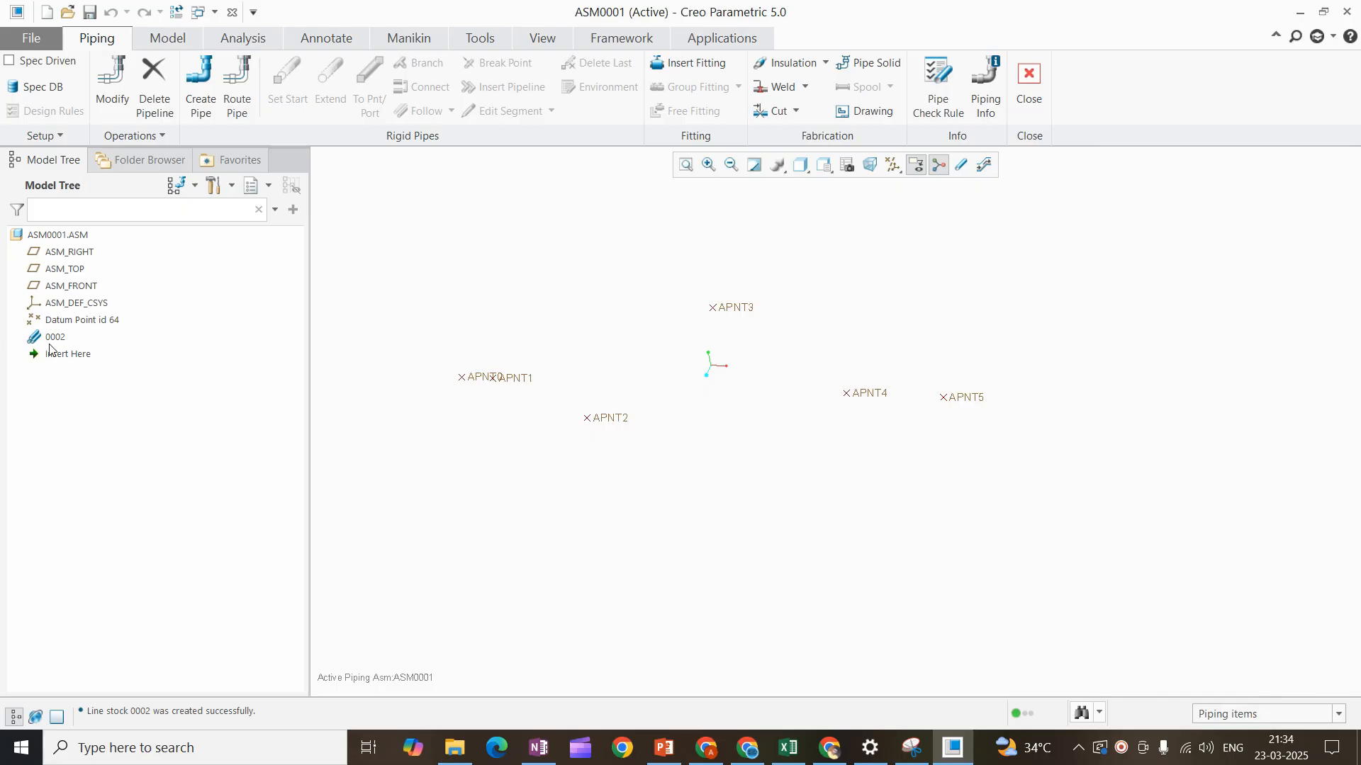
- Create a new pipeline named 02 that uses line stock 0002
{"action": "left_click", "coordinate": [206, 109]}
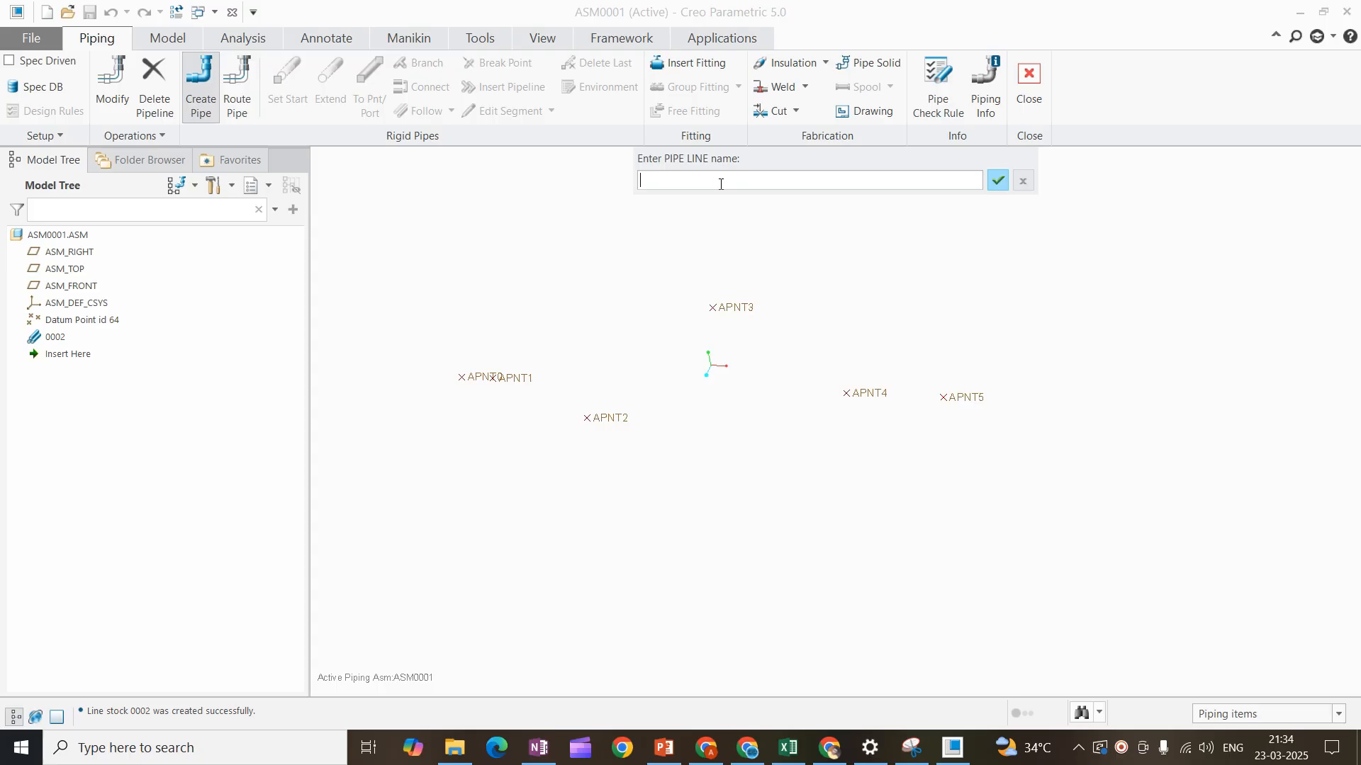
{"action": "type", "text": "02"}
{"action": "key", "text": "Return"}
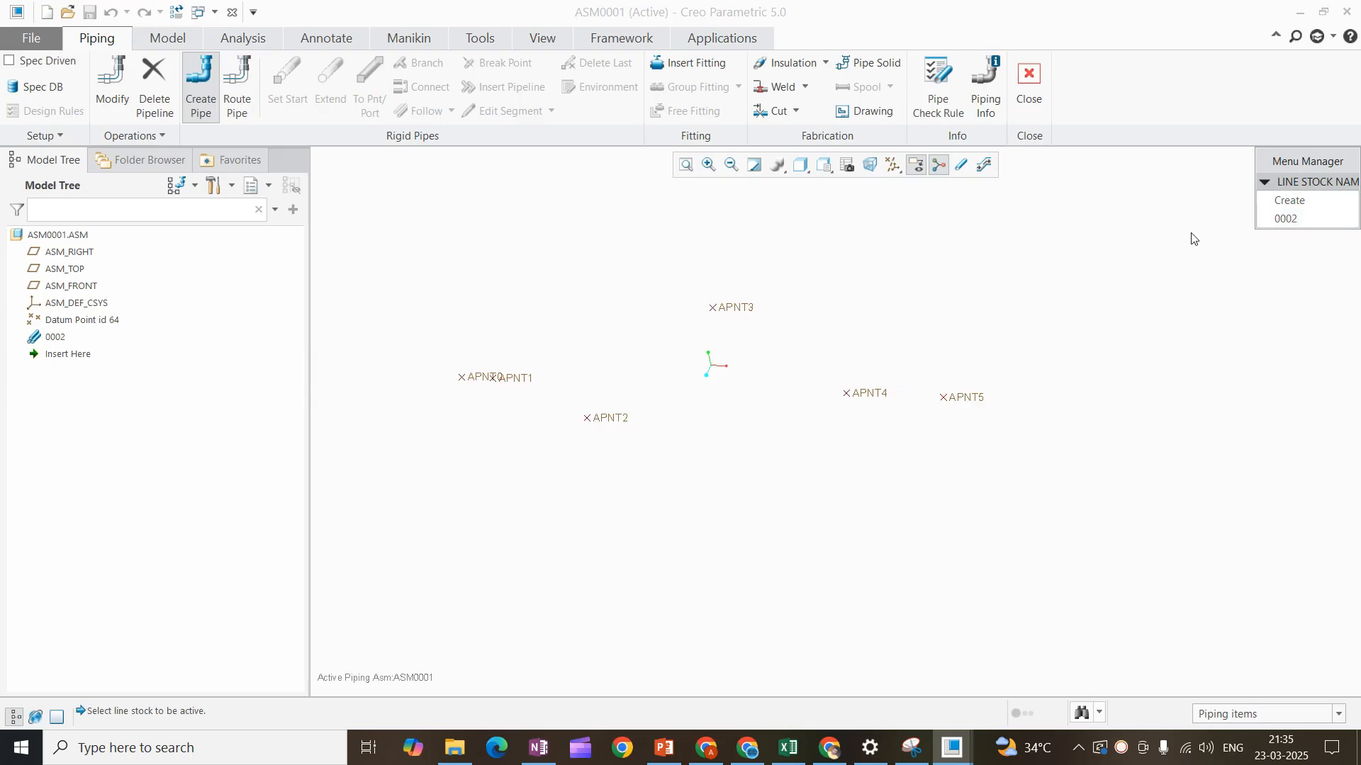
{"action": "left_click", "coordinate": [1291, 221]}
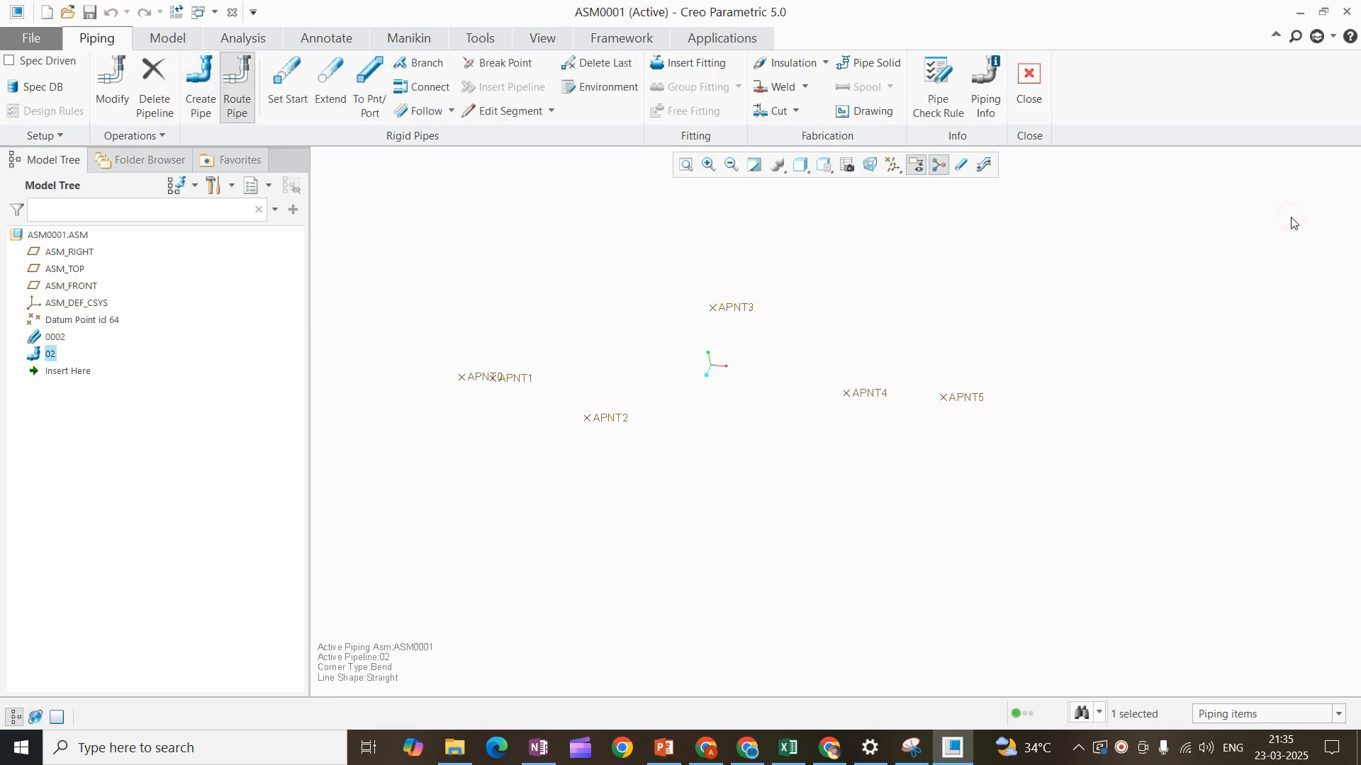
- Restart pipe routing and choose pipeline 02 as the line to route
{"action": "left_click", "coordinate": [52, 337]}
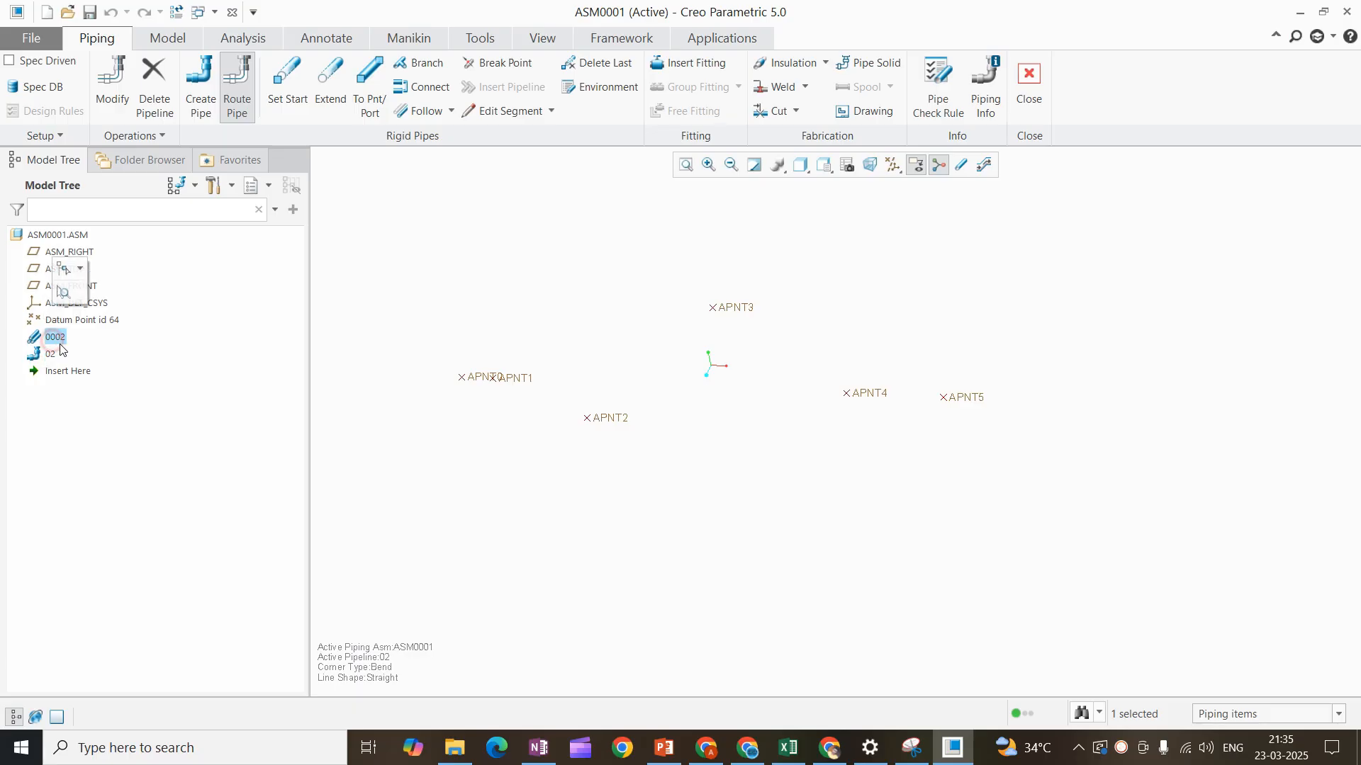
{"action": "left_click", "coordinate": [614, 295]}
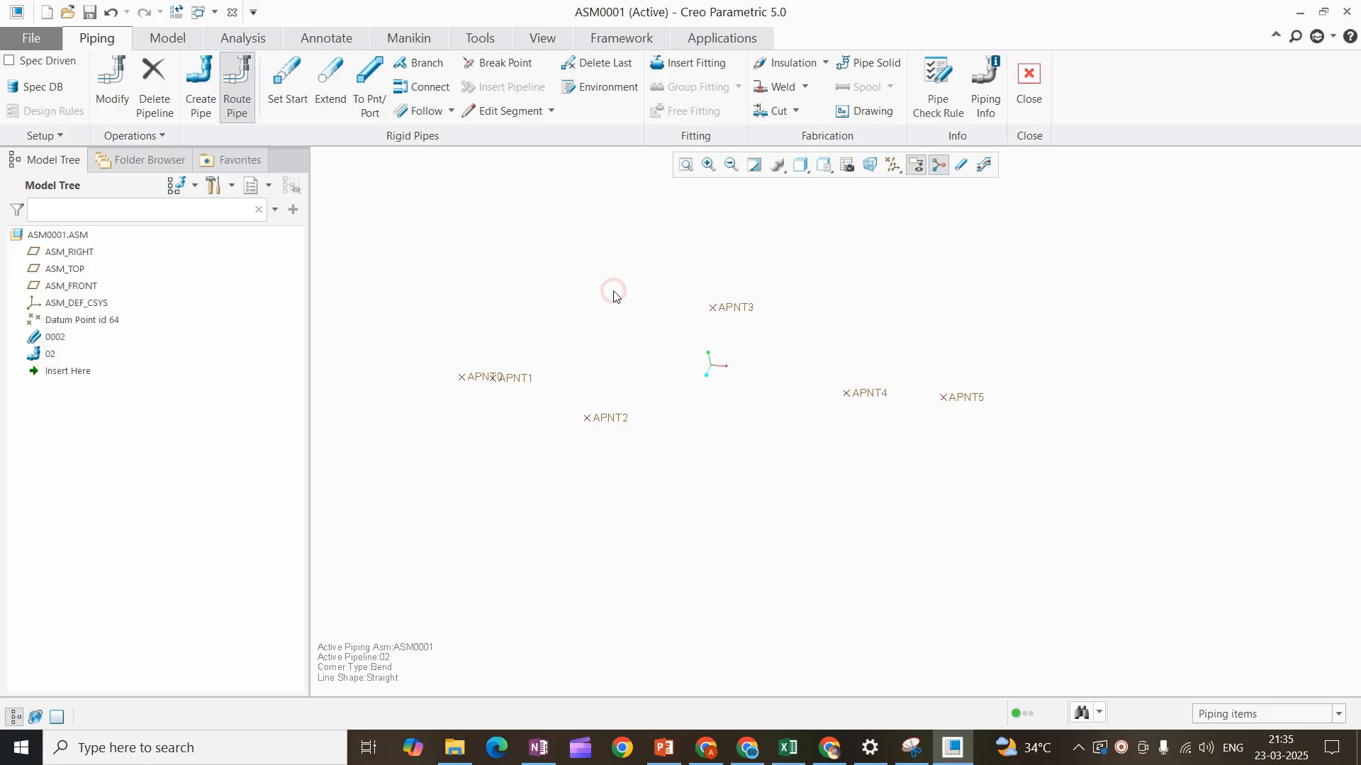
{"action": "left_click", "coordinate": [238, 108]}
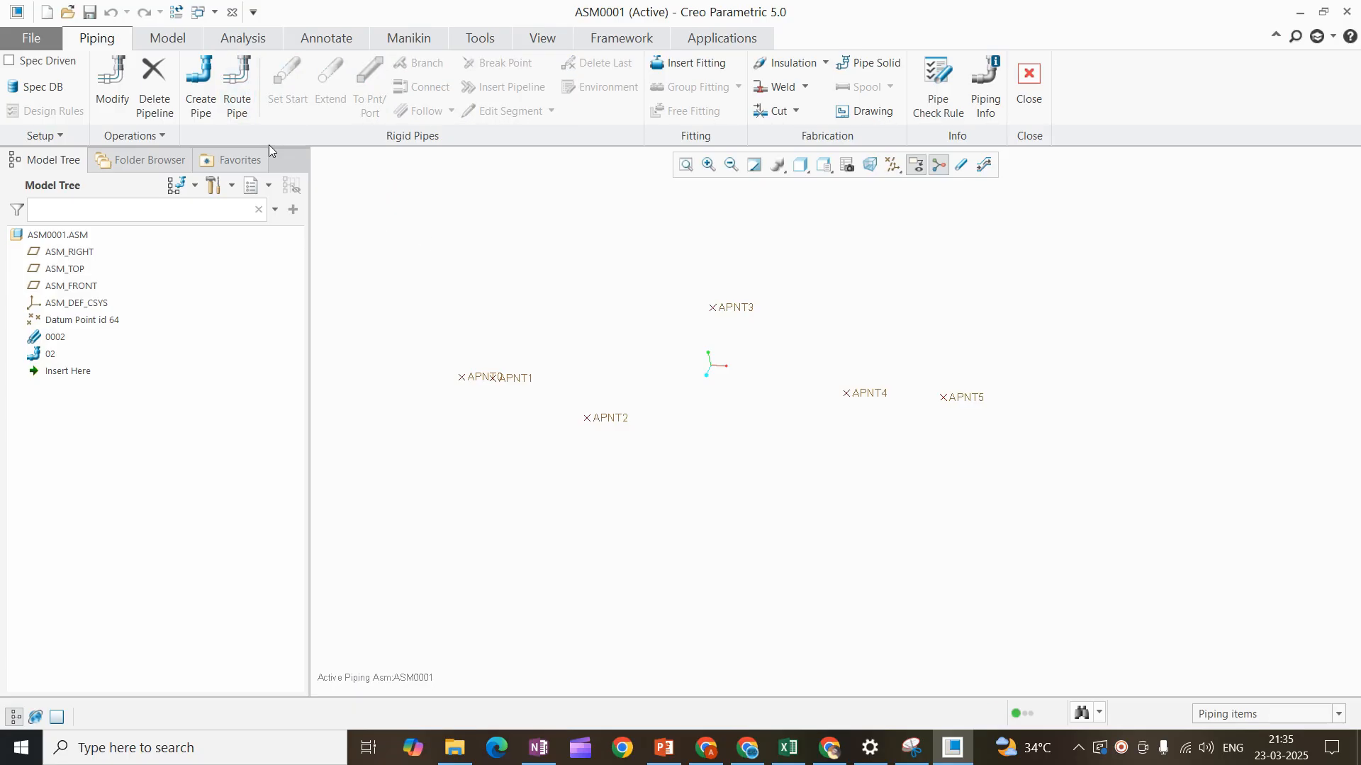
{"action": "left_click", "coordinate": [238, 108]}
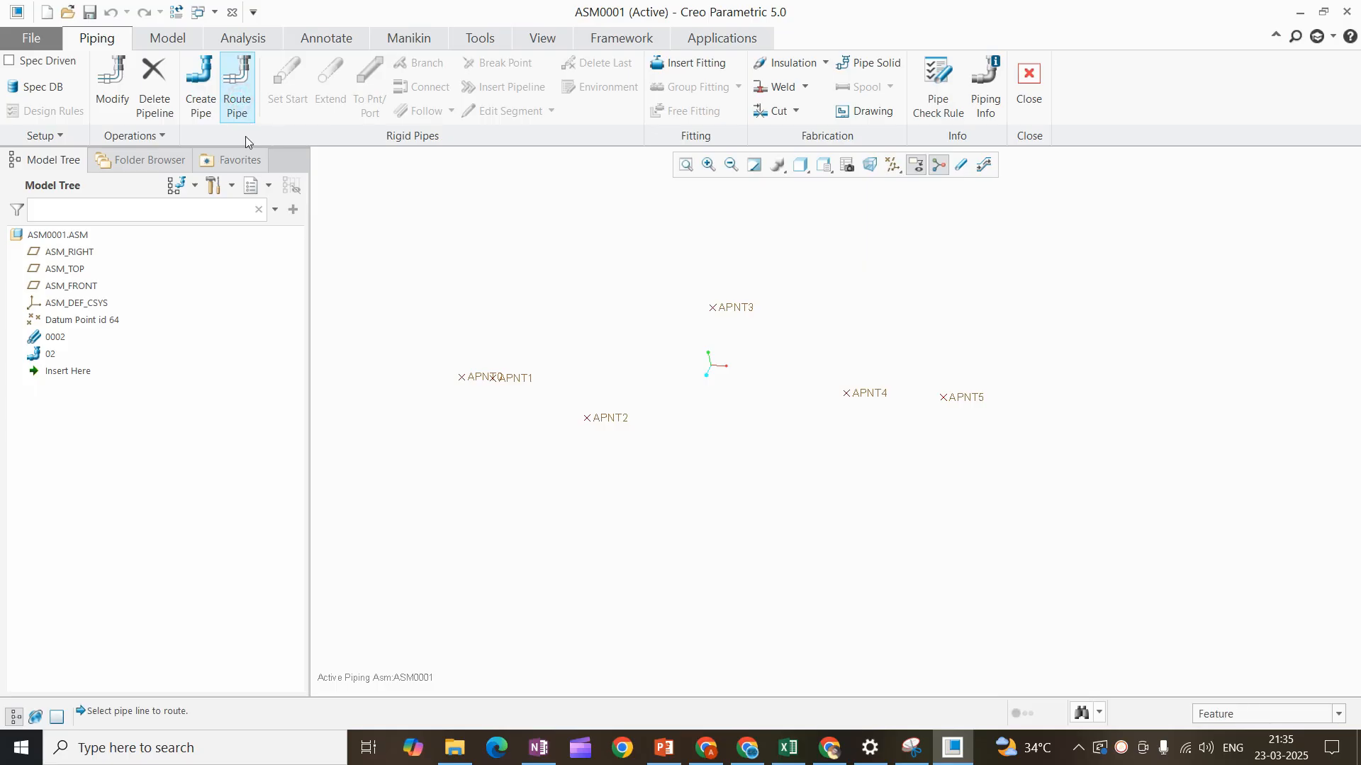
{"action": "left_click", "coordinate": [51, 356]}
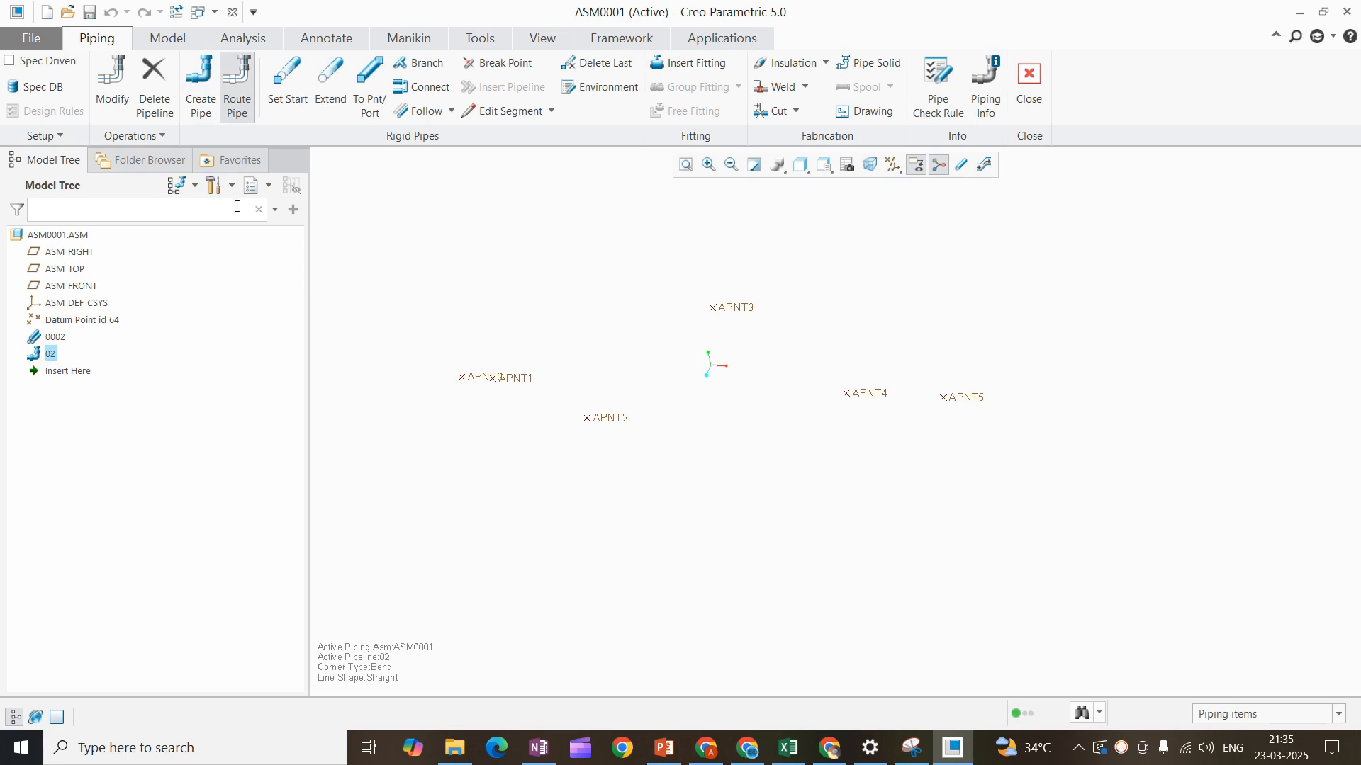
{"action": "left_click", "coordinate": [237, 95]}
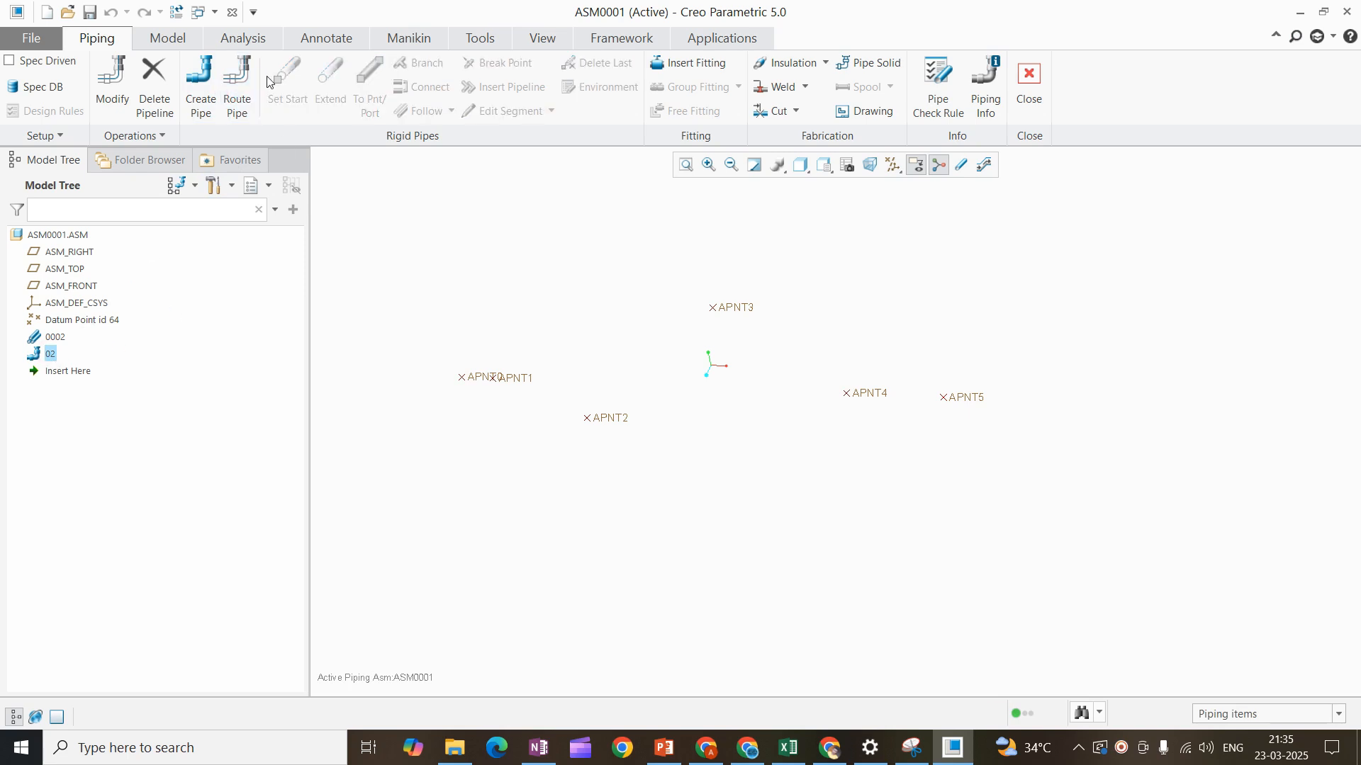
{"action": "left_click", "coordinate": [236, 92]}
{"action": "left_click", "coordinate": [48, 354]}
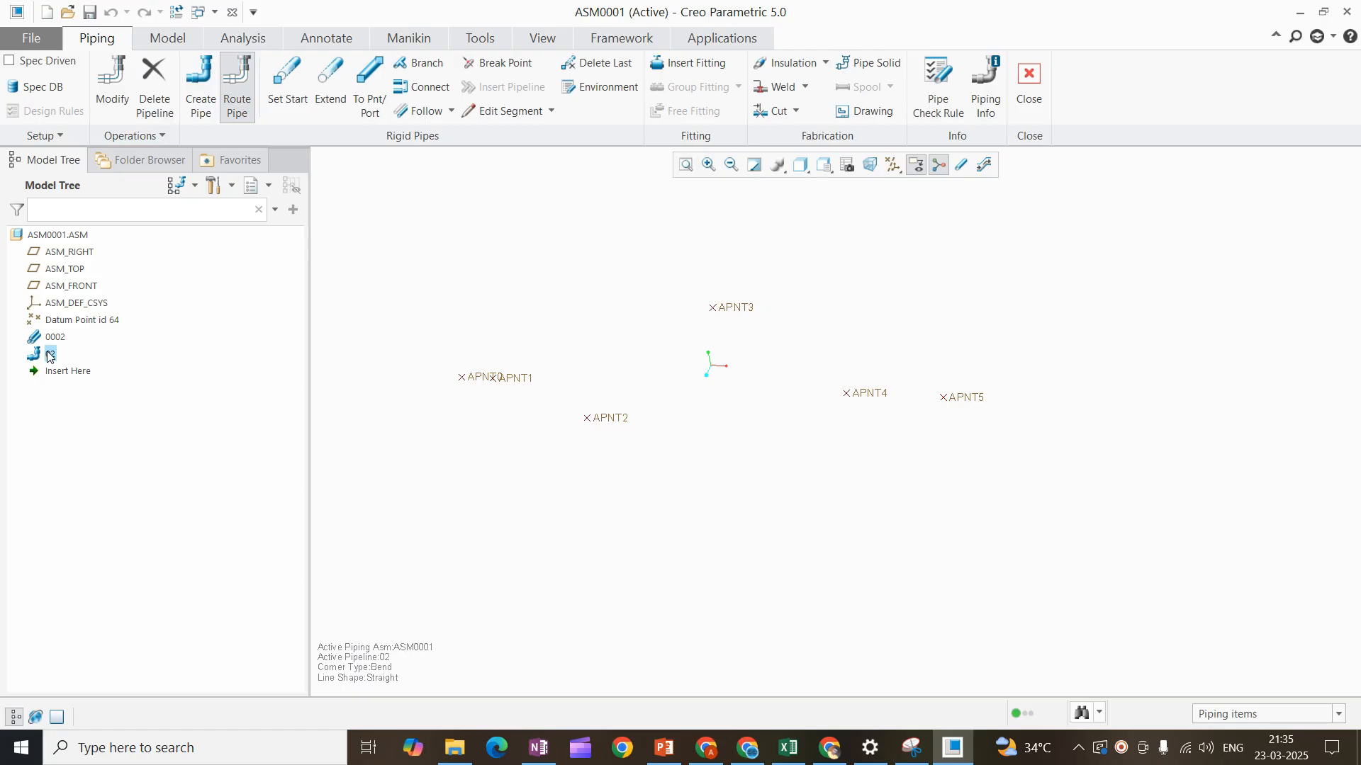
{"action": "left_click", "coordinate": [240, 113]}
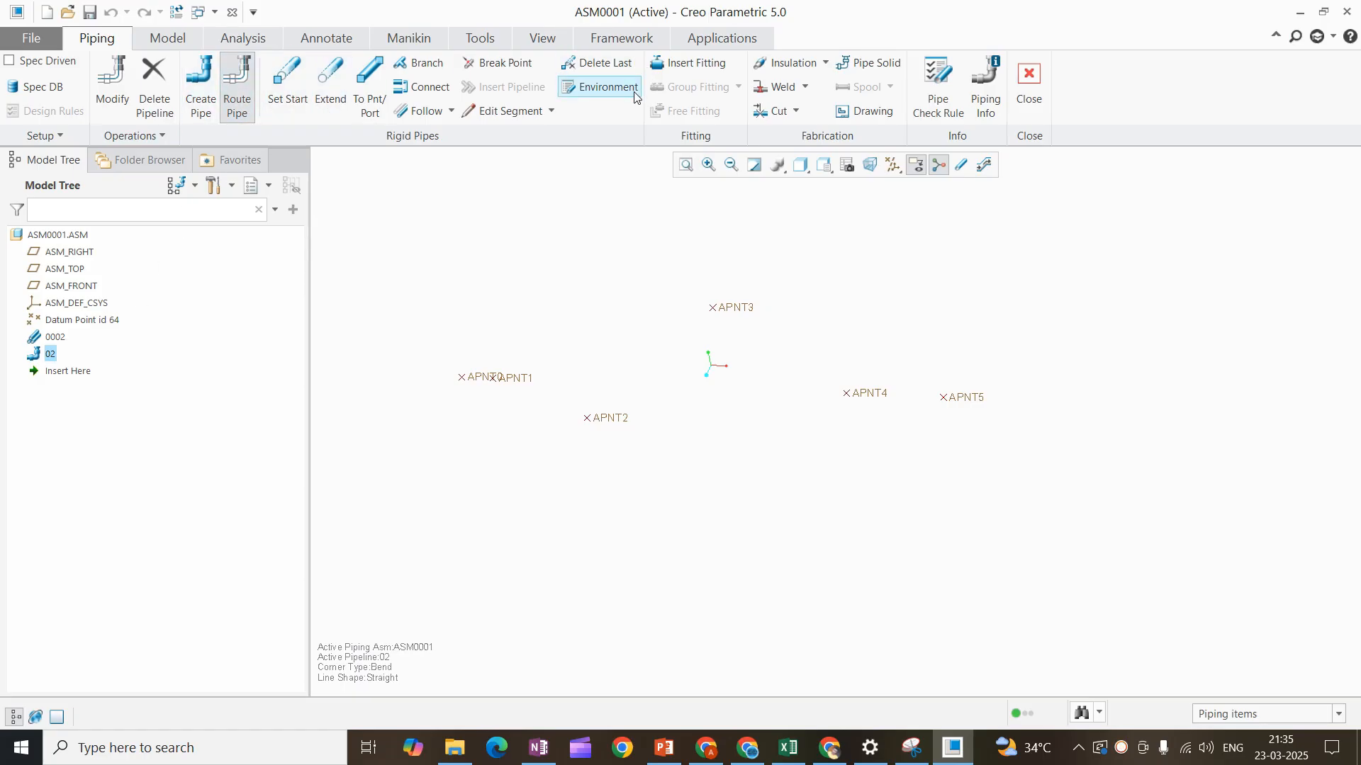
- Set the start of pipeline 02 at datum point APNT0
{"action": "left_click", "coordinate": [290, 101]}
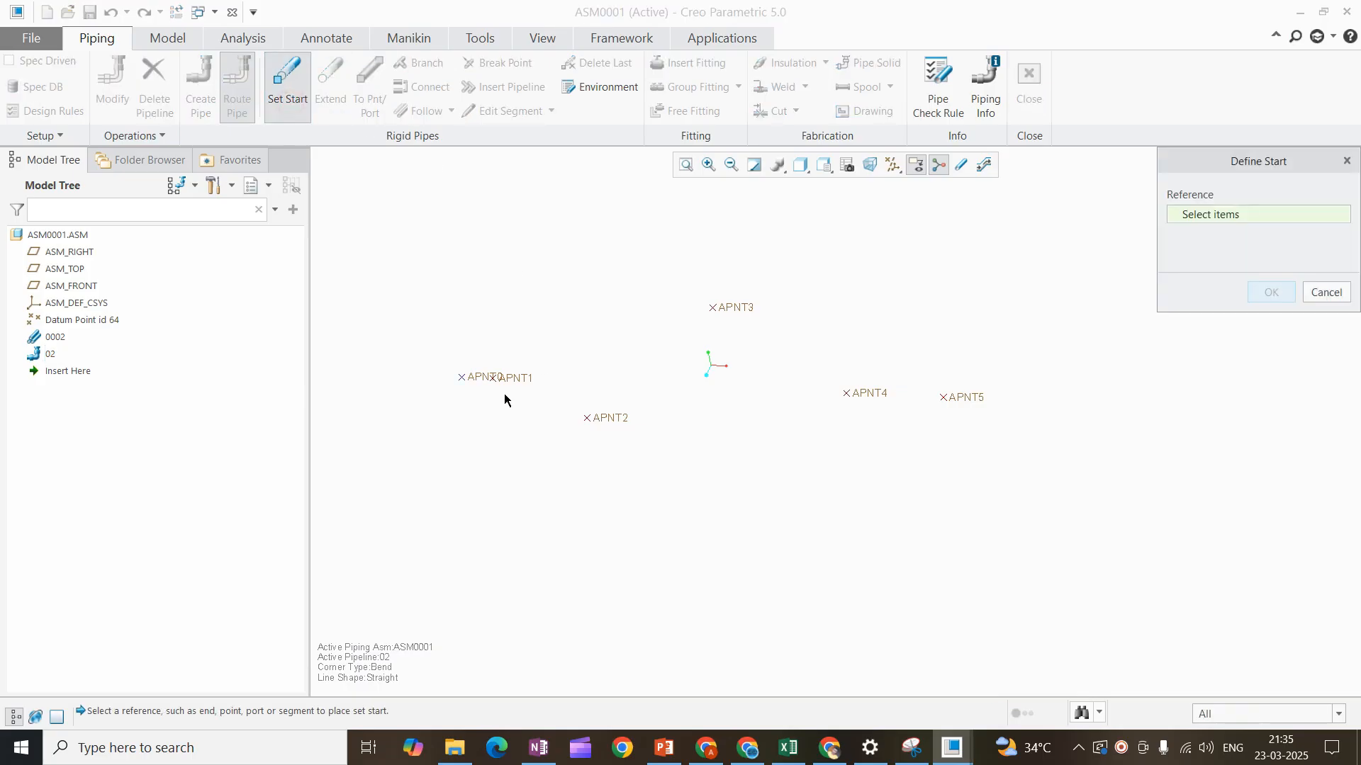
{"action": "scroll", "coordinate": [478, 381], "scroll_direction": "down", "scroll_amount": 3}
{"action": "left_click", "coordinate": [458, 371]}
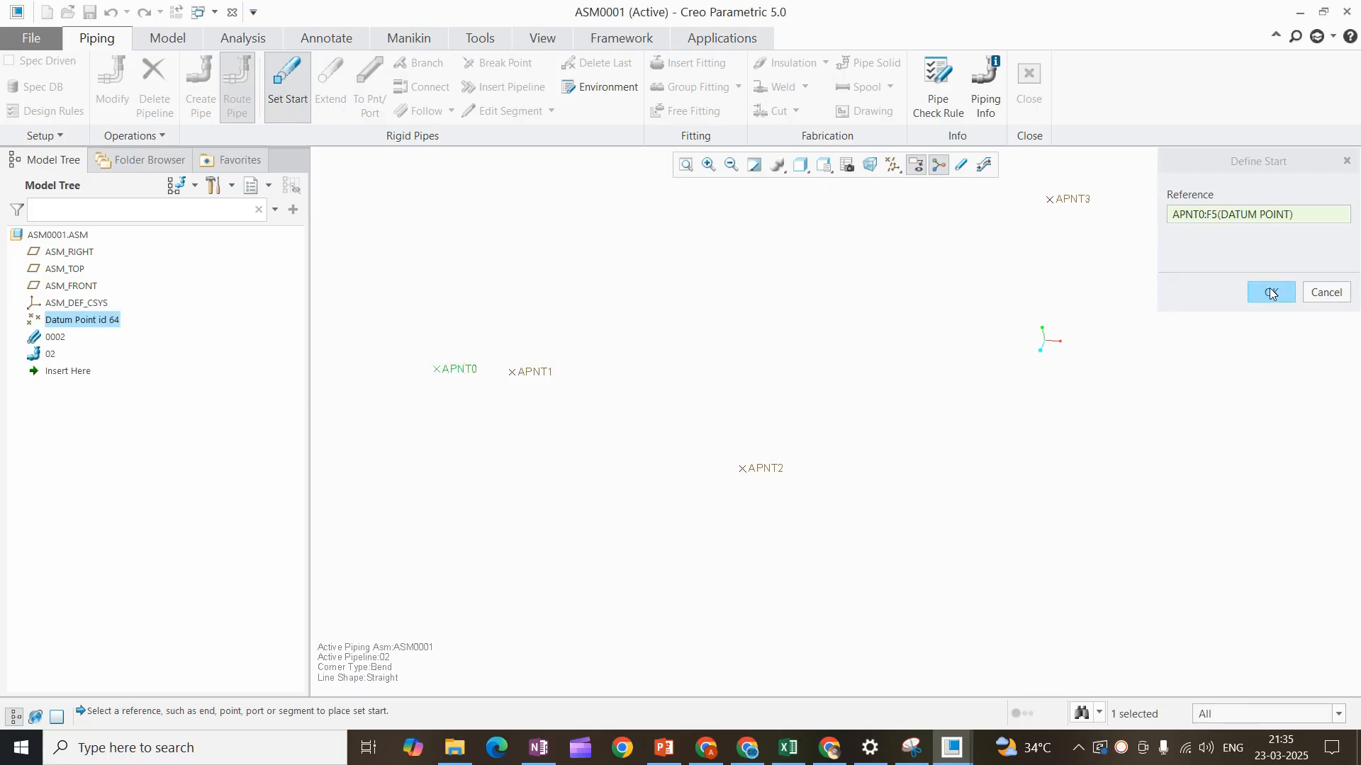
{"action": "left_click", "coordinate": [1270, 287]}
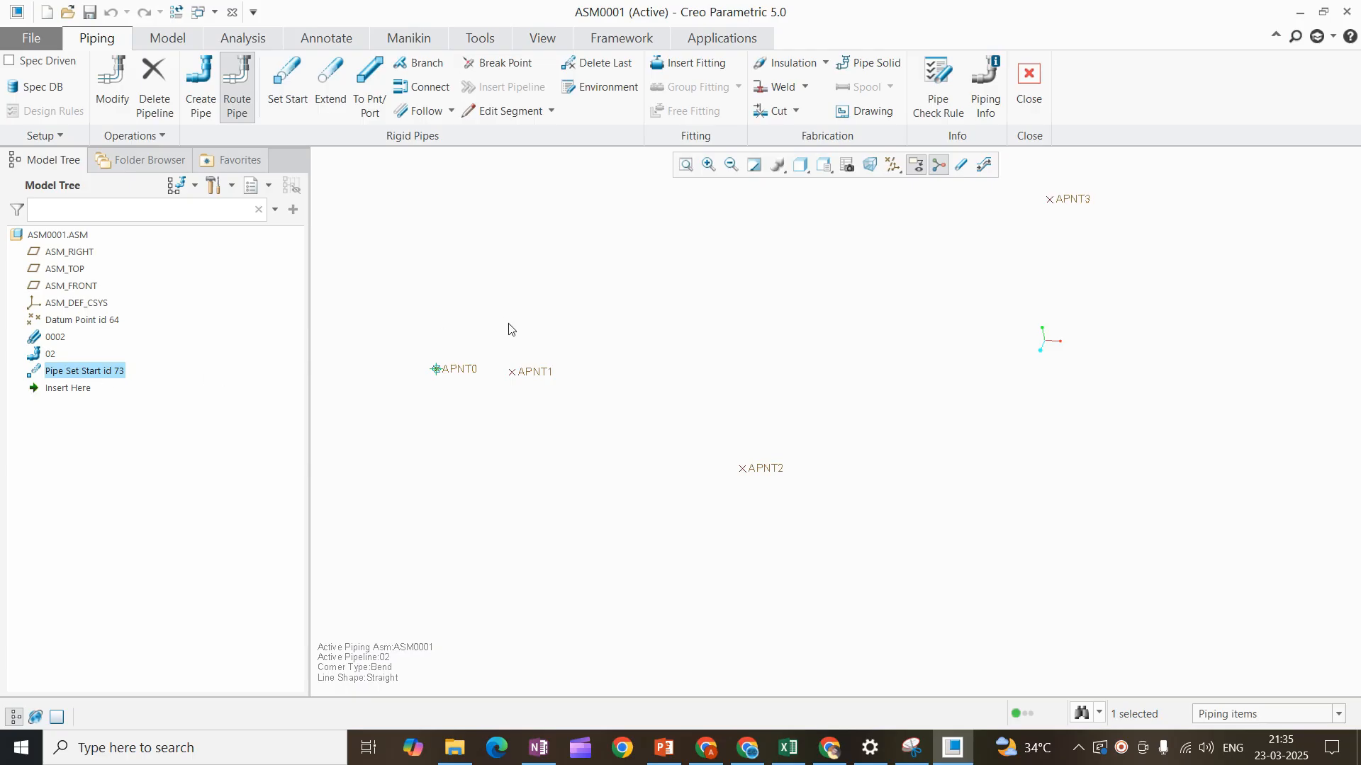
- Route a straight pipe segment from the start point to datum point APNT1
{"action": "left_click", "coordinate": [369, 112]}
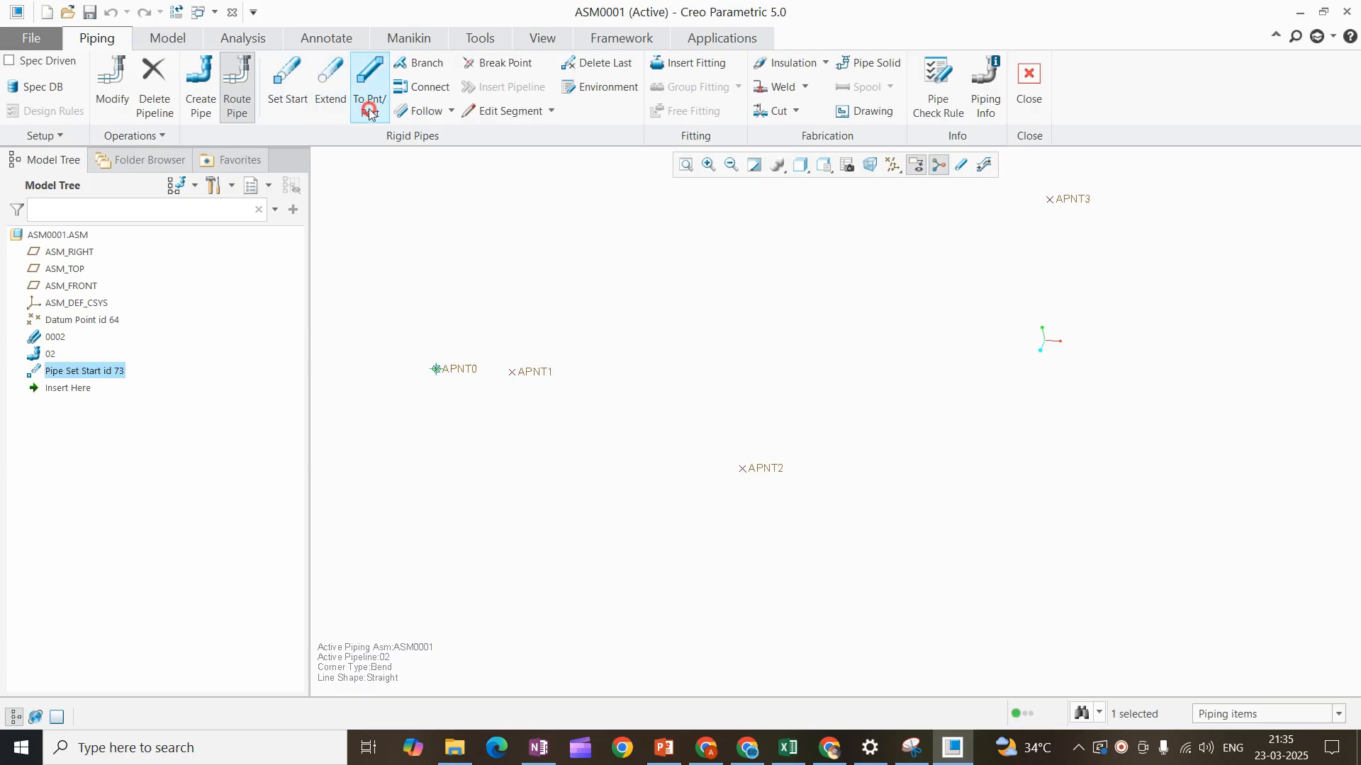
{"action": "left_click", "coordinate": [534, 372]}
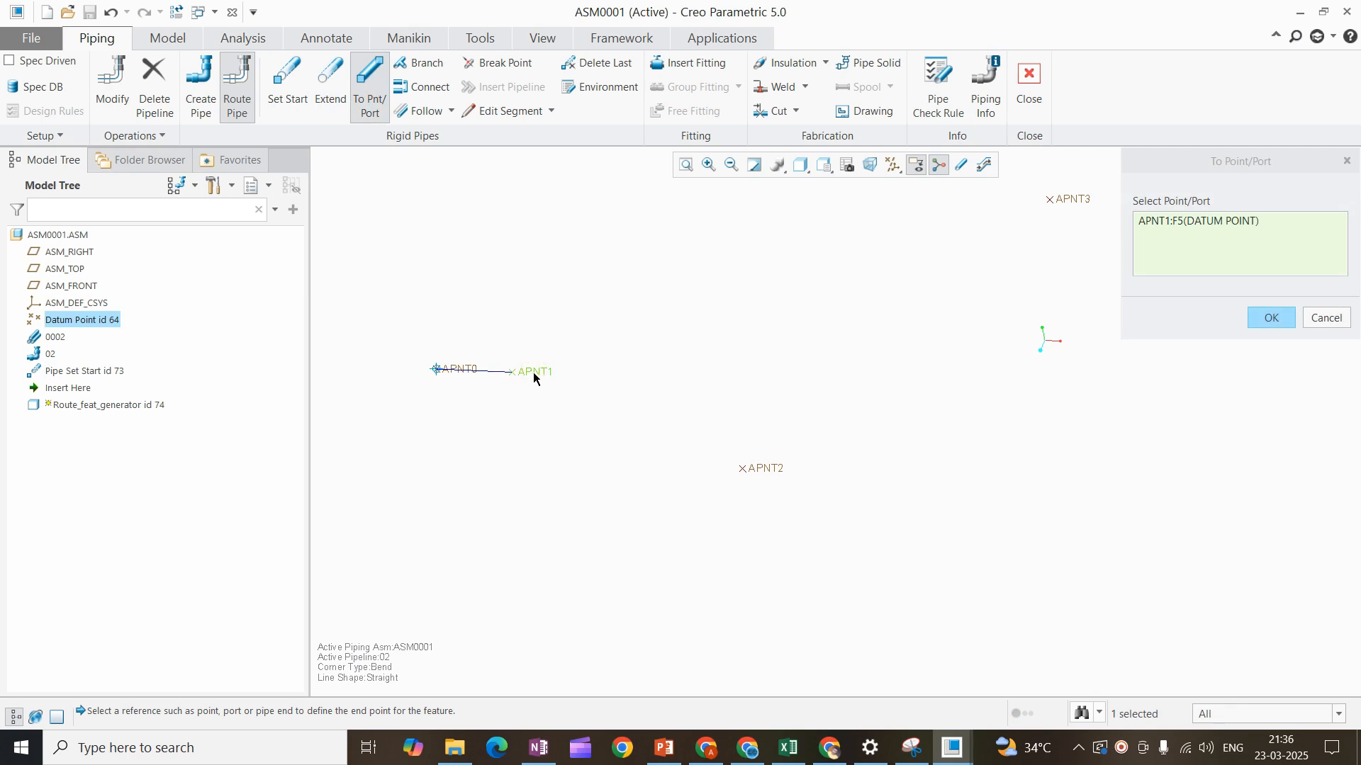
{"action": "middle_click", "coordinate": [535, 376]}
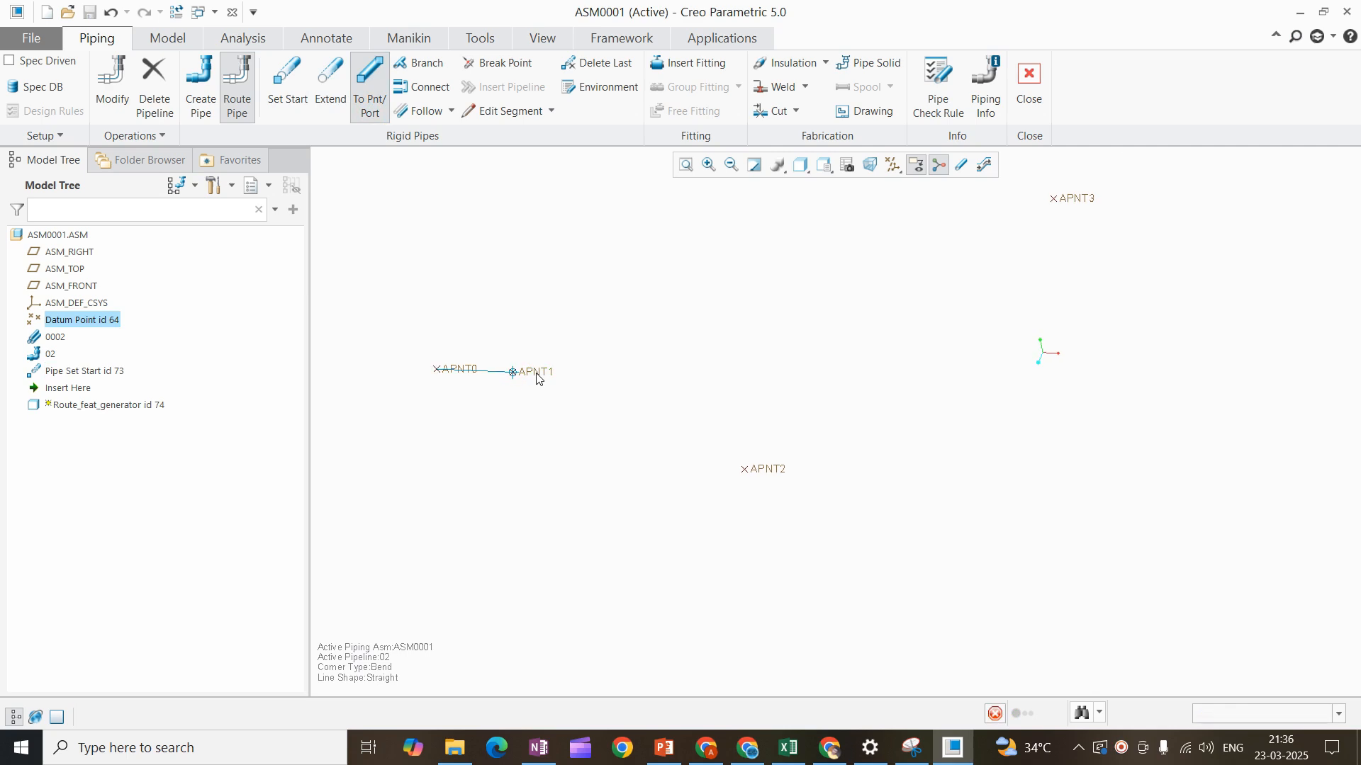
{"action": "left_click", "coordinate": [569, 344]}
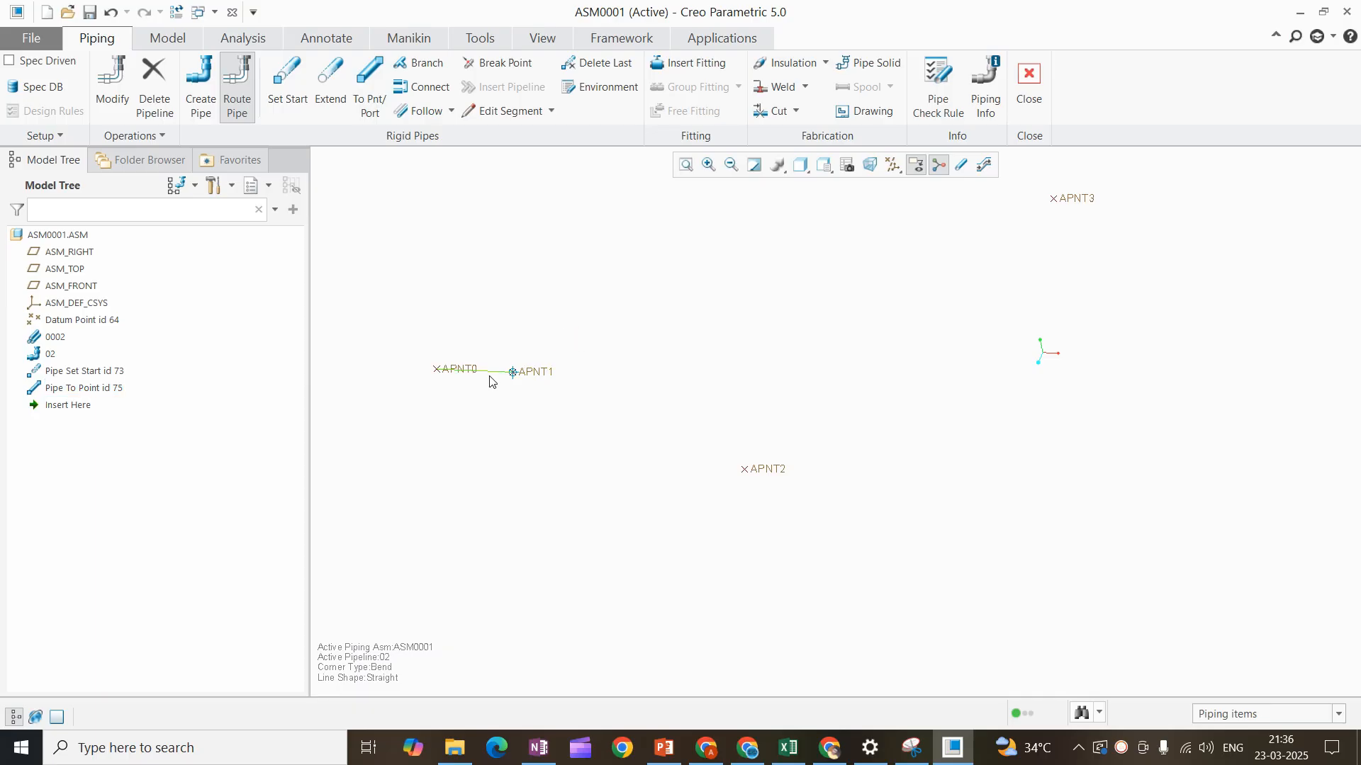
- Set the line shape in the piping environment to Flexible with Free Length
{"action": "left_click", "coordinate": [603, 86]}
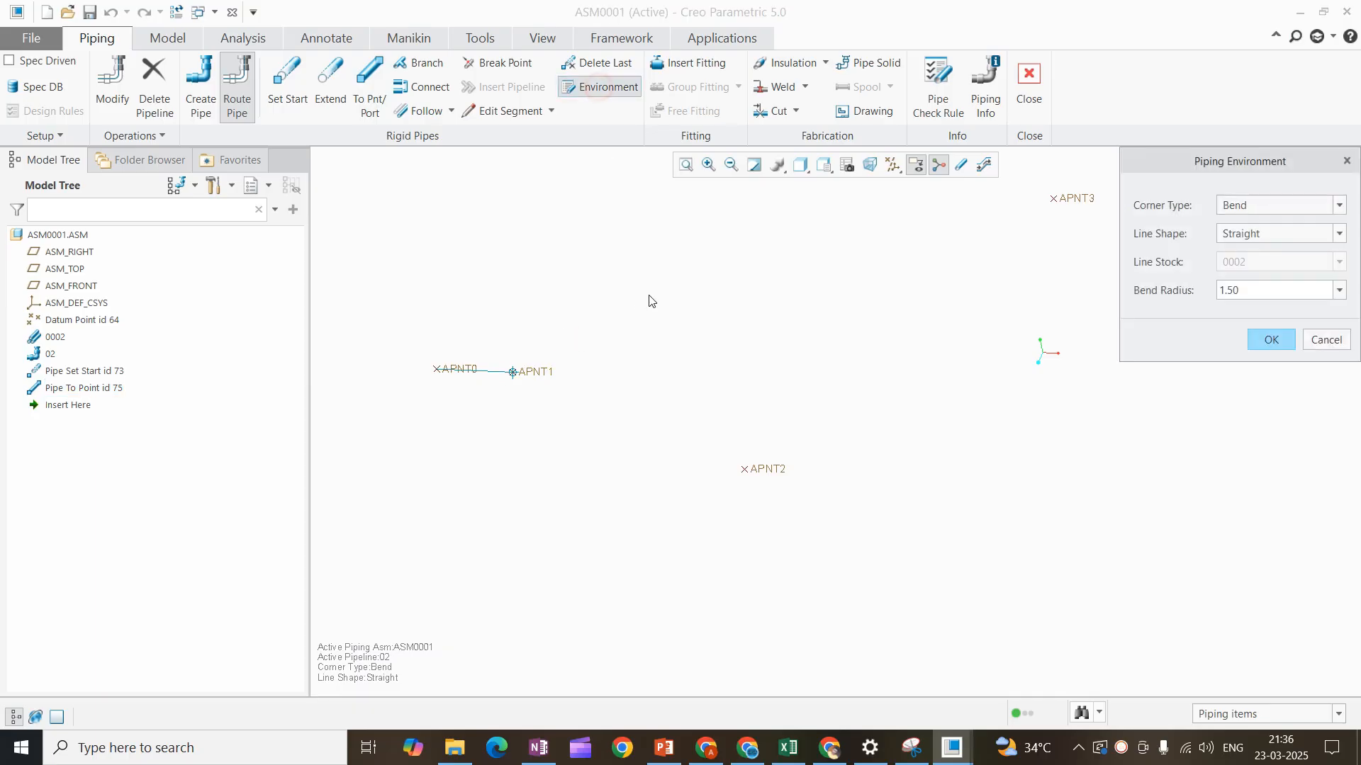
{"action": "left_click", "coordinate": [1272, 340]}
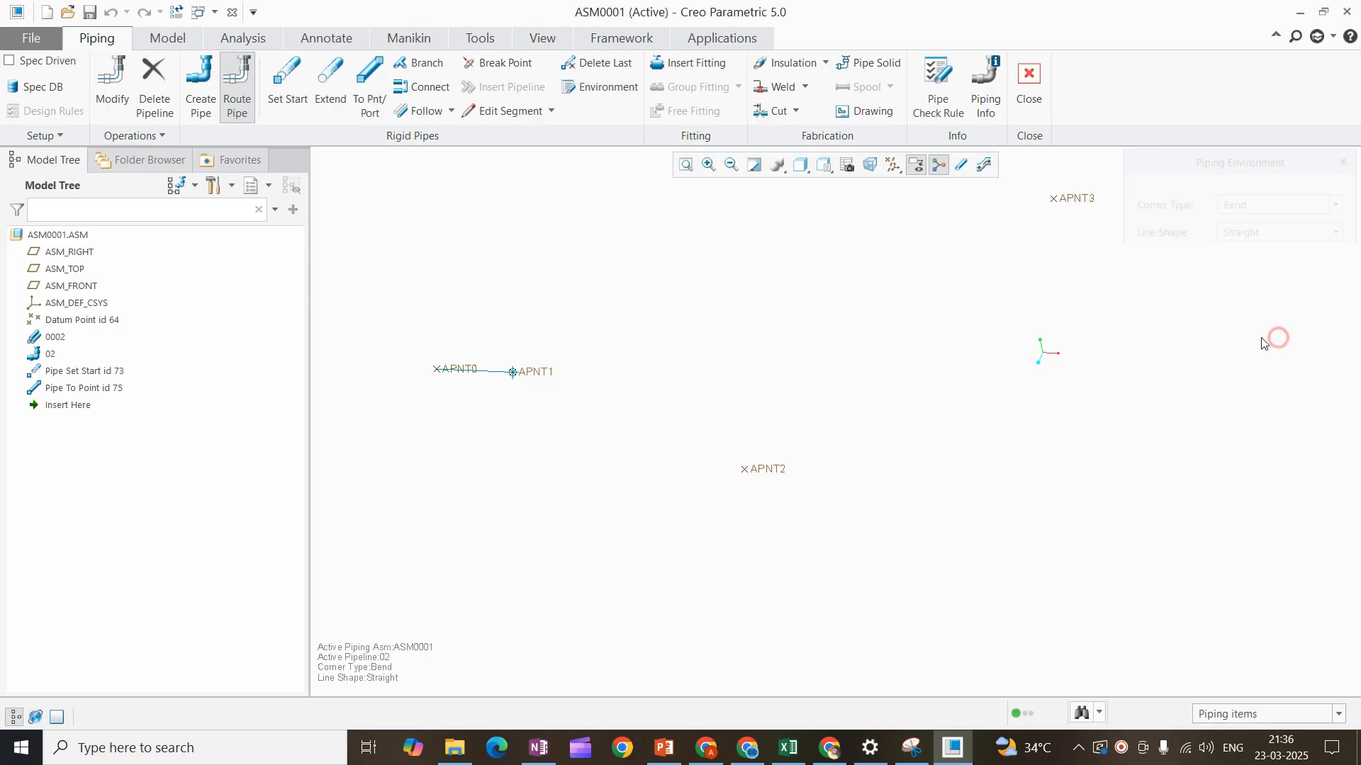
{"action": "left_click", "coordinate": [591, 92]}
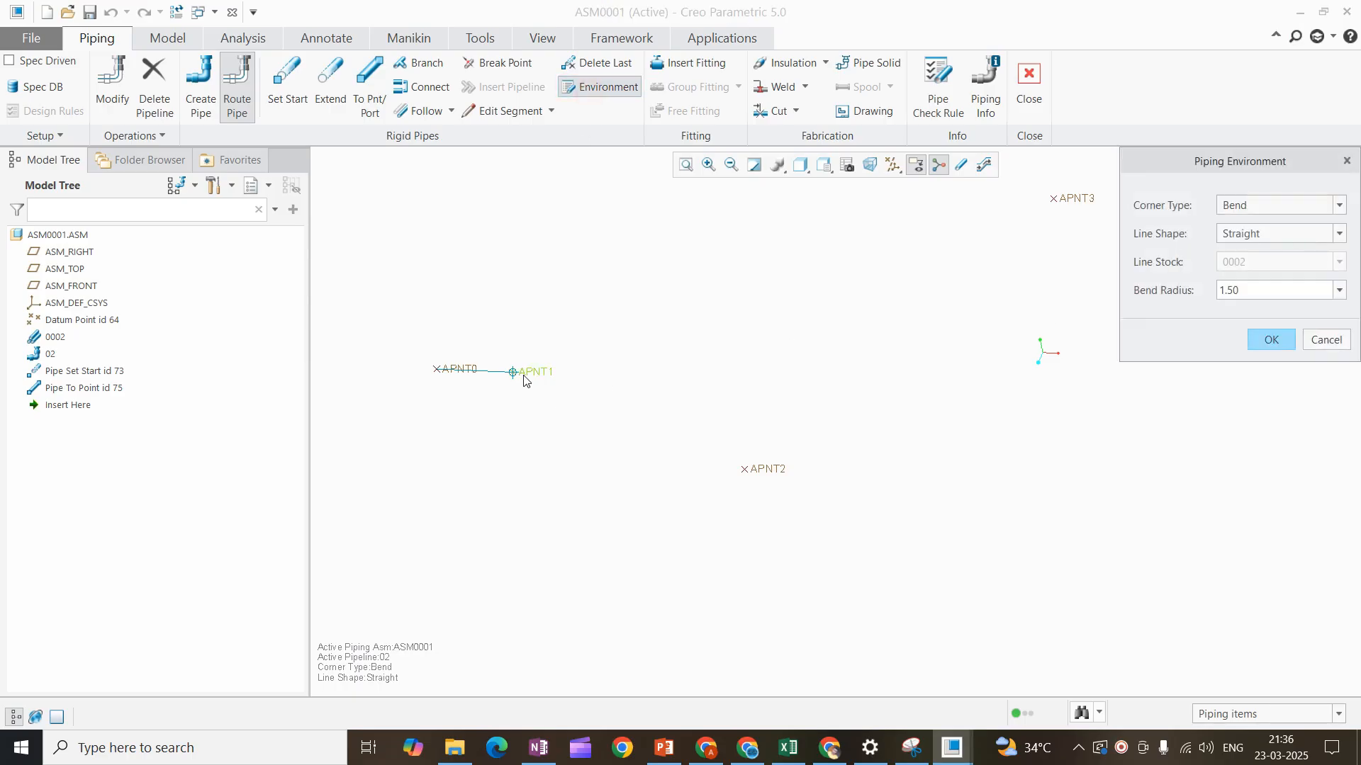
{"action": "left_click", "coordinate": [1257, 236]}
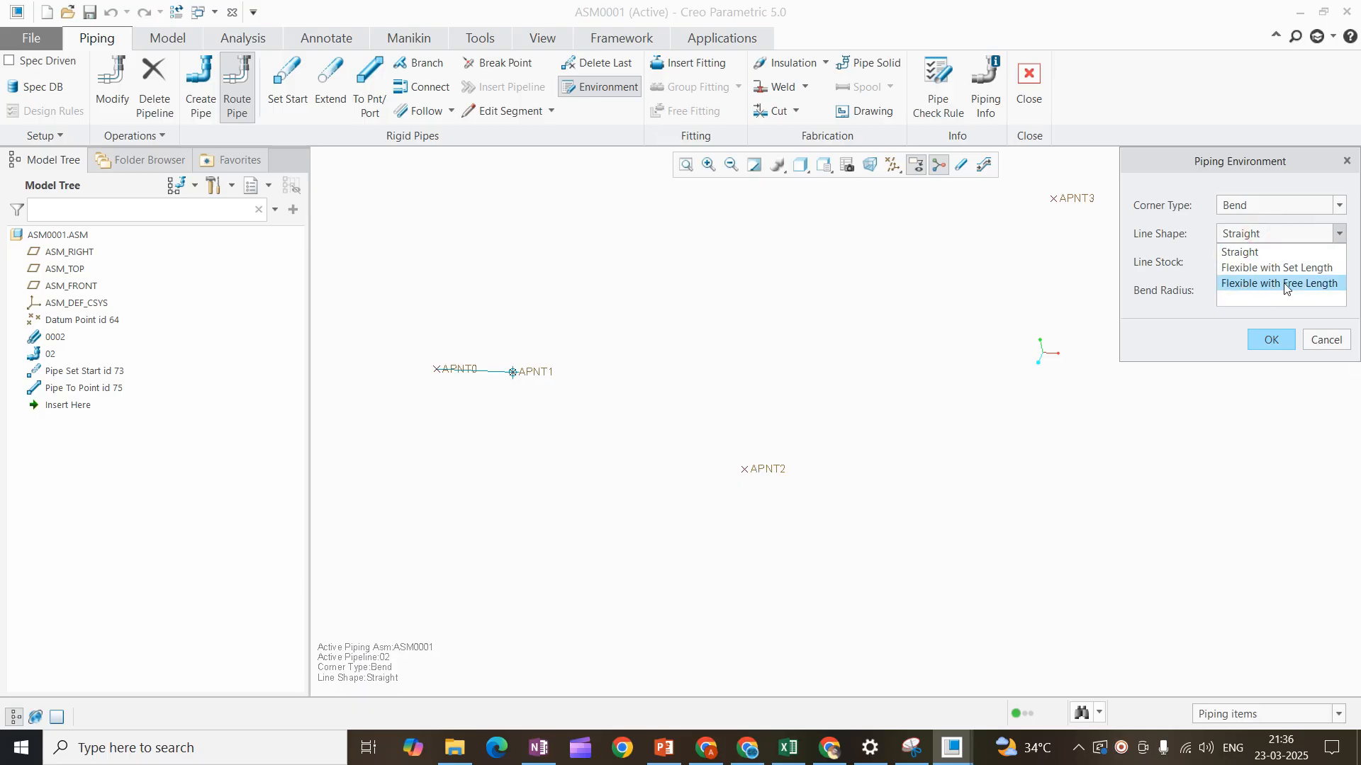
{"action": "left_click", "coordinate": [1316, 284]}
{"action": "left_click", "coordinate": [1272, 341]}
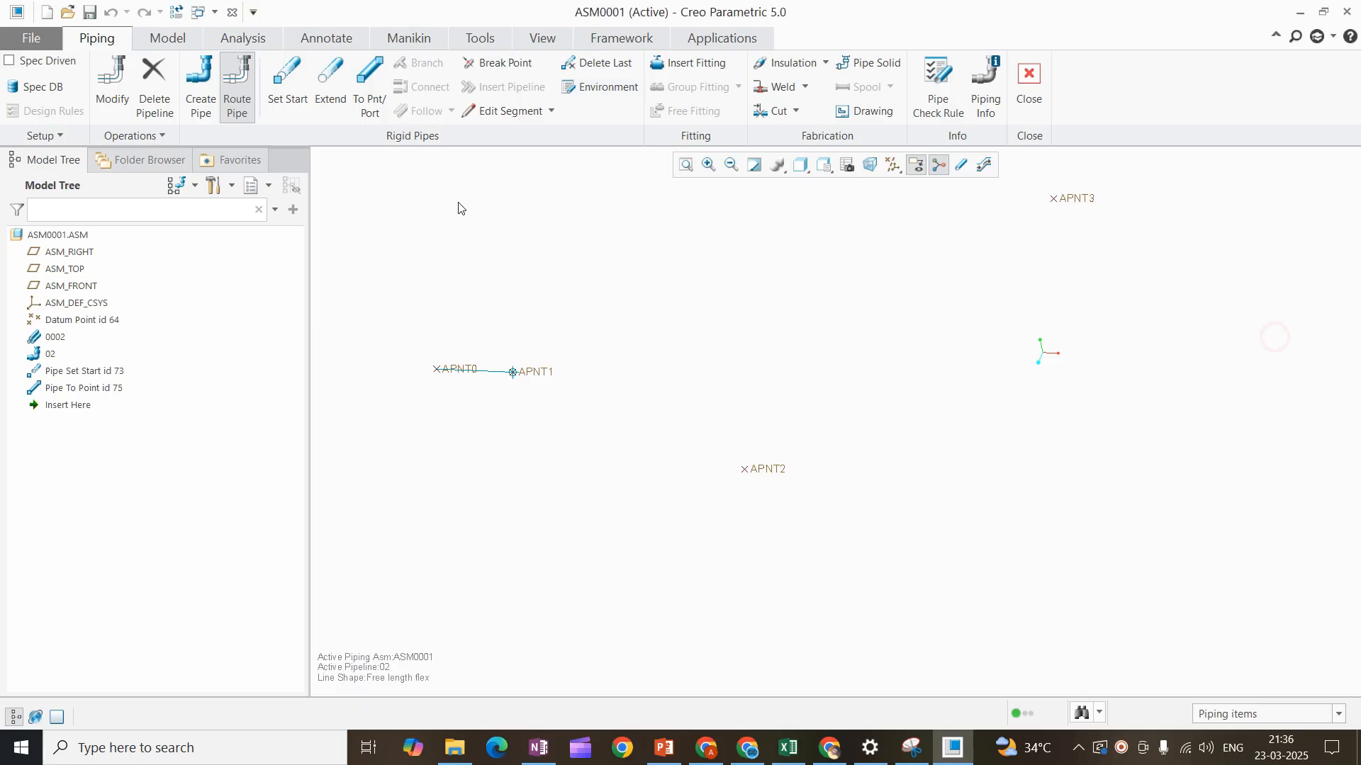
{"action": "left_click", "coordinate": [588, 86]}
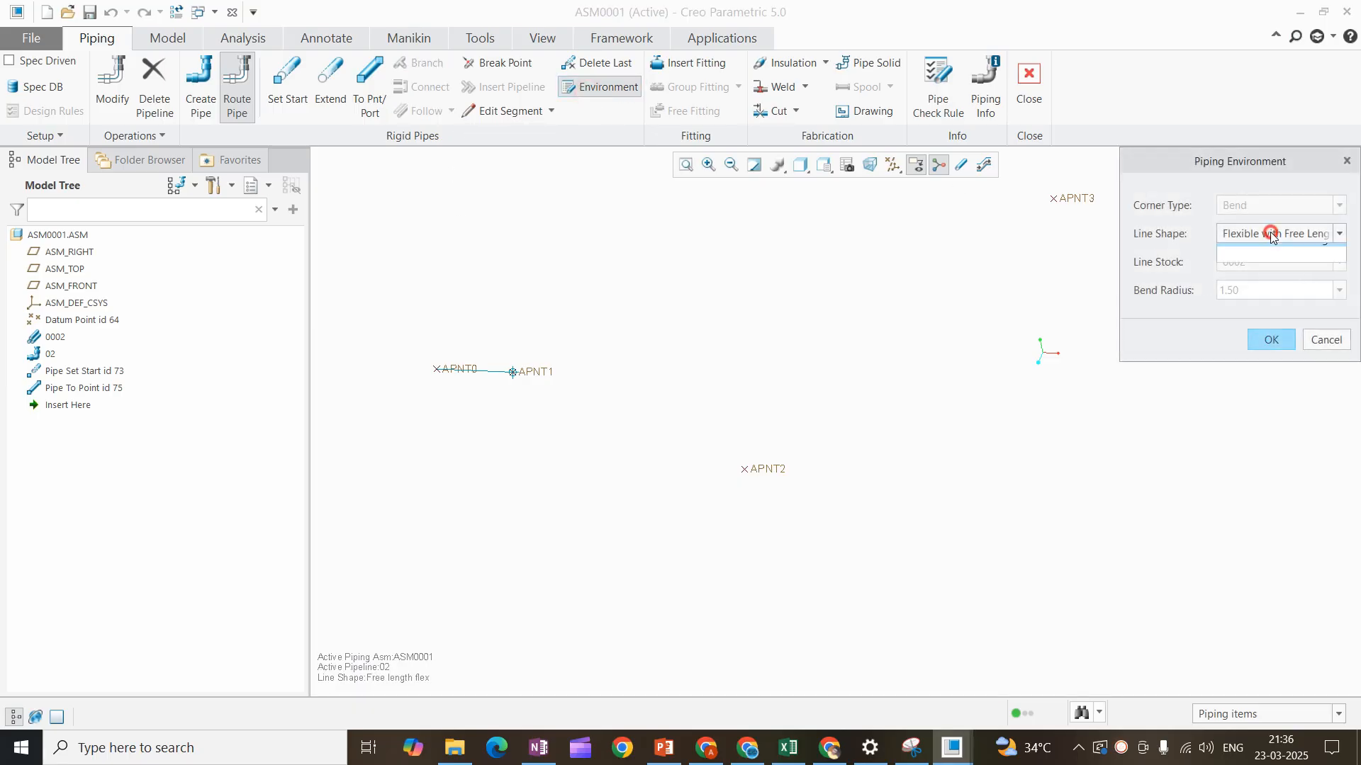
{"action": "left_click", "coordinate": [1270, 233]}
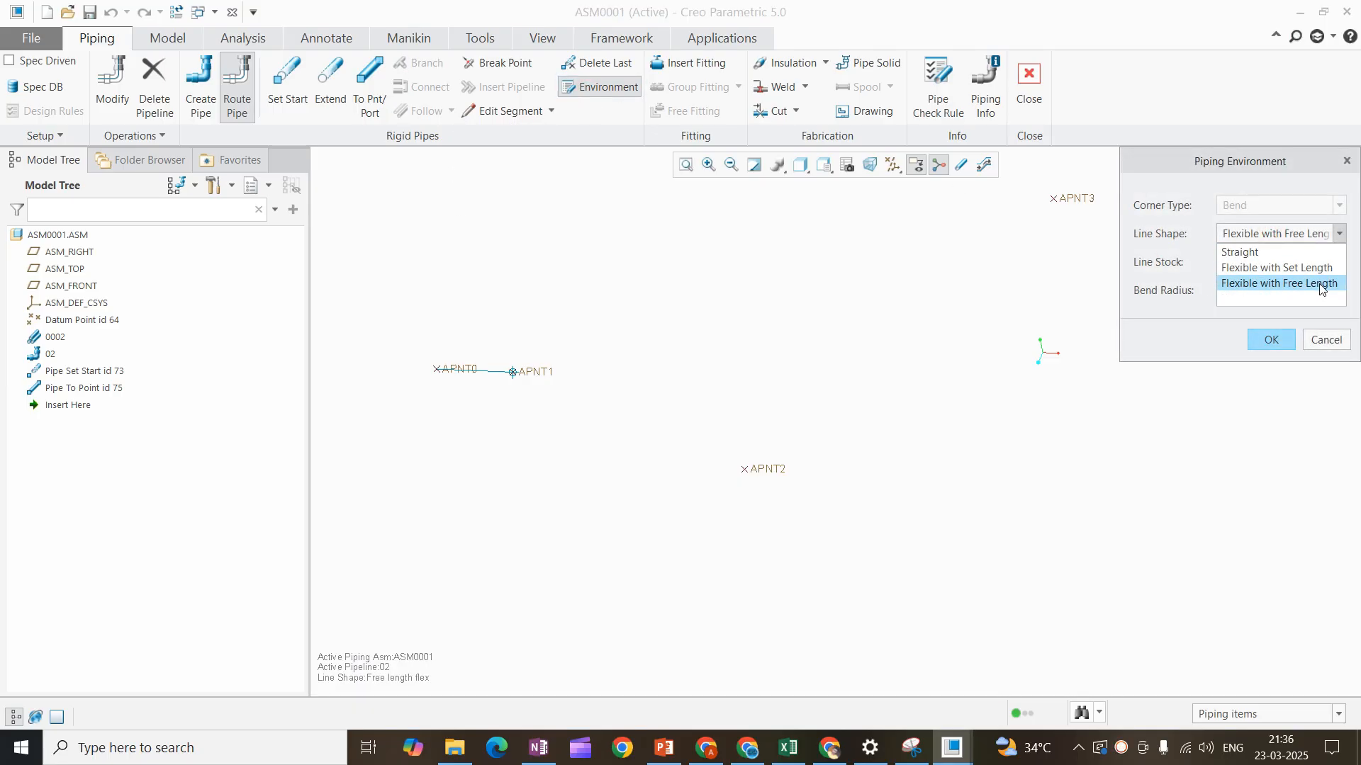
{"action": "left_click", "coordinate": [1271, 339]}
{"action": "left_click", "coordinate": [1269, 339]}
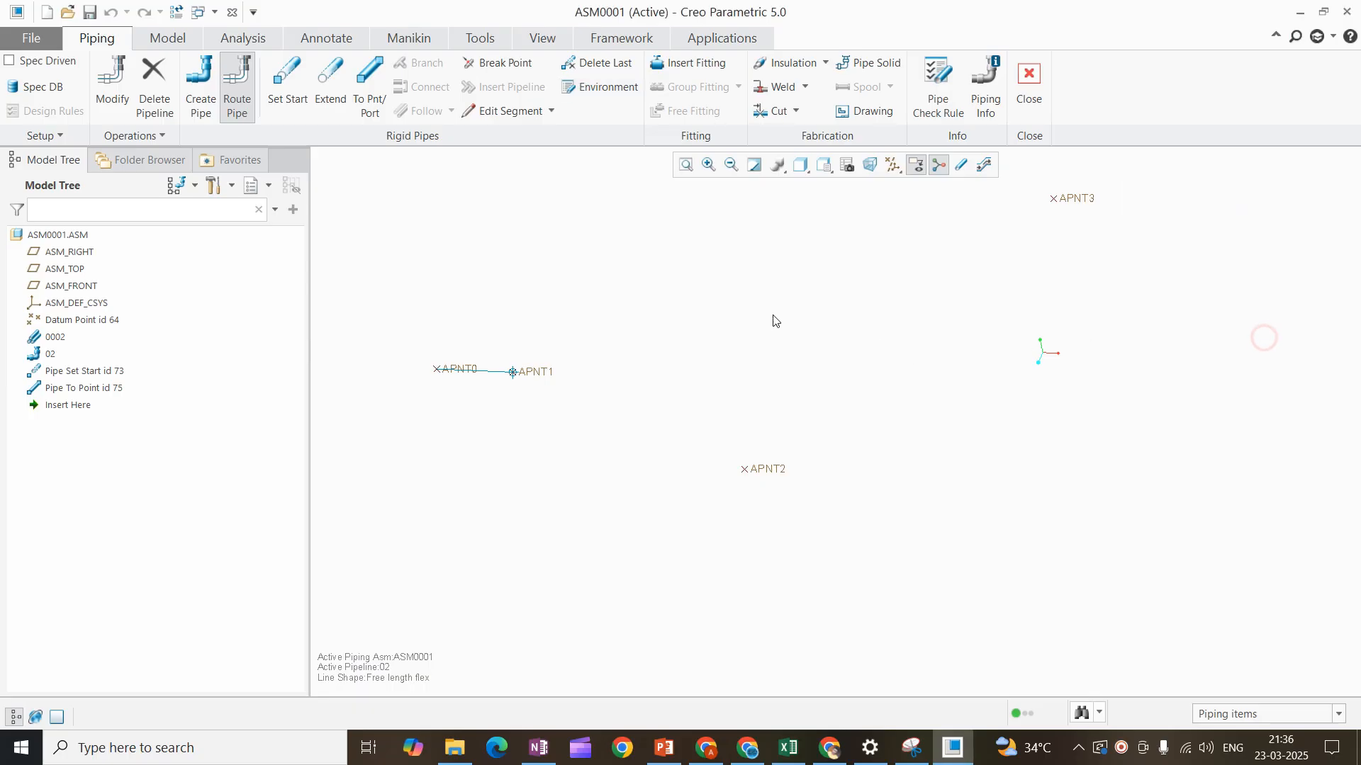
- Route the flexible pipe from APNT1 through datum points APNT2, APNT3 and APNT4 with To Pnt/Port
{"action": "scroll", "coordinate": [627, 363], "scroll_direction": "up", "scroll_amount": 3}
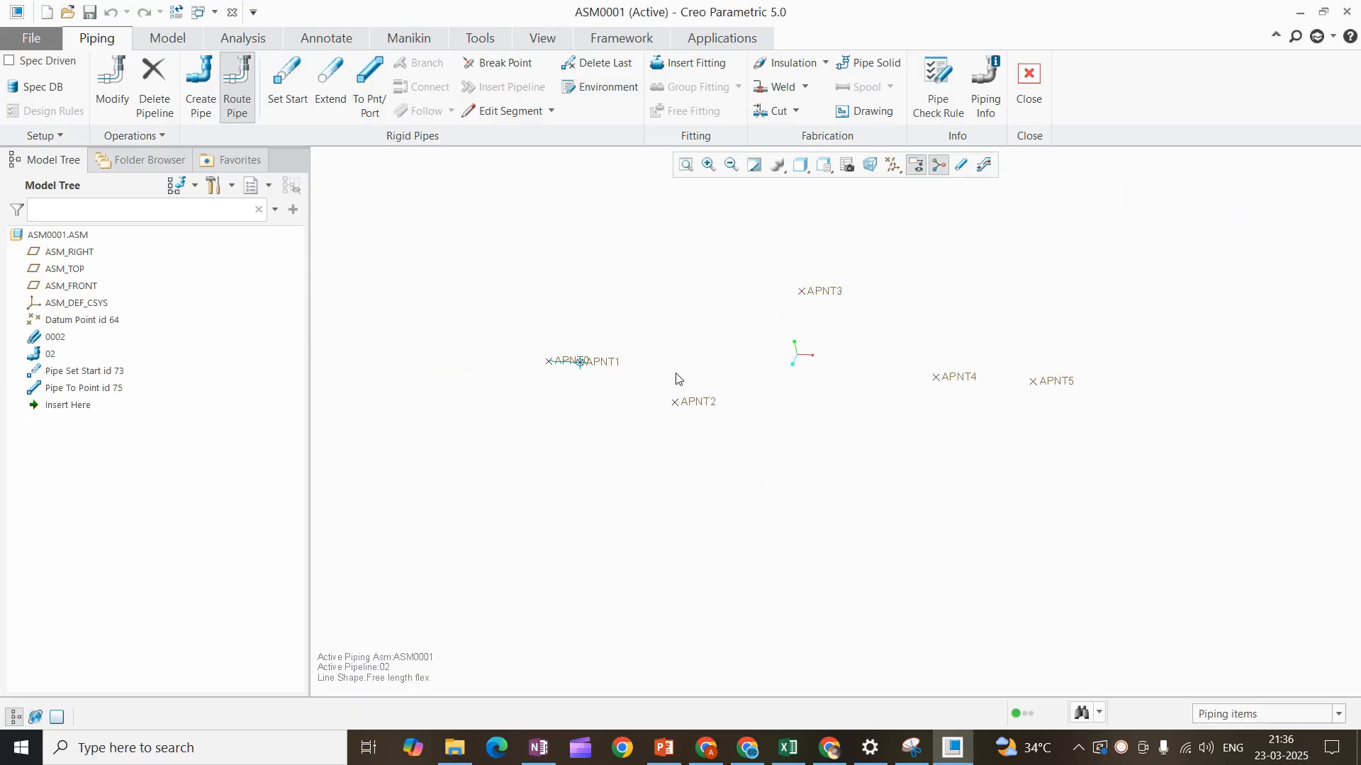
{"action": "left_click", "coordinate": [370, 99]}
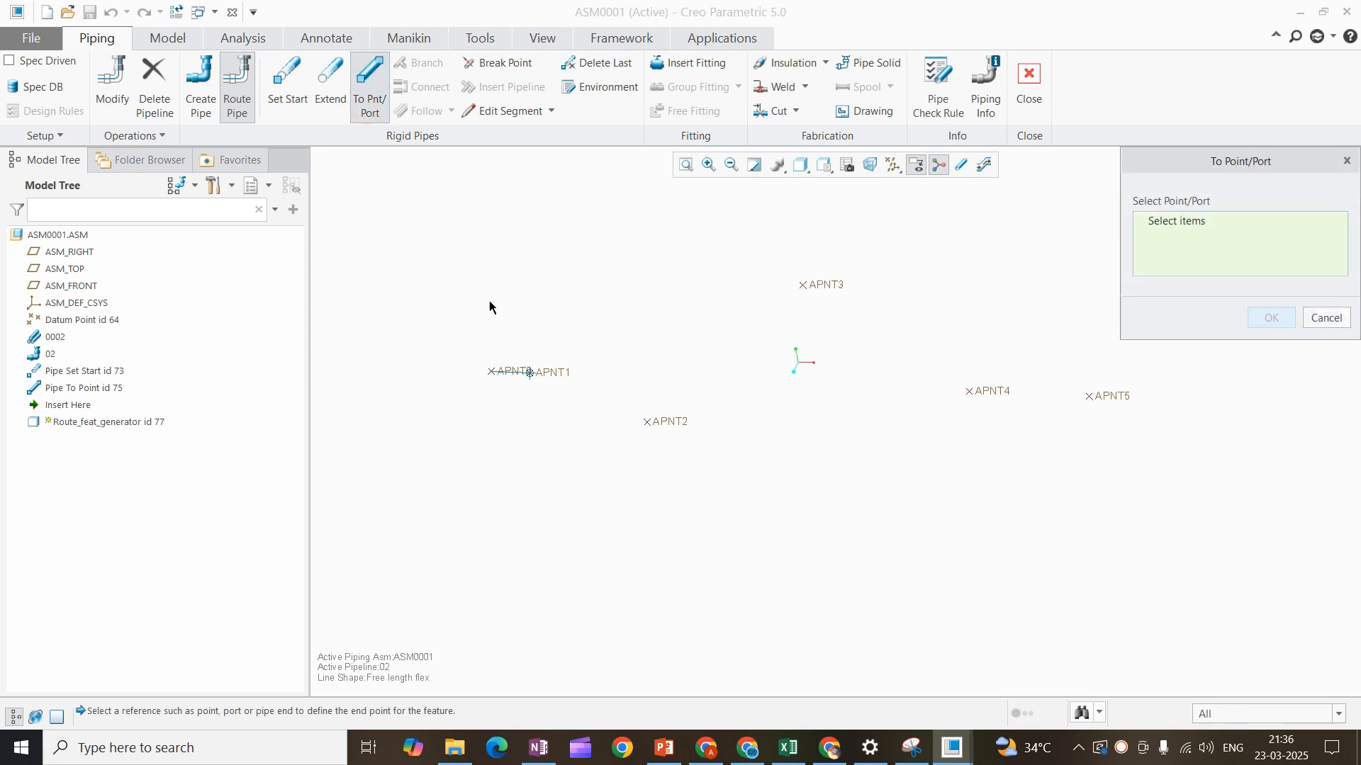
{"action": "left_click", "coordinate": [664, 422]}
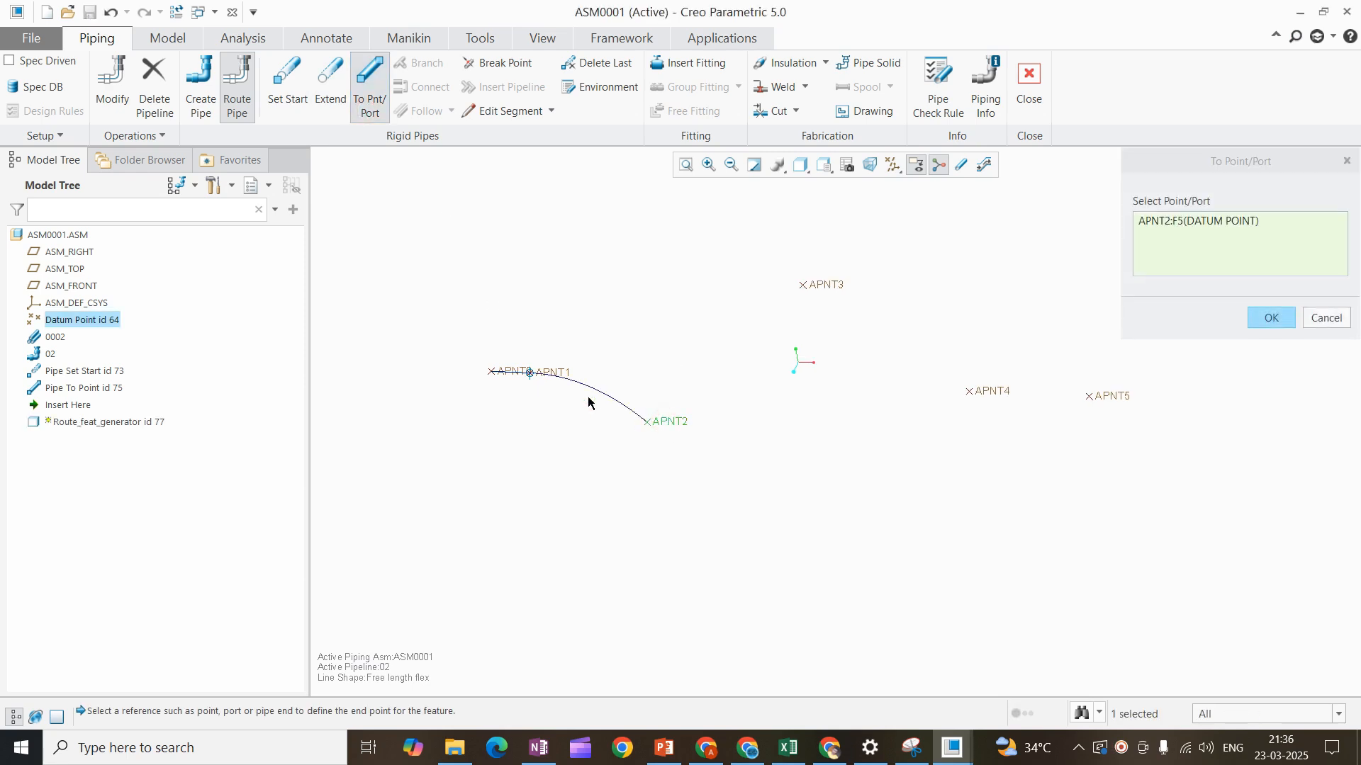
{"action": "scroll", "coordinate": [576, 389], "scroll_direction": "down", "scroll_amount": 2}
{"action": "scroll", "coordinate": [775, 377], "scroll_direction": "up", "scroll_amount": 2}
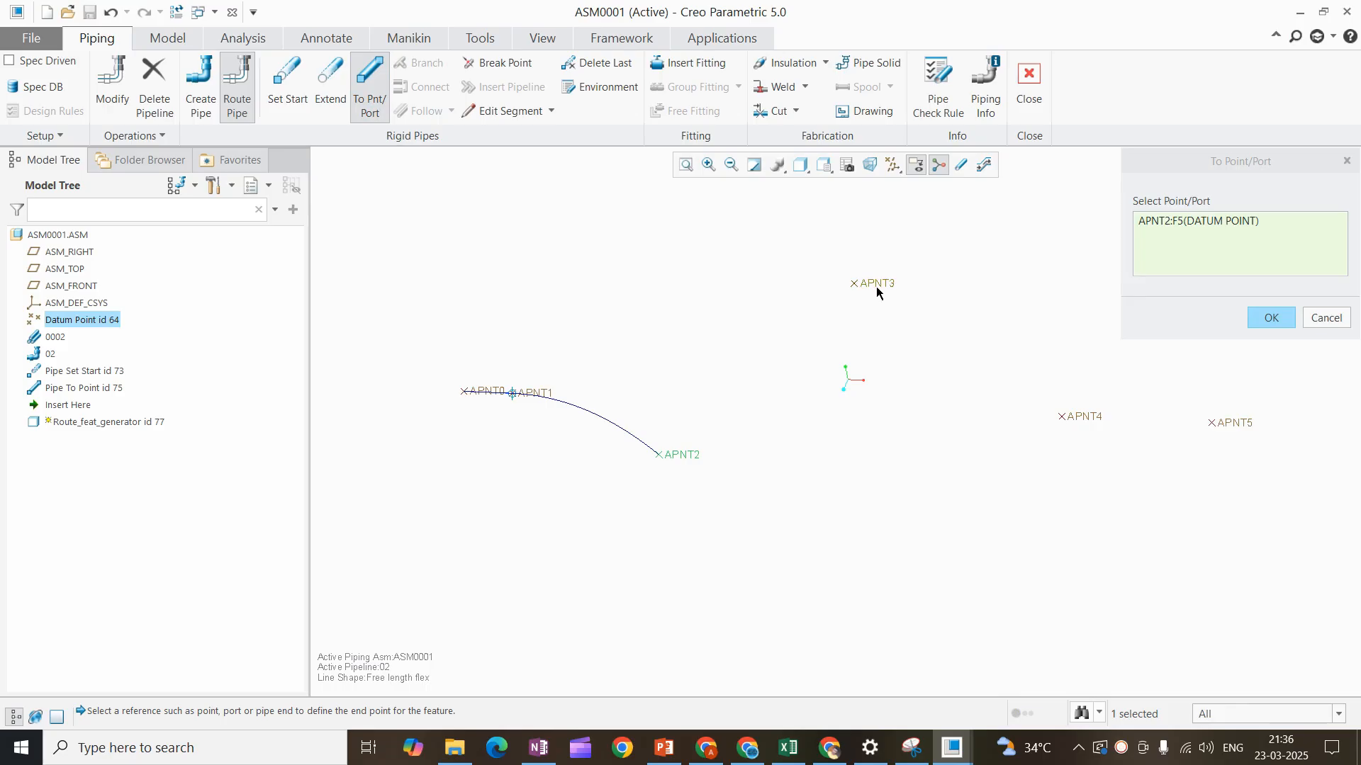
{"action": "left_click", "coordinate": [872, 285]}
{"action": "left_click", "coordinate": [1063, 418]}
{"action": "scroll", "coordinate": [970, 378], "scroll_direction": "up", "scroll_amount": 2}
{"action": "scroll", "coordinate": [971, 432], "scroll_direction": "down", "scroll_amount": 4}
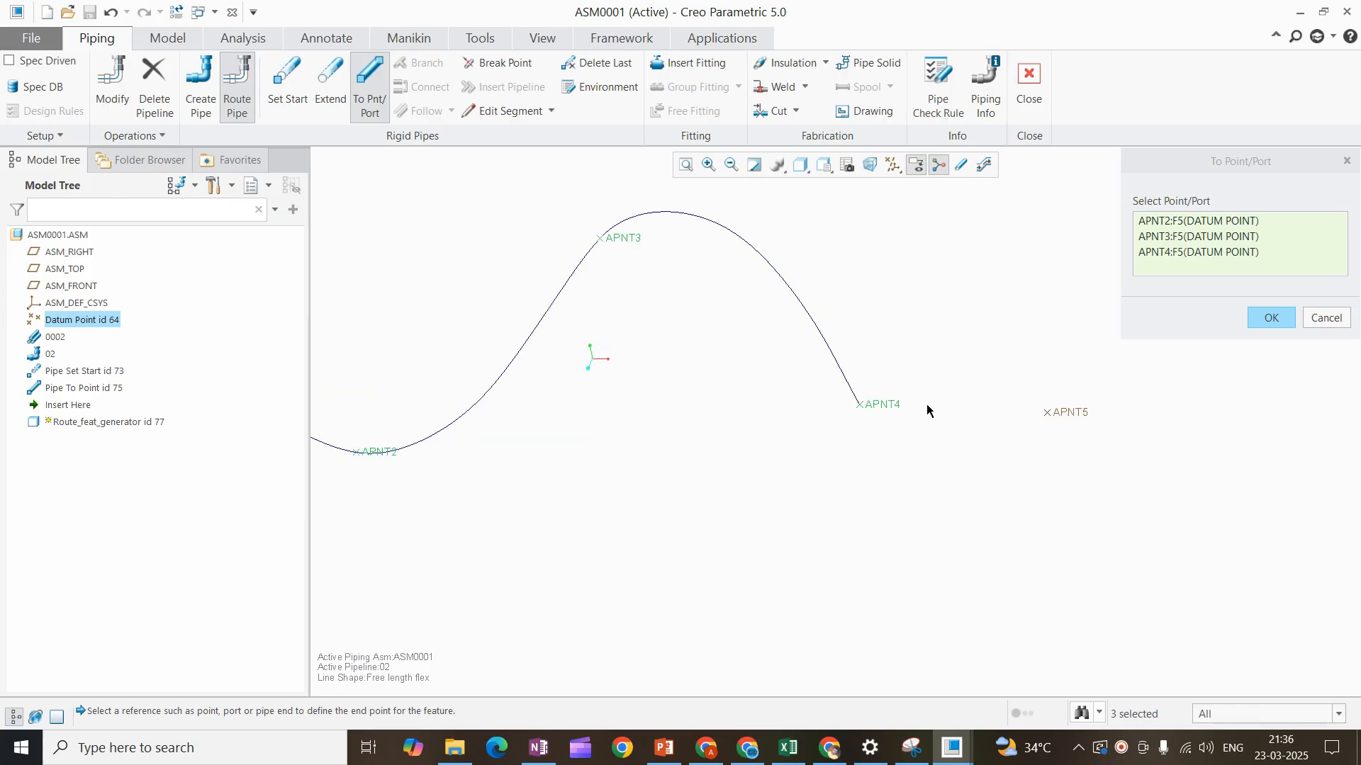
{"action": "left_click", "coordinate": [1270, 320]}
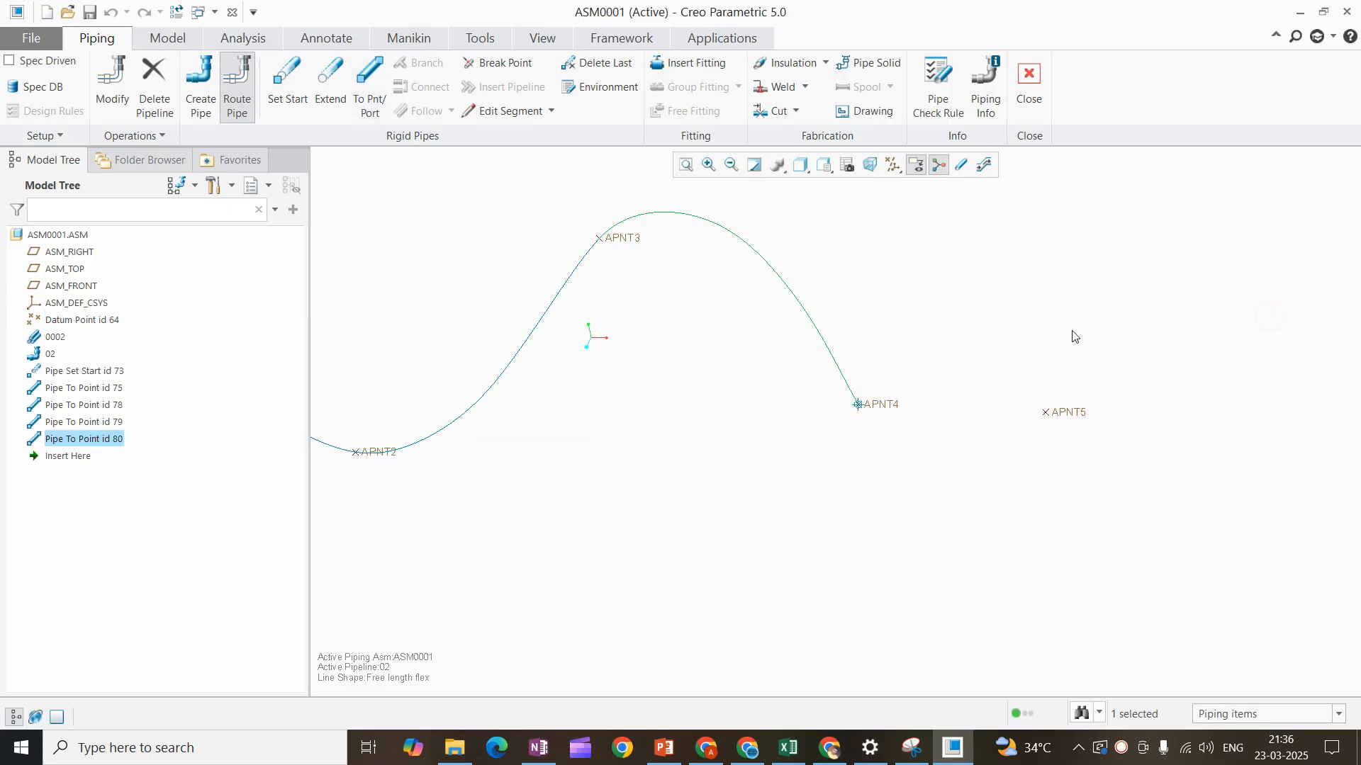
- Set the line shape in the piping environment back to Straight
{"action": "left_click", "coordinate": [600, 86]}
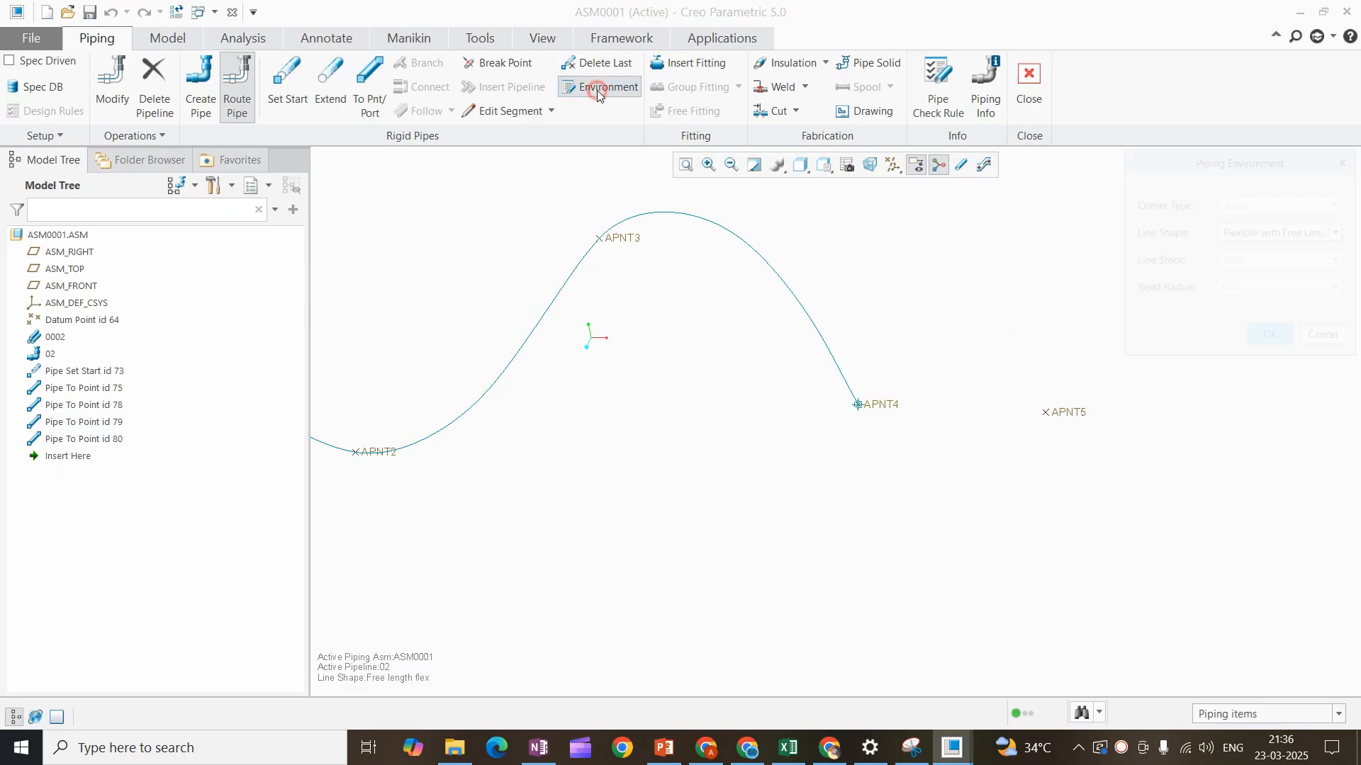
{"action": "left_click", "coordinate": [1288, 234]}
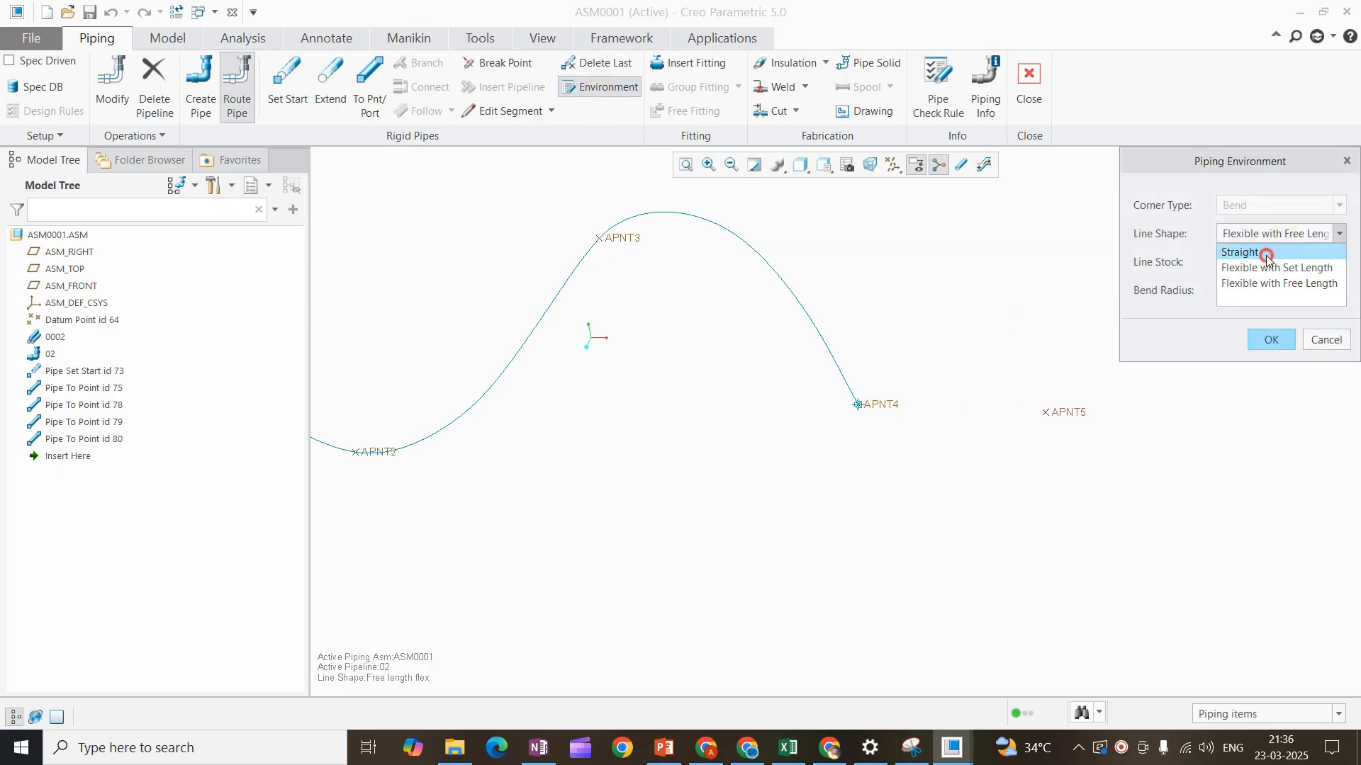
{"action": "left_click", "coordinate": [1264, 253]}
{"action": "left_click", "coordinate": [1267, 343]}
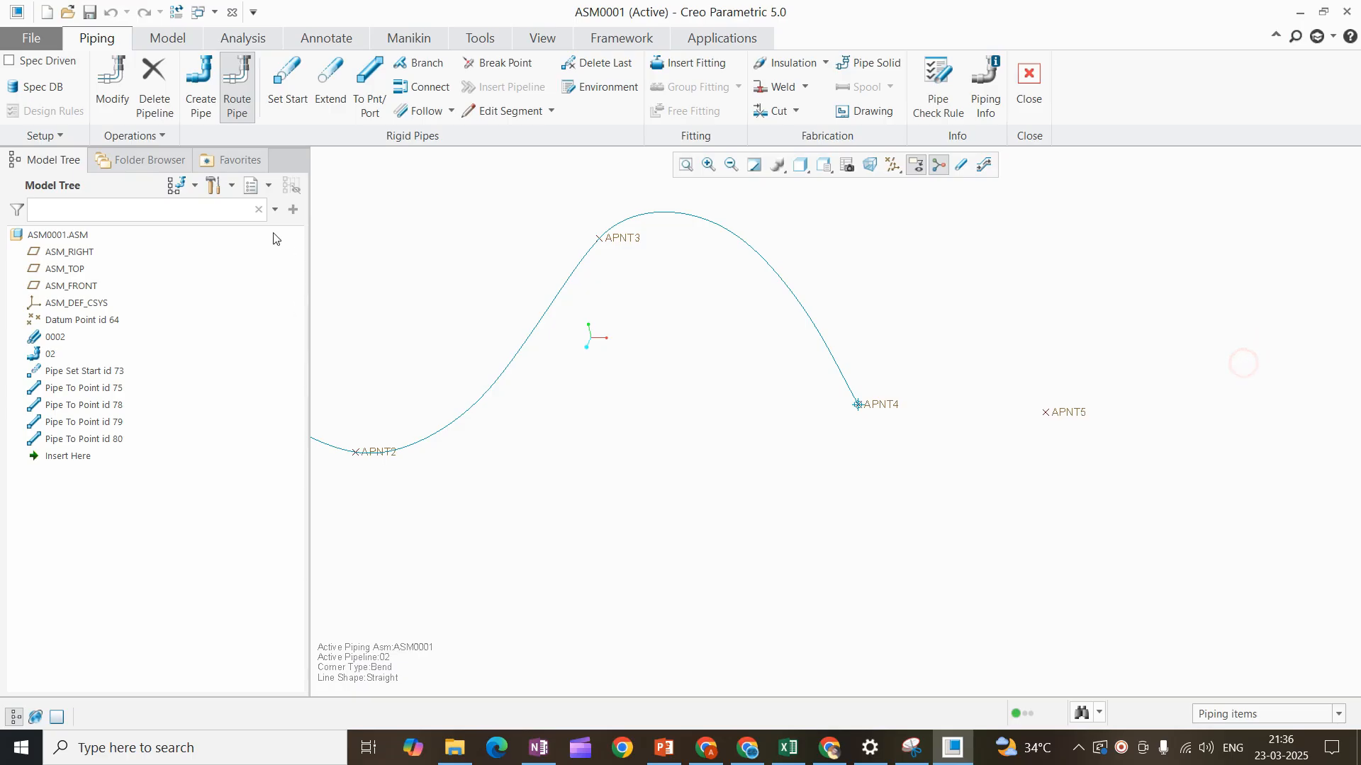
- Route a straight pipe segment from APNT4 to datum point APNT5 with To Pnt/Port
{"action": "left_click", "coordinate": [362, 112]}
{"action": "left_click", "coordinate": [1062, 413]}
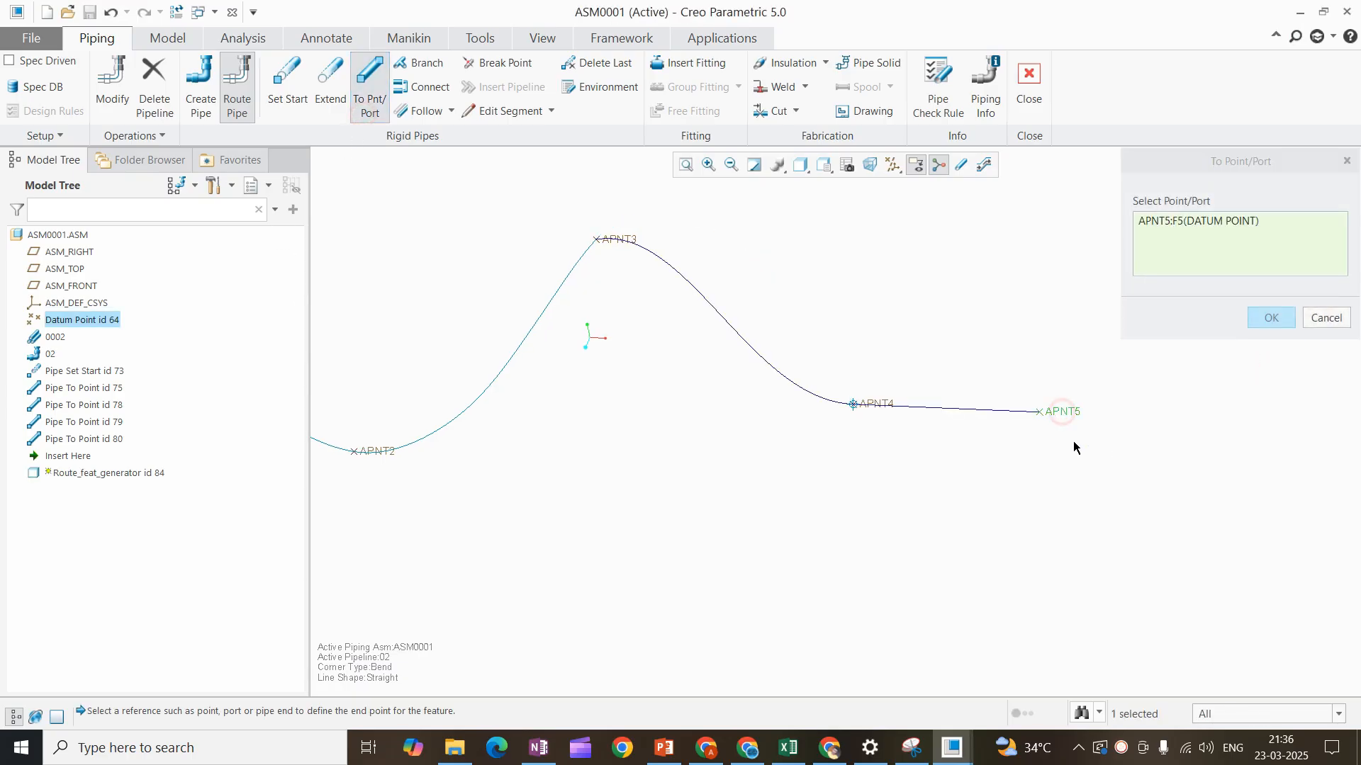
{"action": "left_click", "coordinate": [1271, 317]}
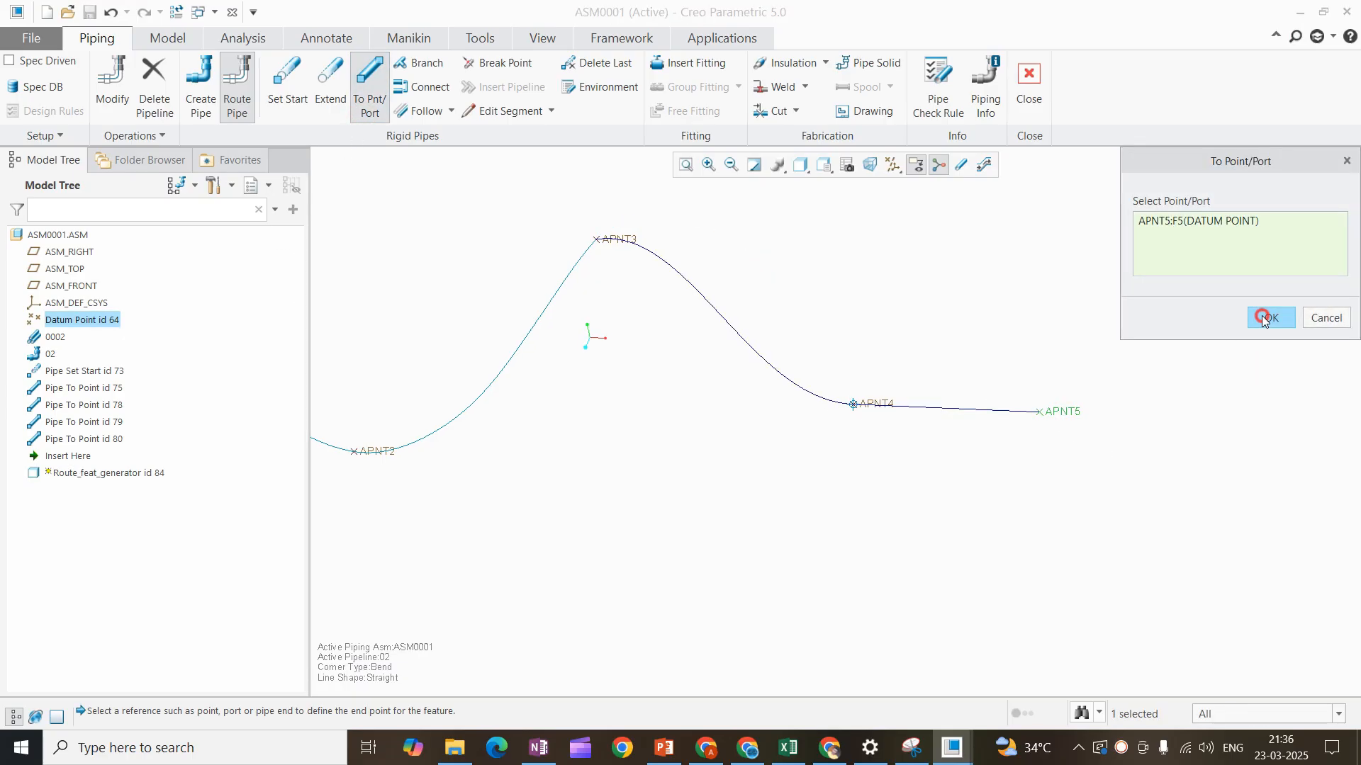
{"action": "scroll", "coordinate": [809, 368], "scroll_direction": "down", "scroll_amount": 3}
{"action": "scroll", "coordinate": [634, 365], "scroll_direction": "up", "scroll_amount": 3}
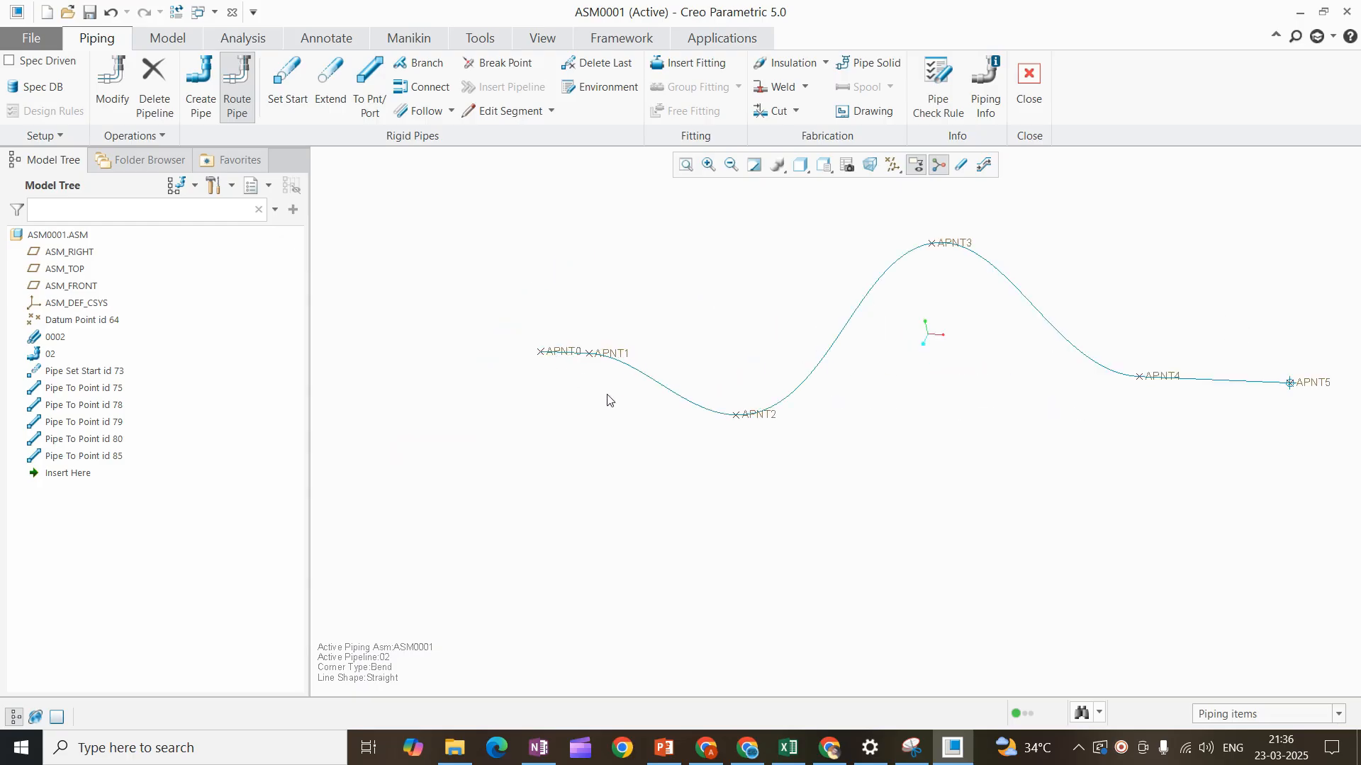
{"action": "scroll", "coordinate": [604, 397], "scroll_direction": "down", "scroll_amount": 3}
{"action": "scroll", "coordinate": [827, 343], "scroll_direction": "up", "scroll_amount": 3}
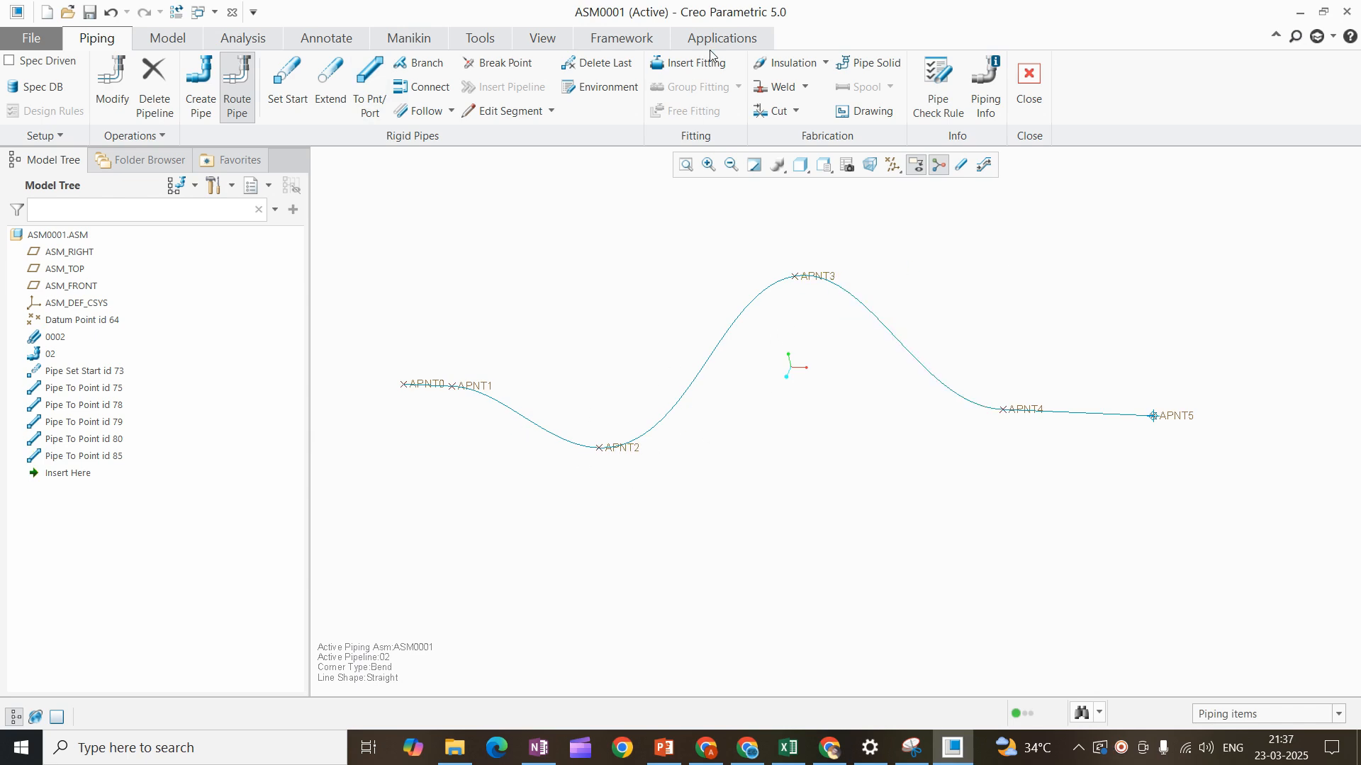
- Display the pipeline at full thickness and examine its shape along the whole route from APNT0 to APNT5
{"action": "left_click", "coordinate": [961, 164]}
{"action": "scroll", "coordinate": [981, 315], "scroll_direction": "up", "scroll_amount": 4}
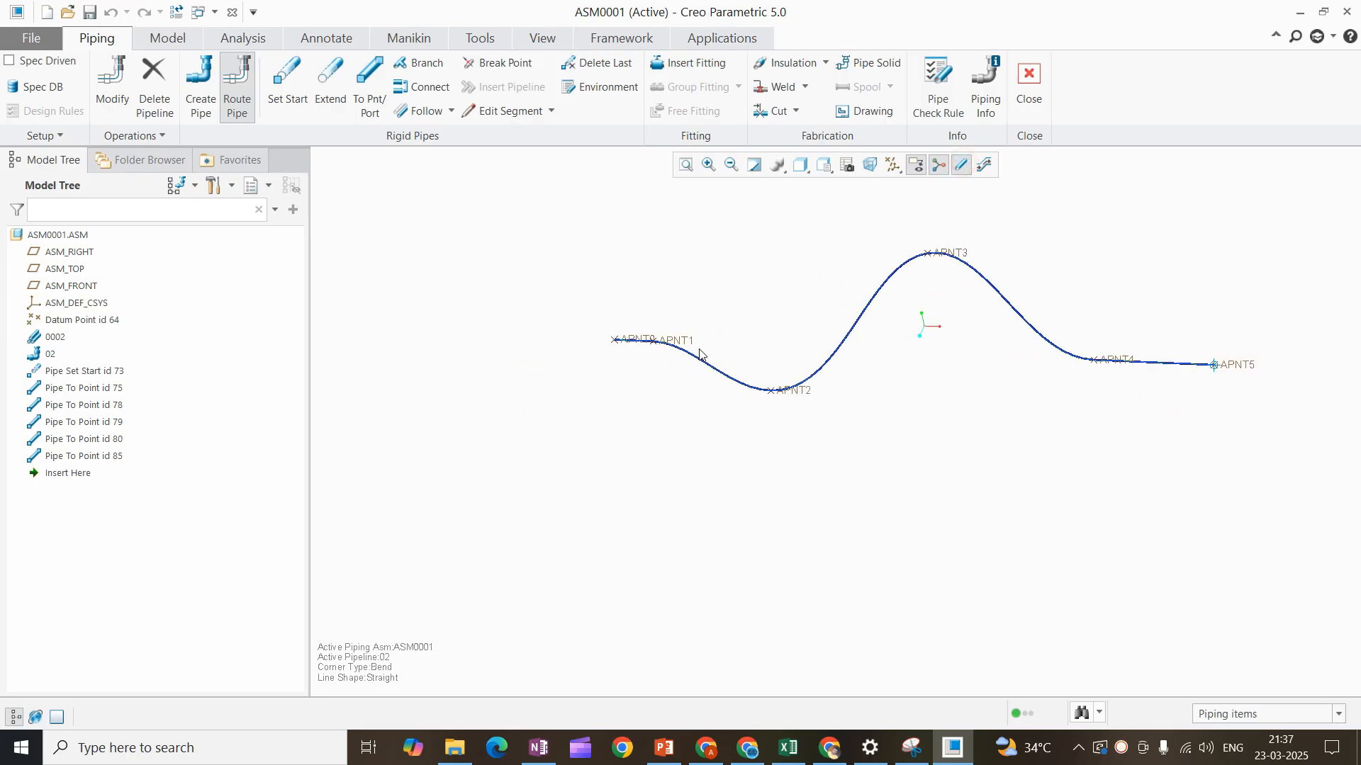
{"action": "scroll", "coordinate": [616, 278], "scroll_direction": "up", "scroll_amount": 5}
{"action": "scroll", "coordinate": [744, 304], "scroll_direction": "down", "scroll_amount": 3}
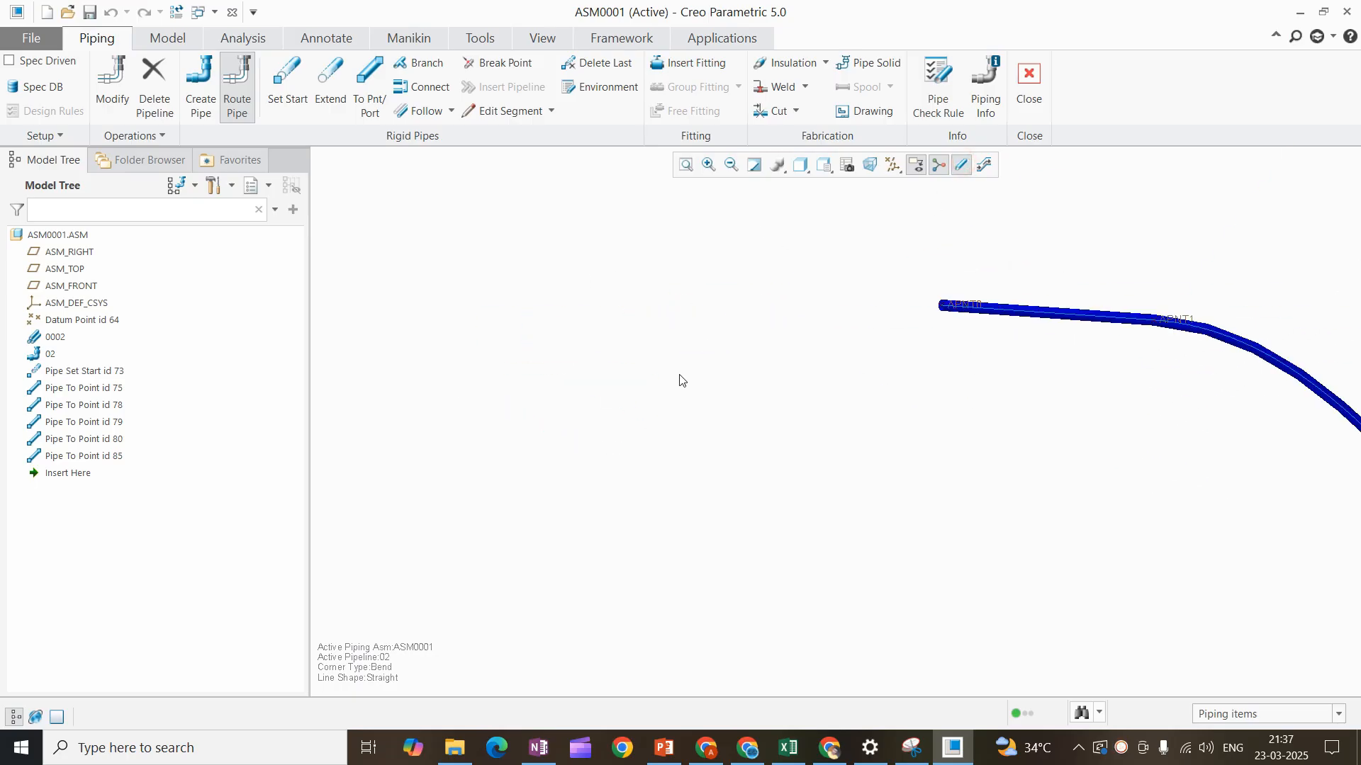
{"action": "scroll", "coordinate": [779, 354], "scroll_direction": "up", "scroll_amount": 3}
{"action": "scroll", "coordinate": [628, 312], "scroll_direction": "down", "scroll_amount": 6}
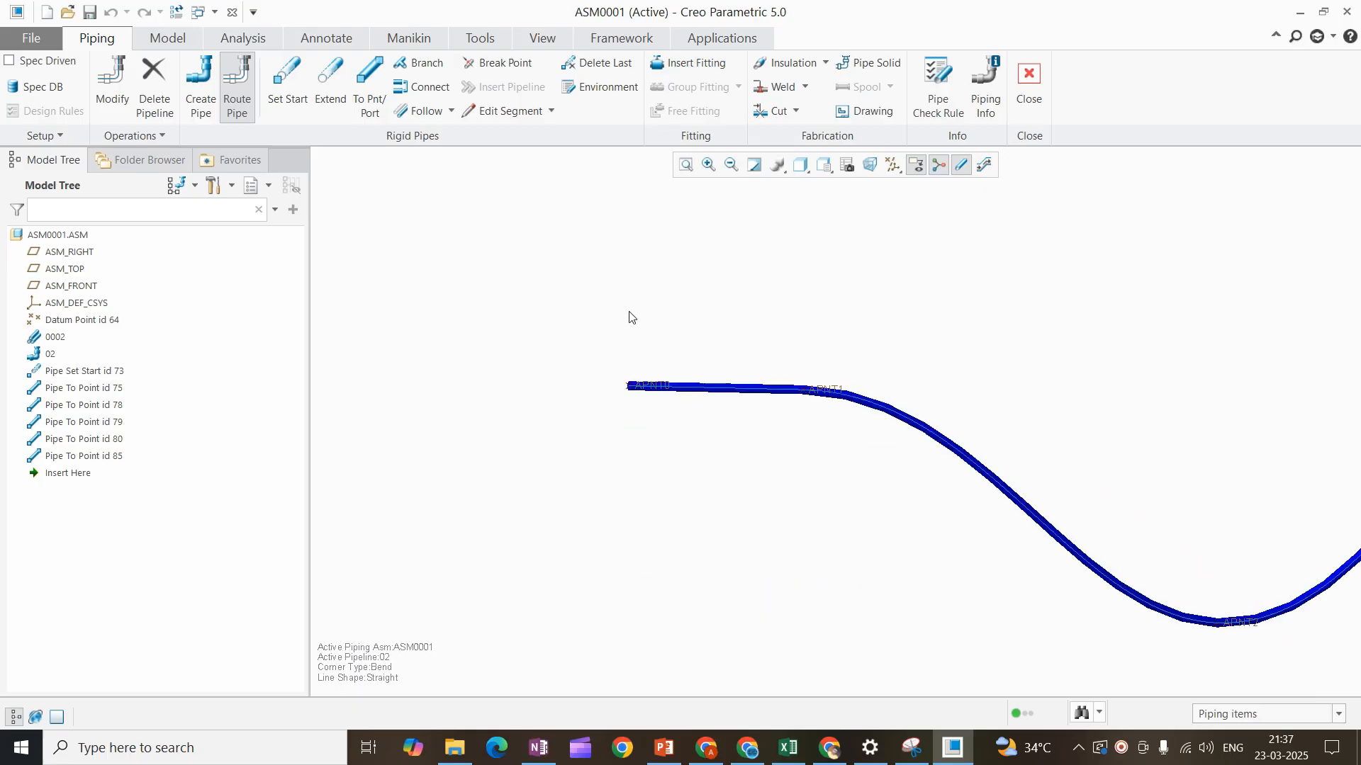
{"action": "scroll", "coordinate": [680, 386], "scroll_direction": "down", "scroll_amount": 2}
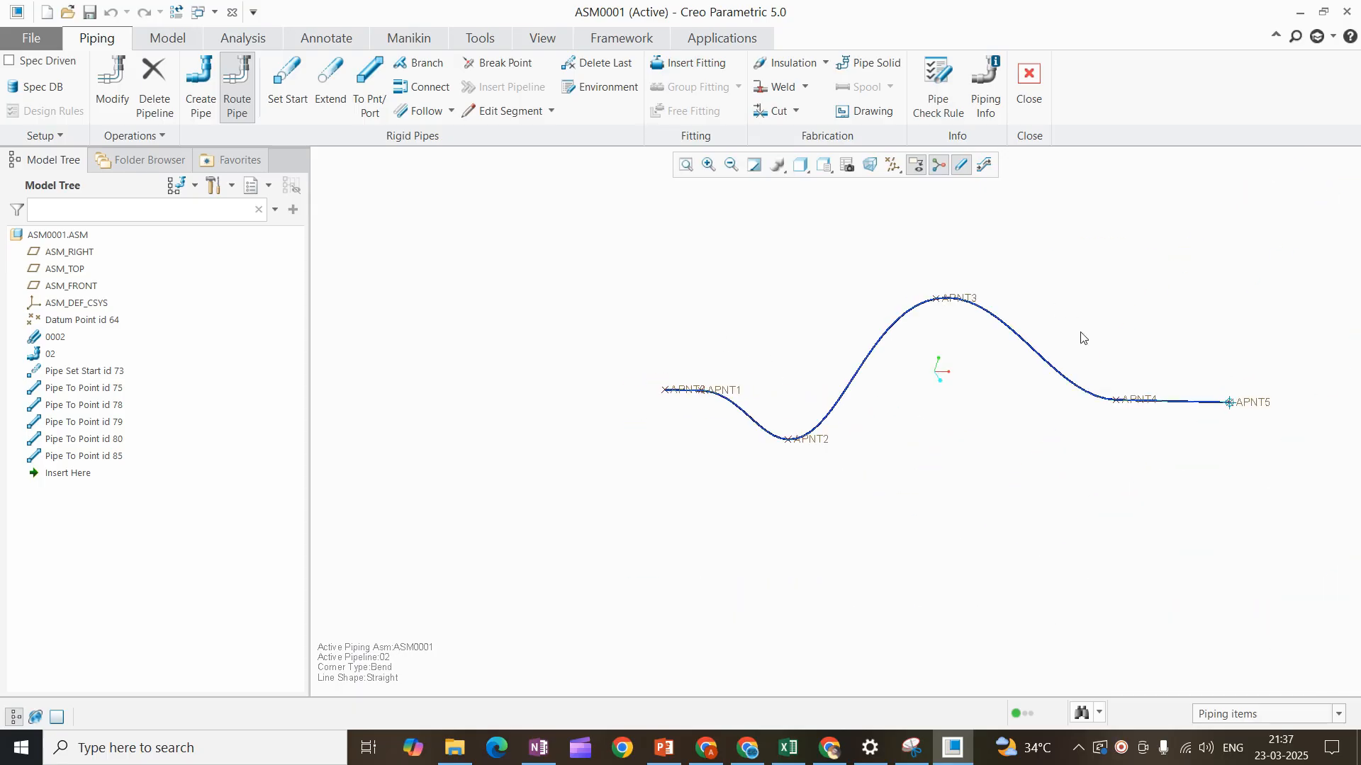
{"action": "scroll", "coordinate": [1169, 415], "scroll_direction": "up", "scroll_amount": 2}
{"action": "scroll", "coordinate": [865, 333], "scroll_direction": "down", "scroll_amount": 3}
{"action": "scroll", "coordinate": [864, 334], "scroll_direction": "up", "scroll_amount": 3}
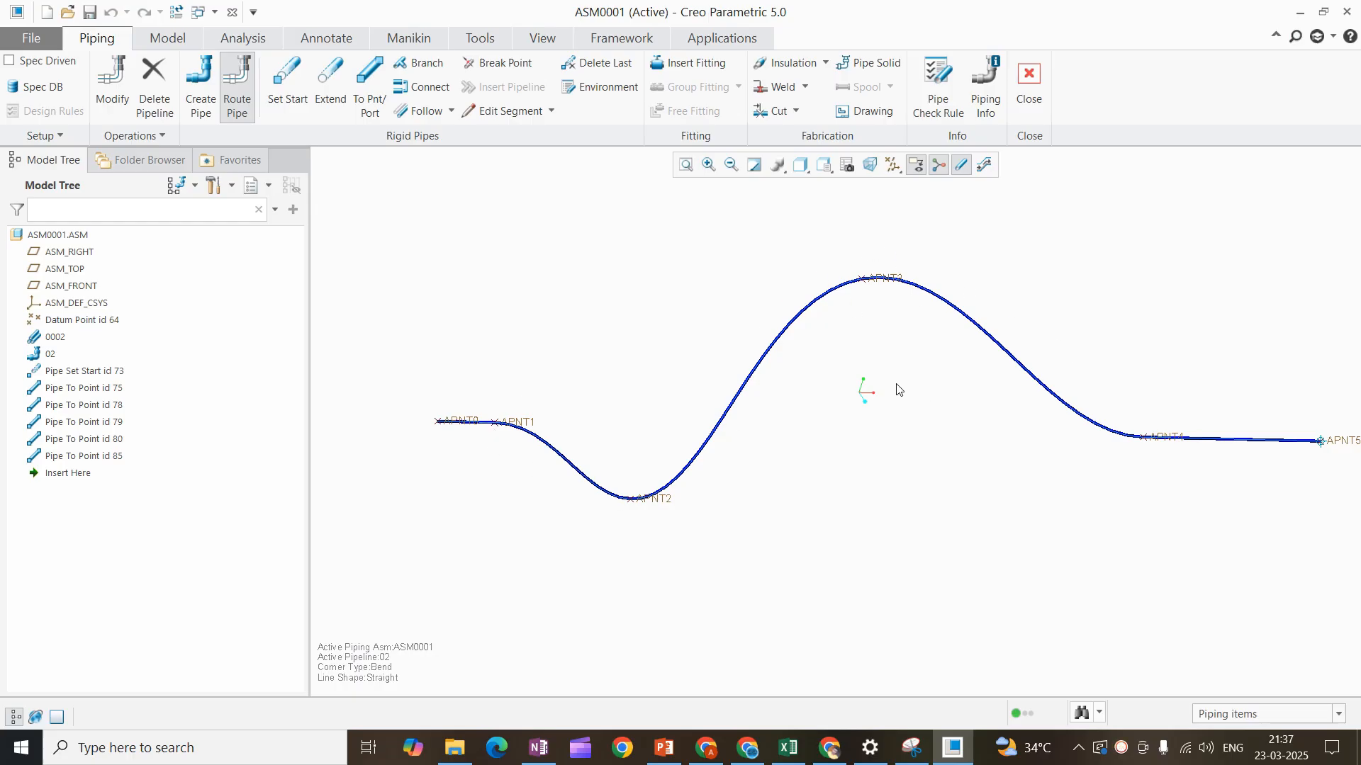
{"action": "scroll", "coordinate": [897, 390], "scroll_direction": "down", "scroll_amount": 1}
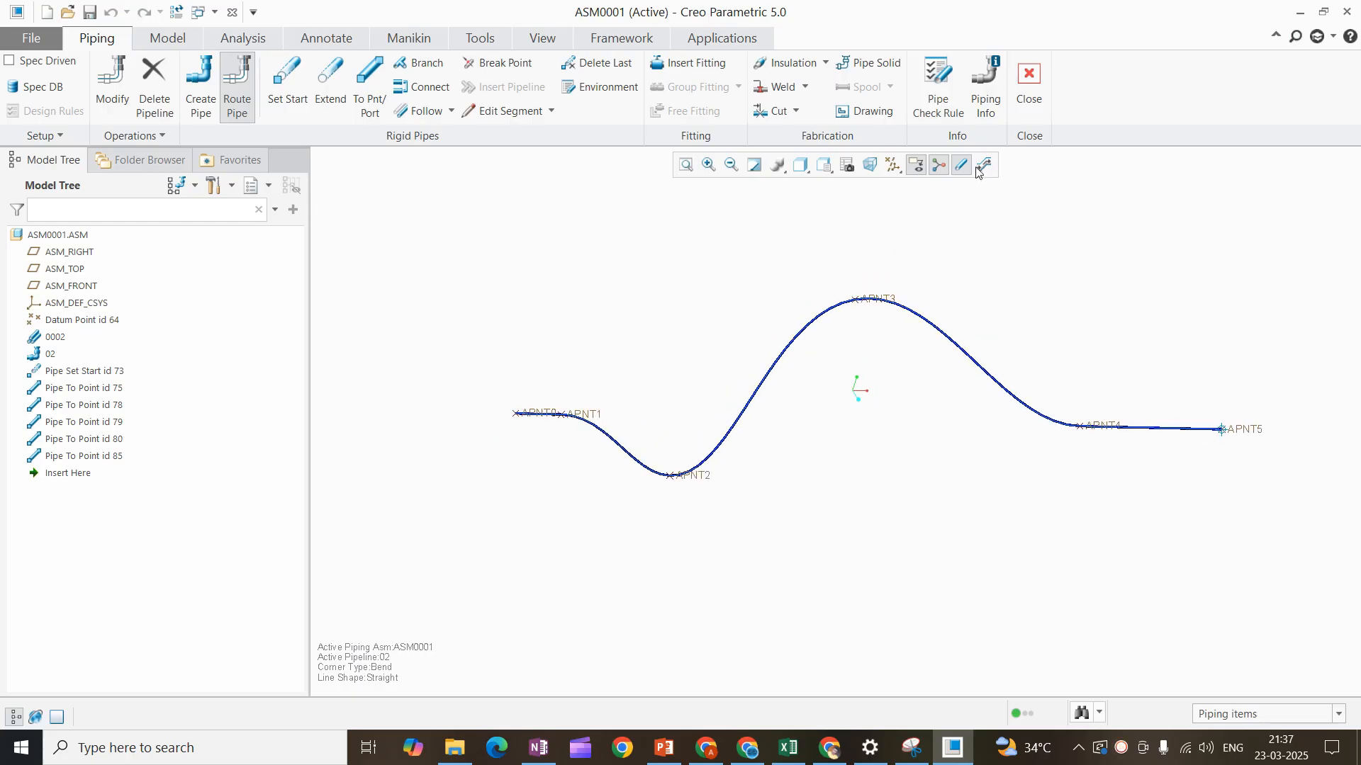
- Turn off the thick pipe display and make a solid pipe from pipeline 02 with Pipe Solid
{"action": "left_click", "coordinate": [868, 68]}
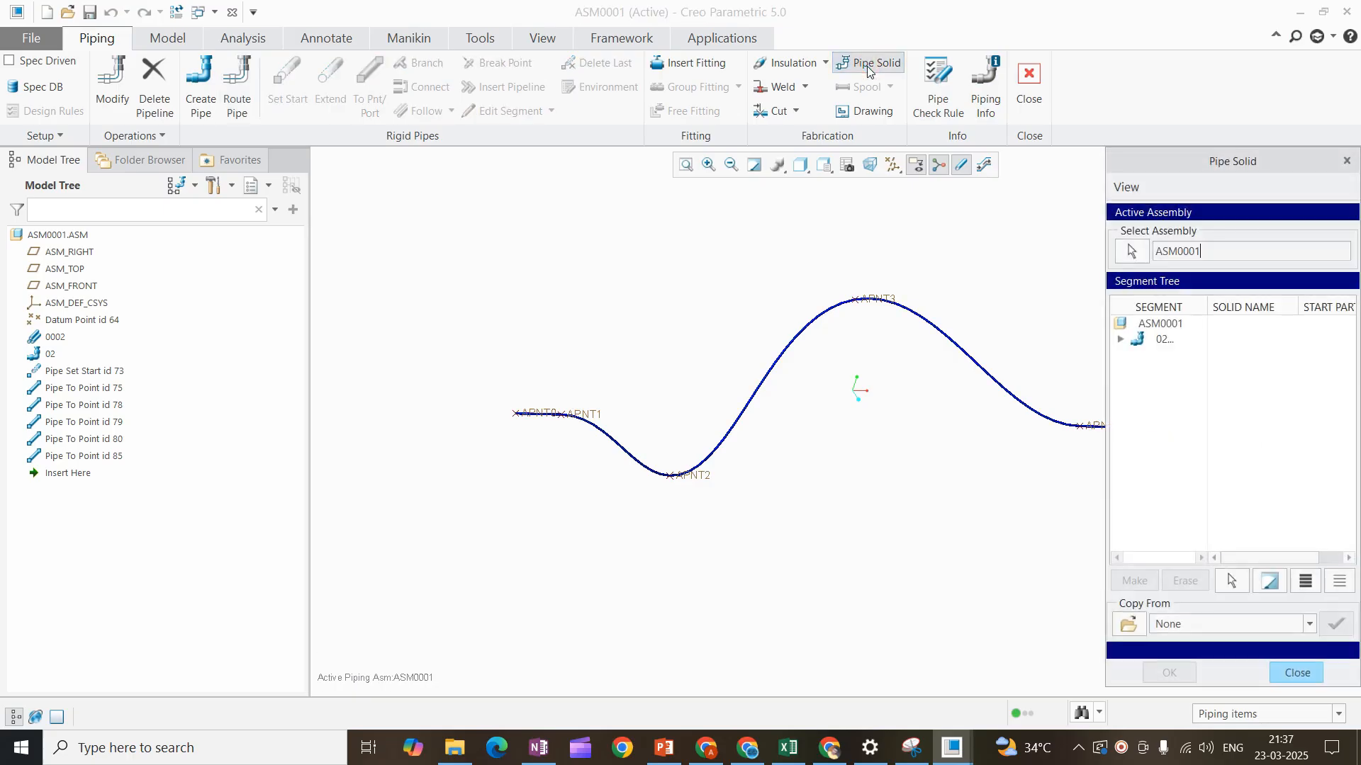
{"action": "left_click", "coordinate": [1273, 678]}
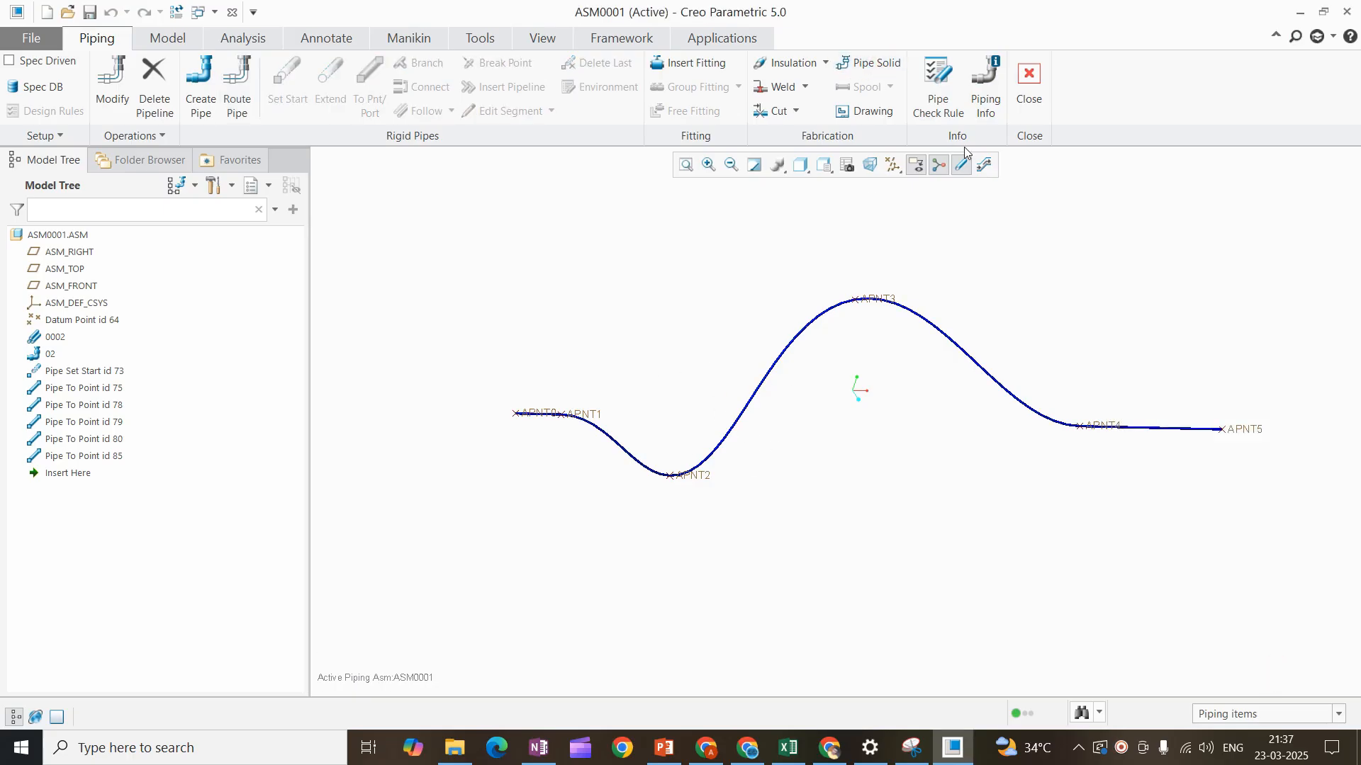
{"action": "left_click", "coordinate": [961, 165]}
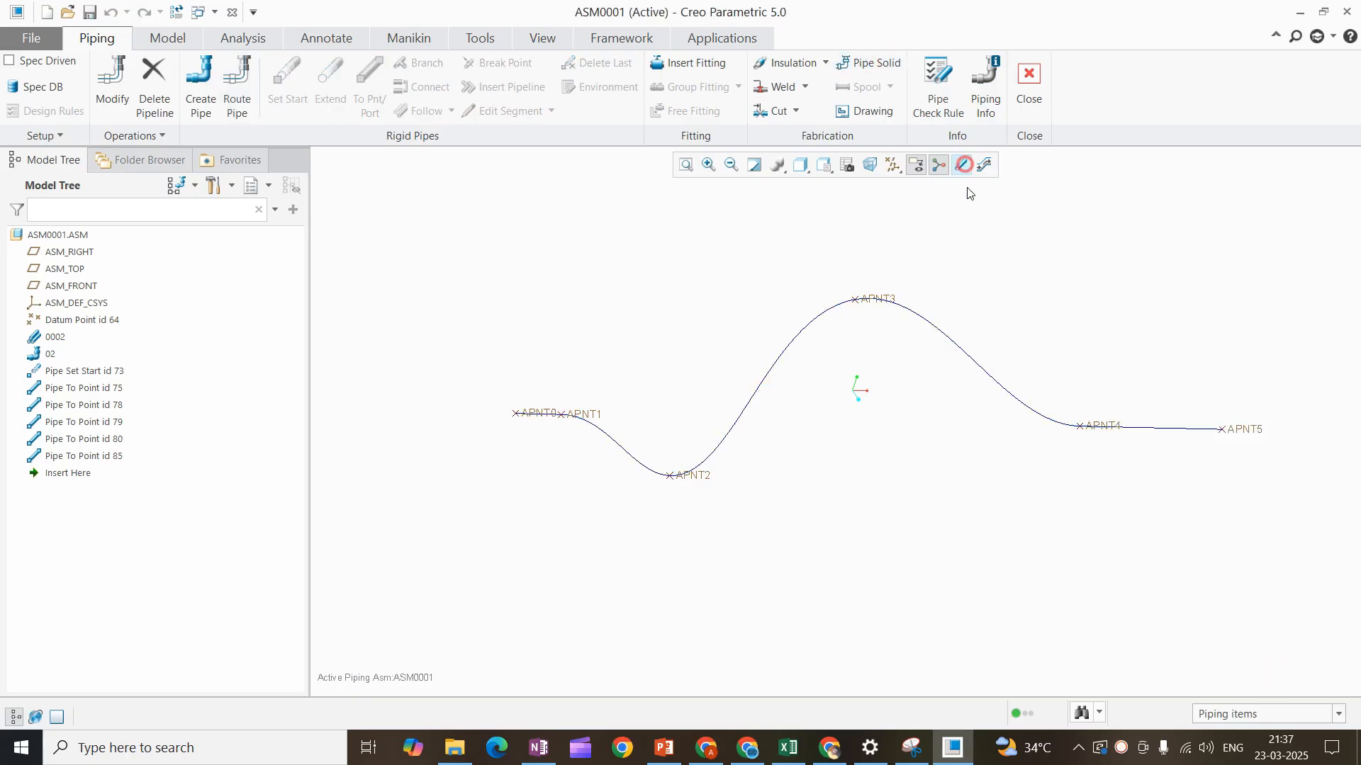
{"action": "left_click", "coordinate": [865, 66]}
{"action": "left_click", "coordinate": [1163, 340]}
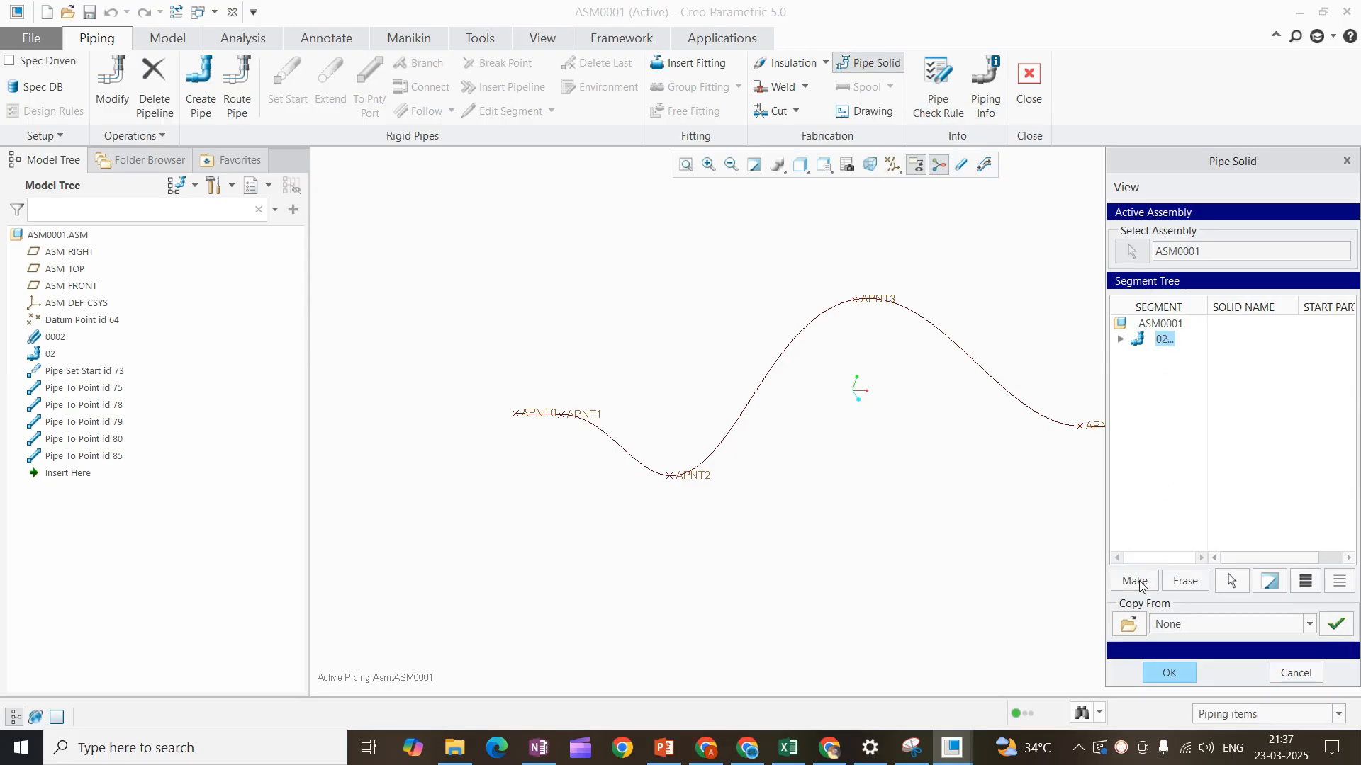
{"action": "left_click", "coordinate": [1135, 581]}
{"action": "scroll", "coordinate": [524, 439], "scroll_direction": "down", "scroll_amount": 3}
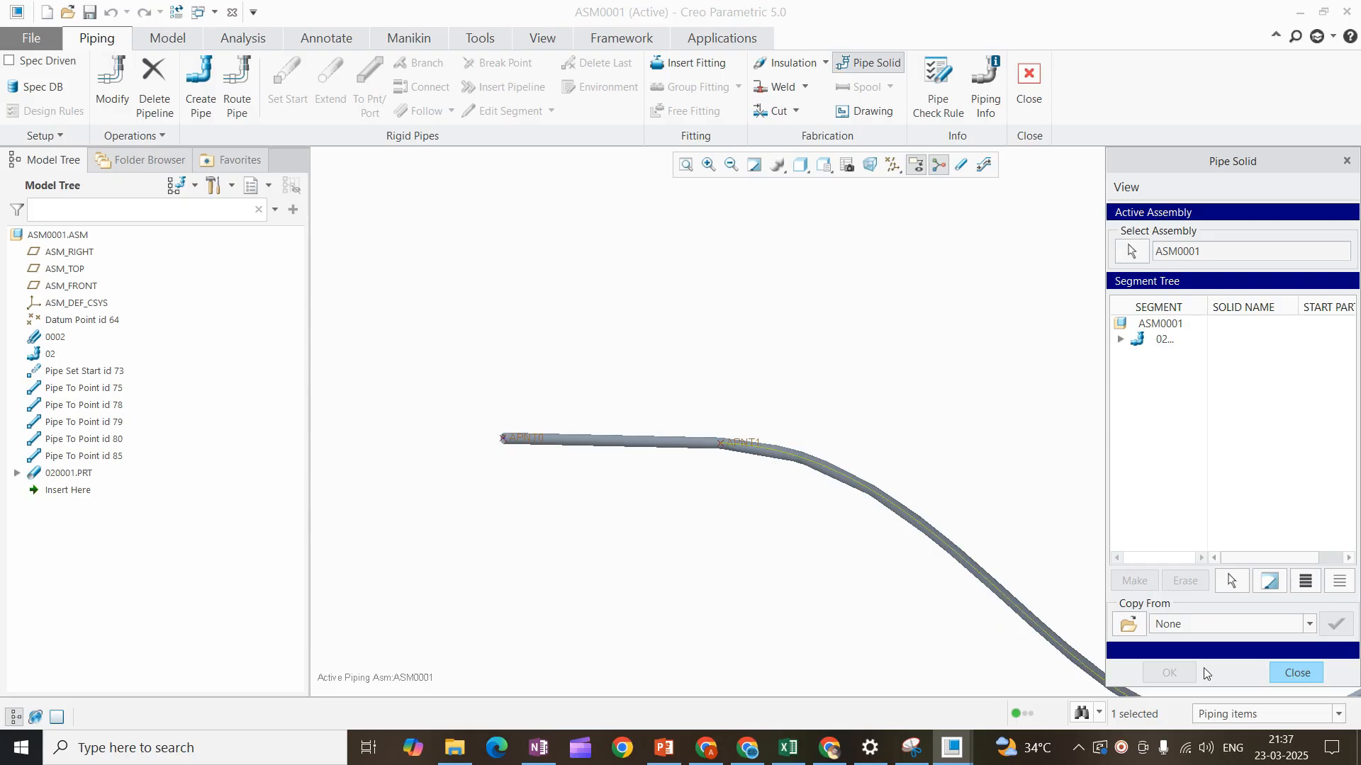
{"action": "left_click", "coordinate": [1303, 673]}
- Open the solid pipe part 020001.PRT in its own window and display it as Shading With Edges
{"action": "left_click", "coordinate": [51, 473]}
{"action": "left_click", "coordinate": [80, 425]}
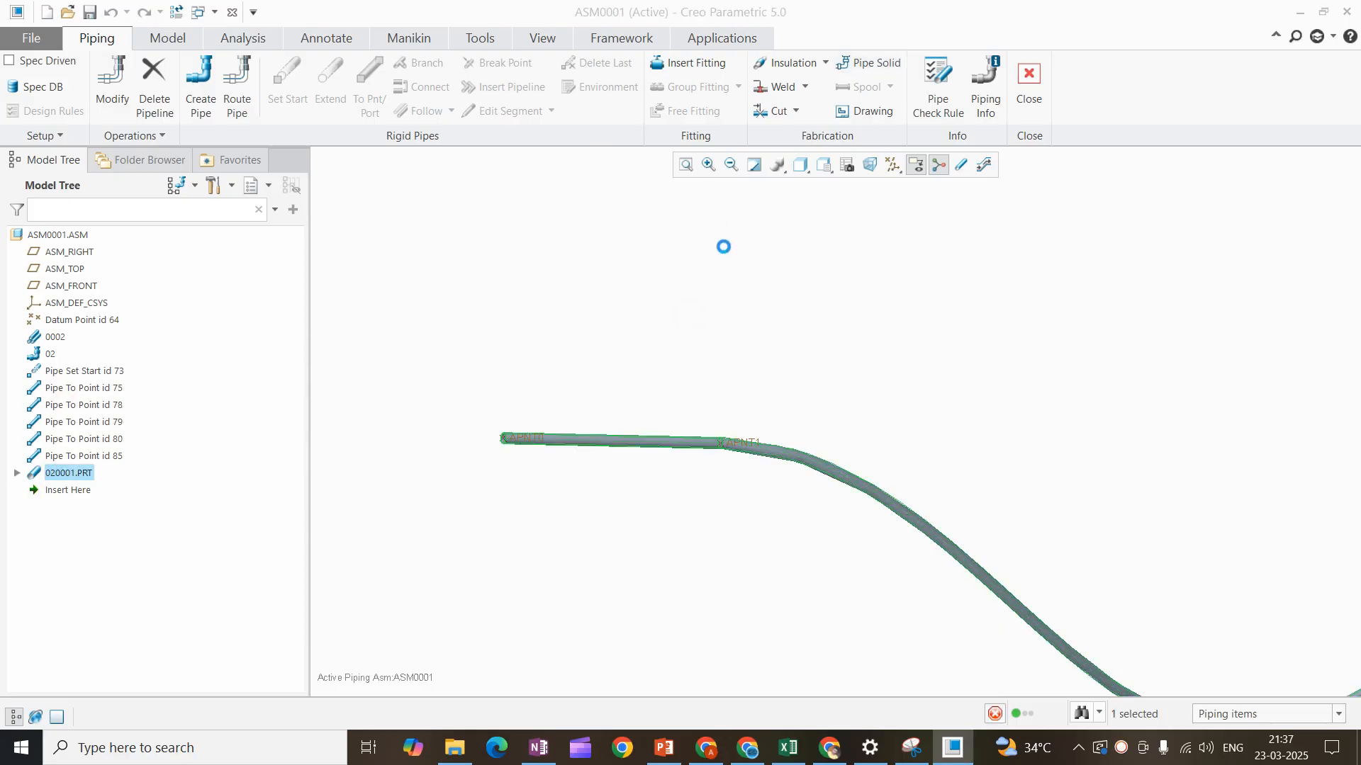
{"action": "scroll", "coordinate": [567, 445], "scroll_direction": "down", "scroll_amount": 10}
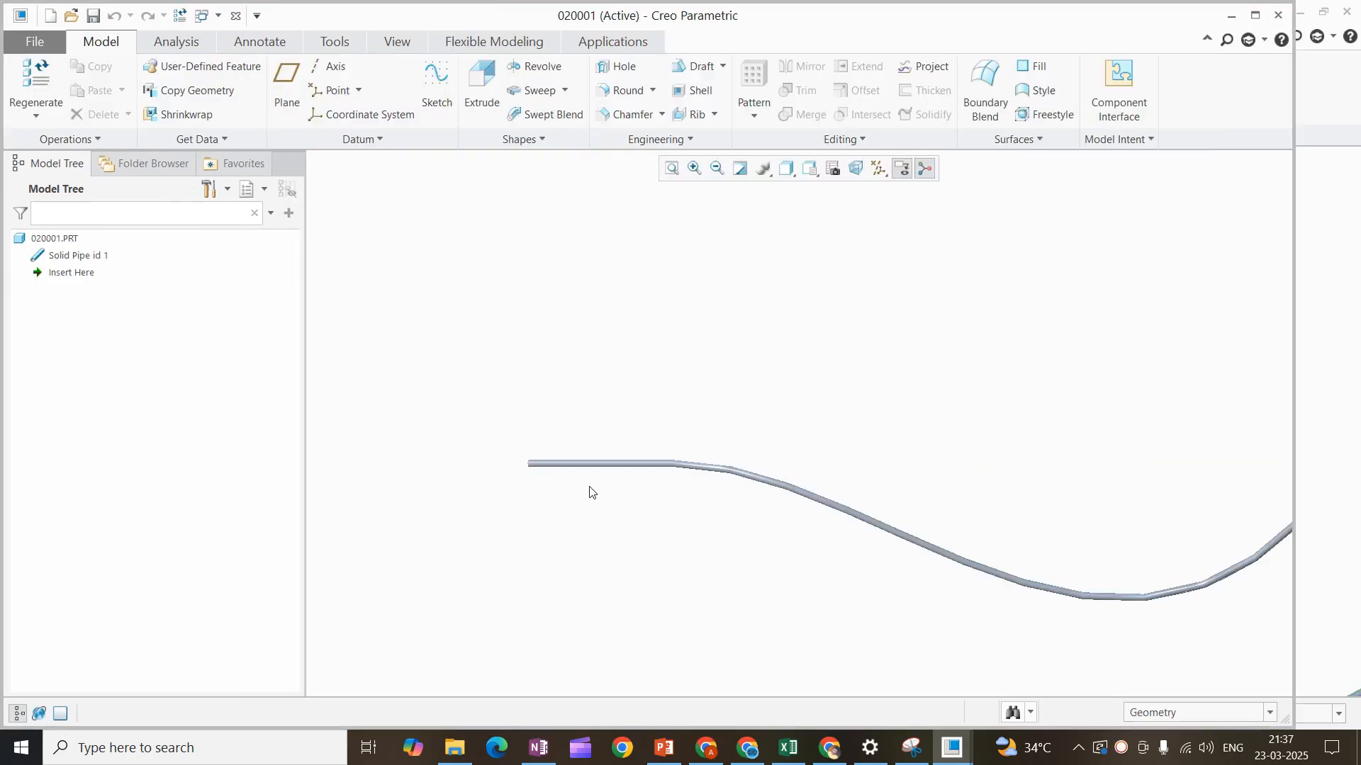
{"action": "left_click", "coordinate": [831, 170]}
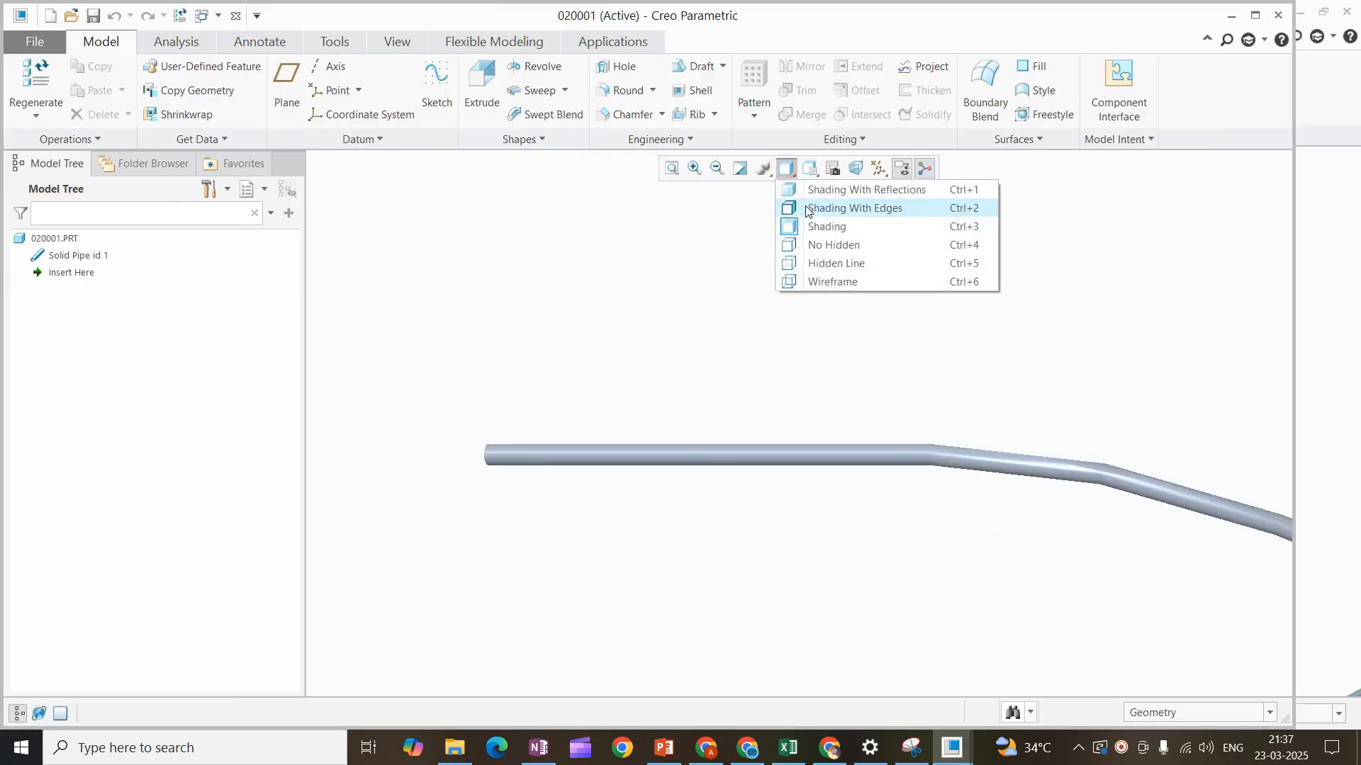
{"action": "left_click", "coordinate": [814, 207]}
{"action": "mouse_move", "coordinate": [643, 401]}
{"action": "middle_mouse_down"}
{"action": "mouse_move", "coordinate": [660, 384]}
{"action": "mouse_move", "coordinate": [589, 362]}
{"action": "mouse_move", "coordinate": [887, 331]}
{"action": "mouse_move", "coordinate": [815, 366]}
{"action": "middle_mouse_up"}
{"action": "scroll", "coordinate": [741, 389], "scroll_direction": "down", "scroll_amount": 6}
{"action": "scroll", "coordinate": [631, 331], "scroll_direction": "up", "scroll_amount": 3}
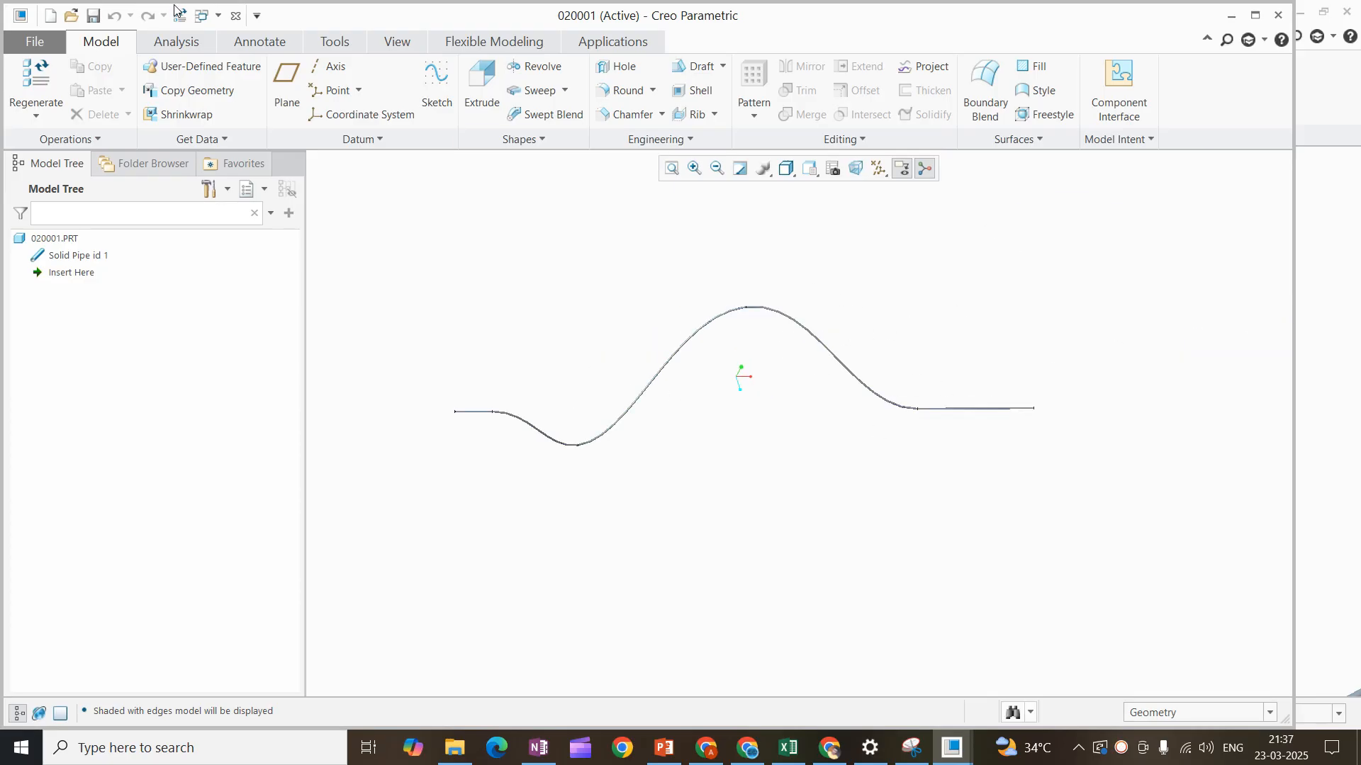
- Return to the ASM0001 assembly and set line stock 0002's pipe OD to 20 and thickness to 2
{"action": "left_click", "coordinate": [202, 15]}
{"action": "left_click", "coordinate": [212, 32]}
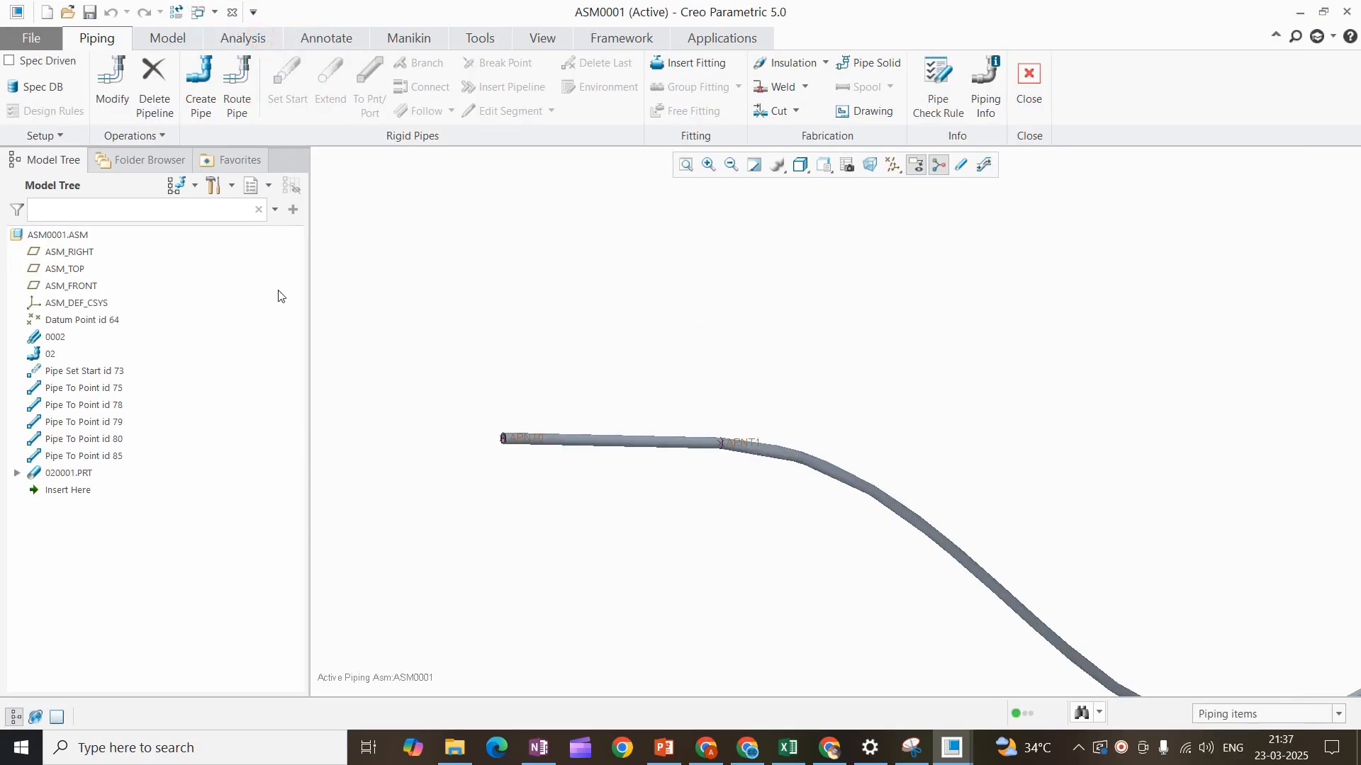
{"action": "left_click", "coordinate": [44, 338]}
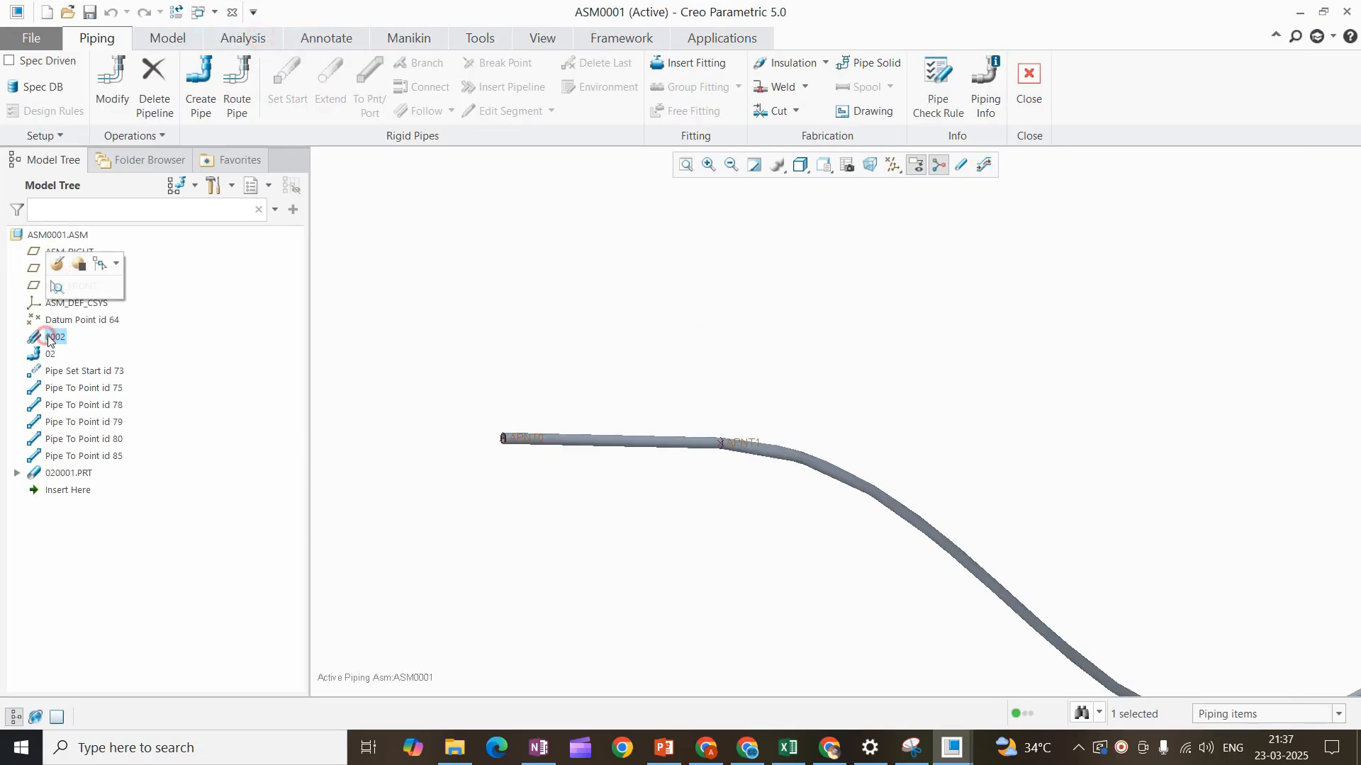
{"action": "left_click", "coordinate": [59, 265]}
{"action": "double_click", "coordinate": [1268, 378]}
{"action": "type", "text": "20"}
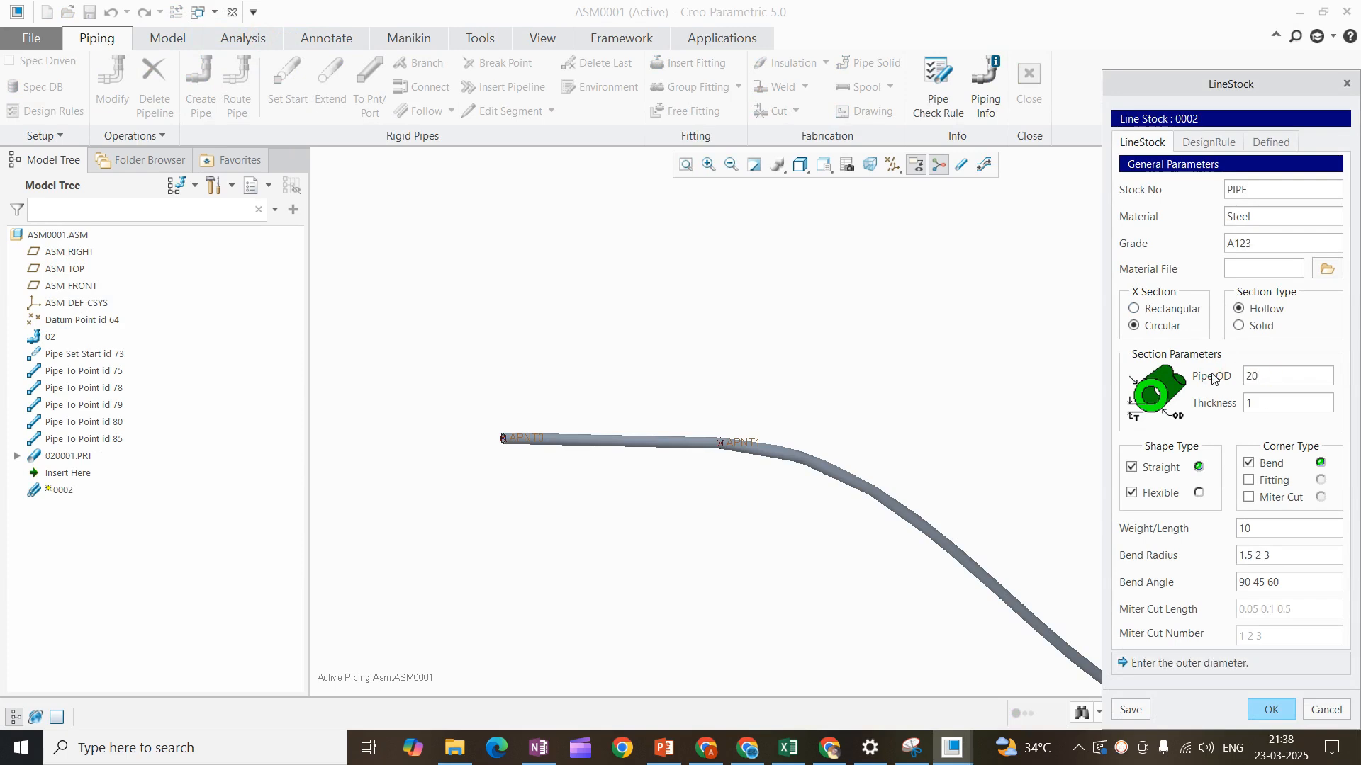
{"action": "double_click", "coordinate": [1252, 402]}
{"action": "type", "text": "2"}
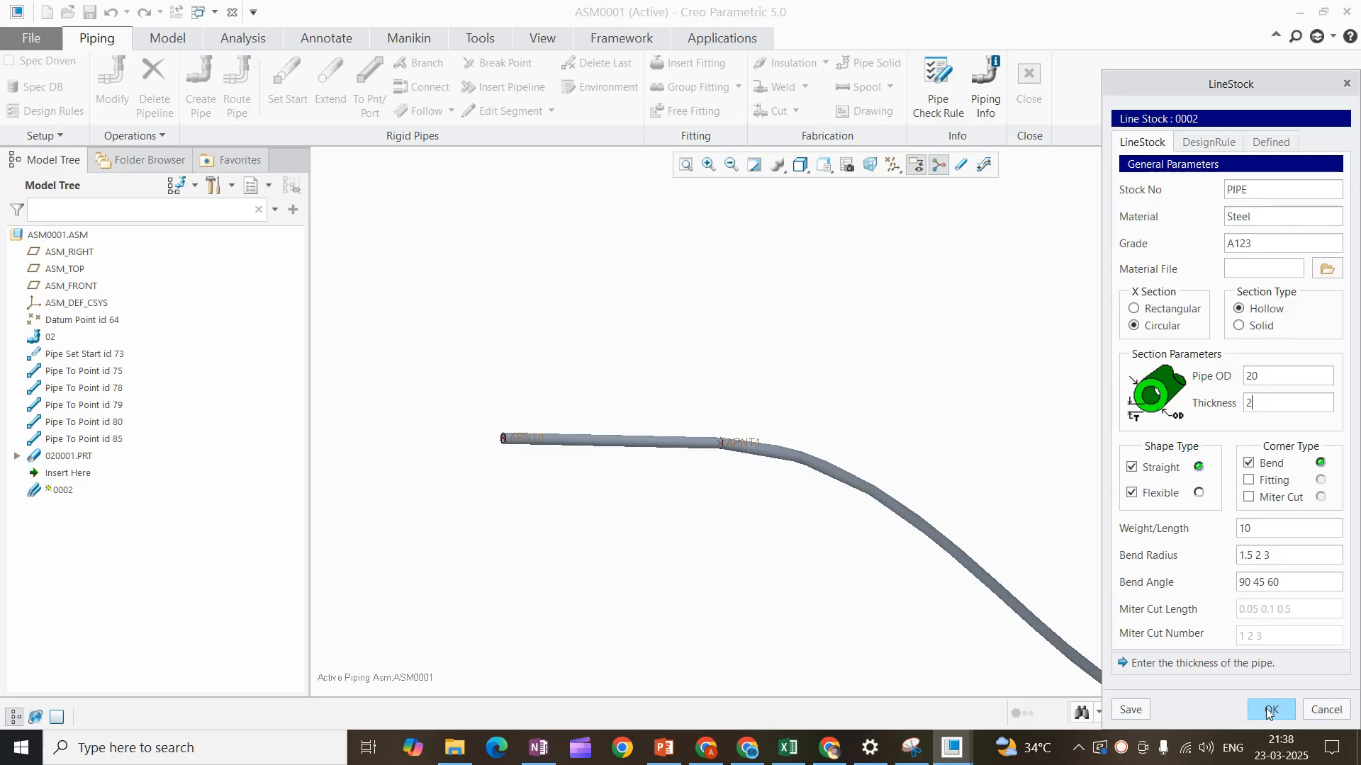
{"action": "left_click", "coordinate": [1268, 710]}
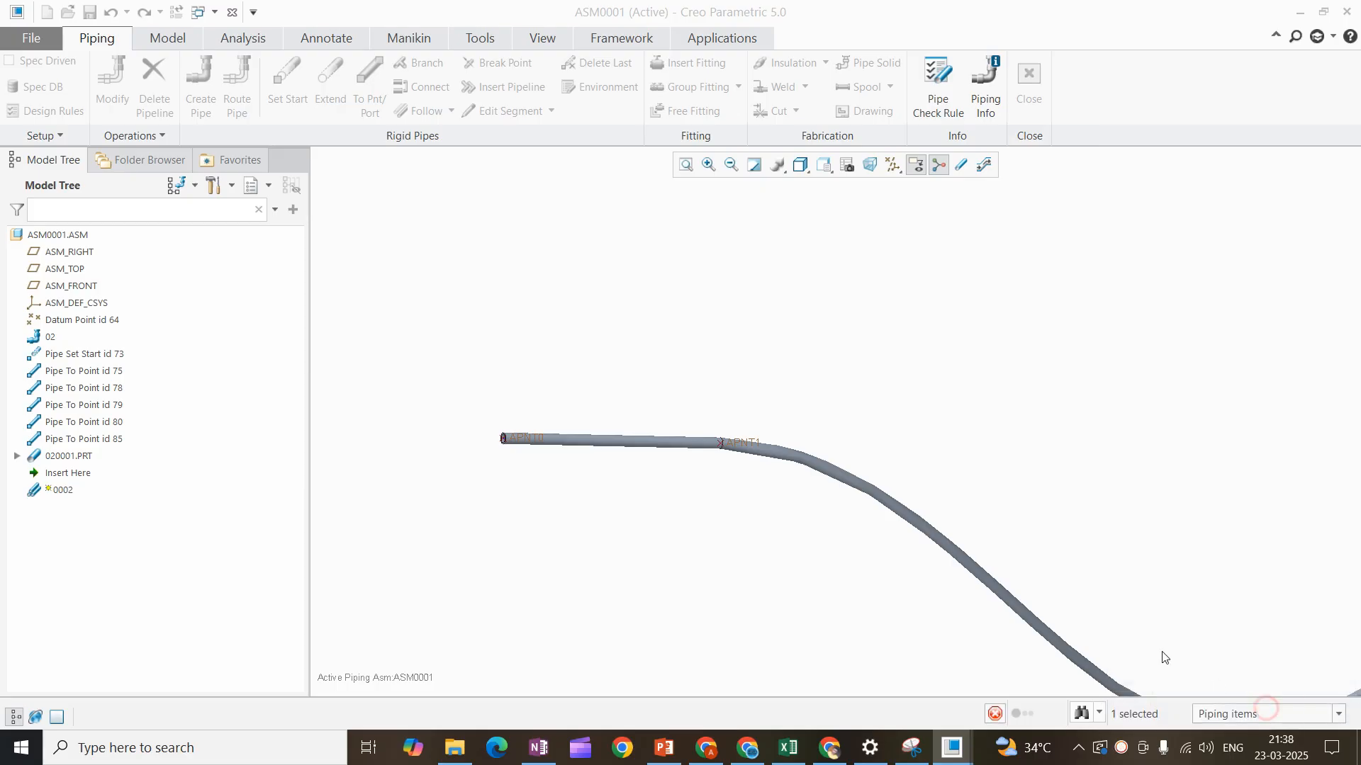
- Regenerate the assembly and inspect the updated solid pipe from its hollow end at APNT0 along the route
{"action": "left_click", "coordinate": [177, 38]}
{"action": "scroll", "coordinate": [512, 464], "scroll_direction": "down", "scroll_amount": 5}
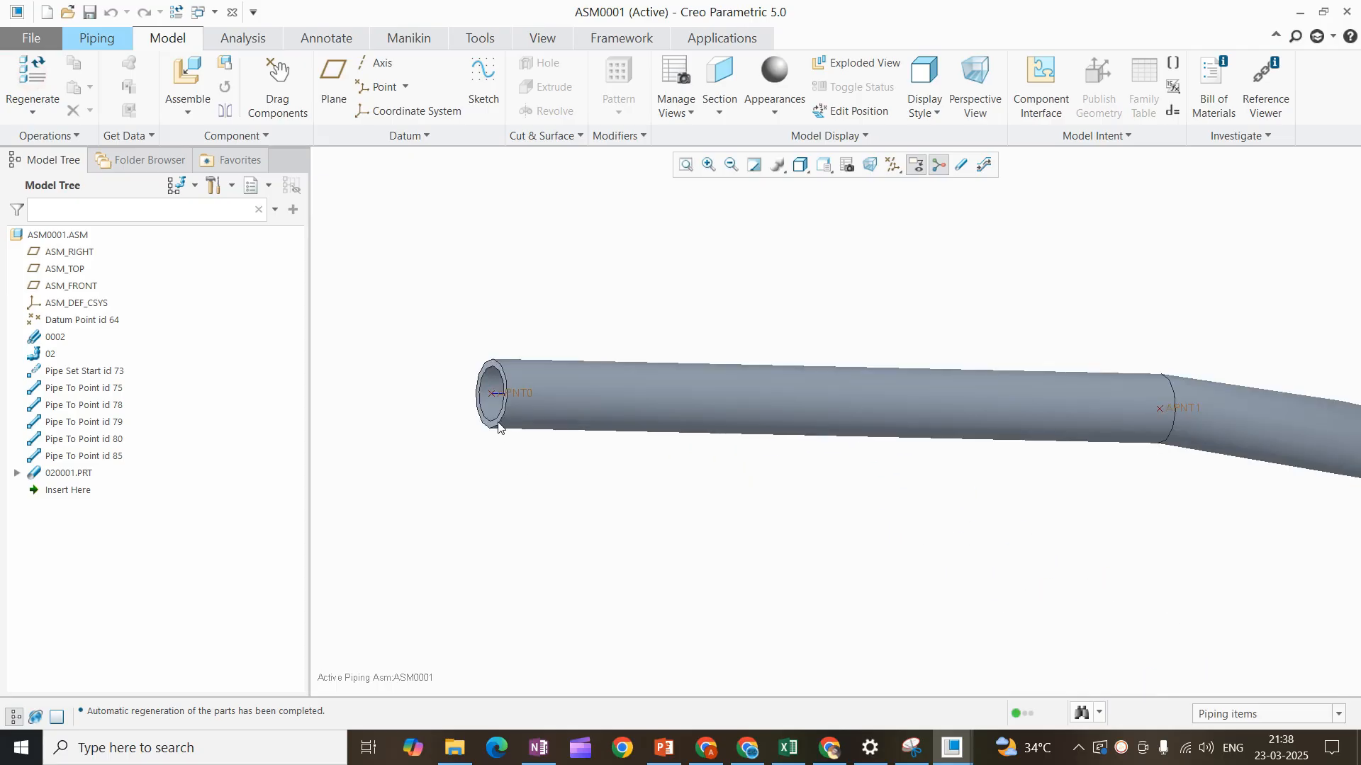
{"action": "scroll", "coordinate": [498, 426], "scroll_direction": "down", "scroll_amount": 2}
{"action": "scroll", "coordinate": [805, 383], "scroll_direction": "up", "scroll_amount": 8}
{"action": "scroll", "coordinate": [805, 383], "scroll_direction": "down", "scroll_amount": 6}
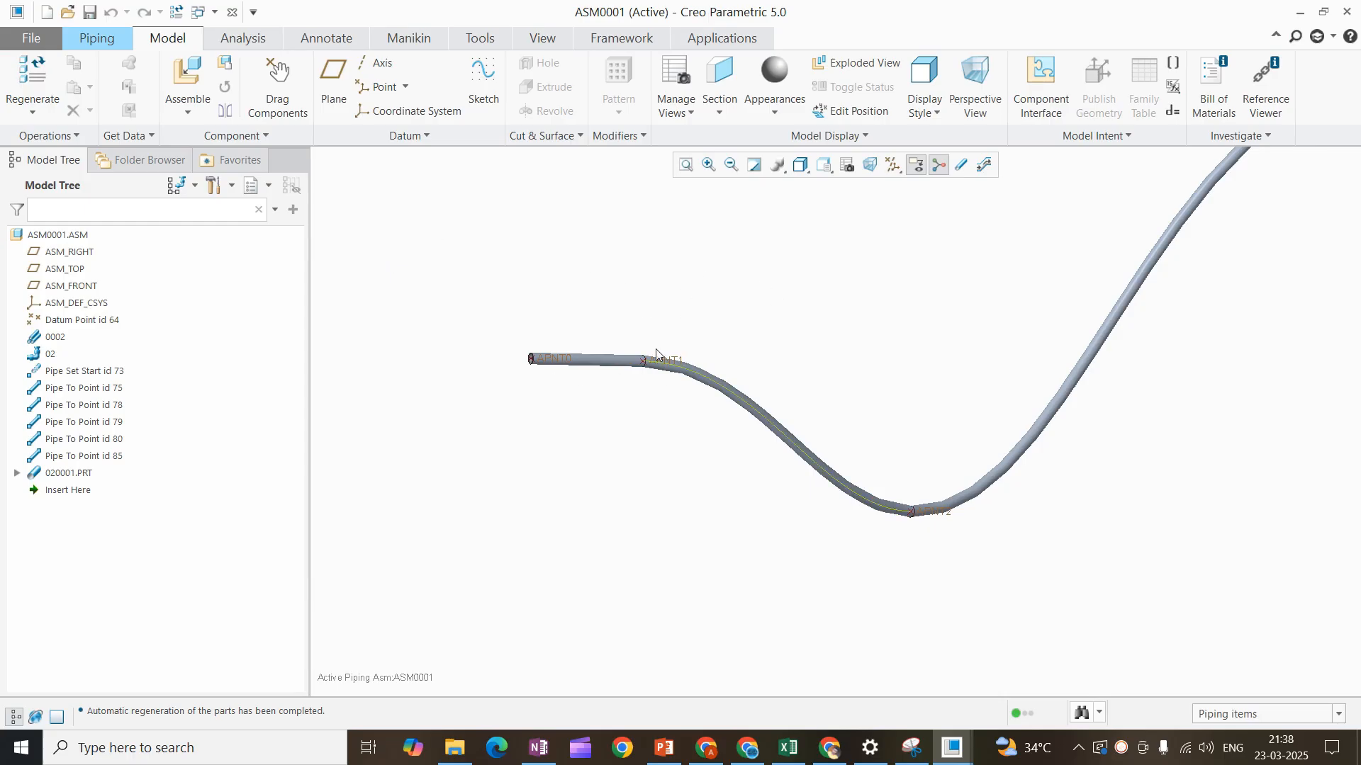
{"action": "scroll", "coordinate": [634, 346], "scroll_direction": "up", "scroll_amount": 6}
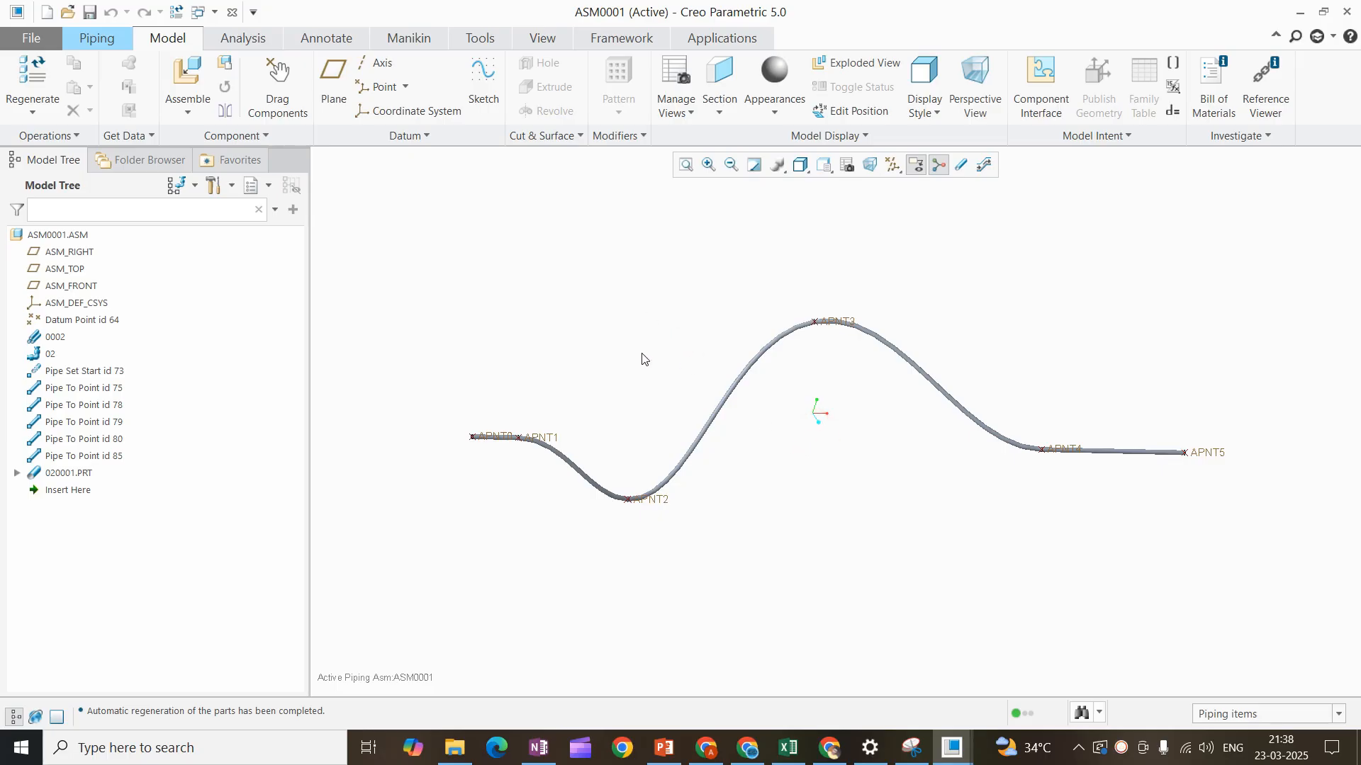
{"action": "left_click", "coordinate": [664, 338]}
{"action": "left_click", "coordinate": [704, 339]}
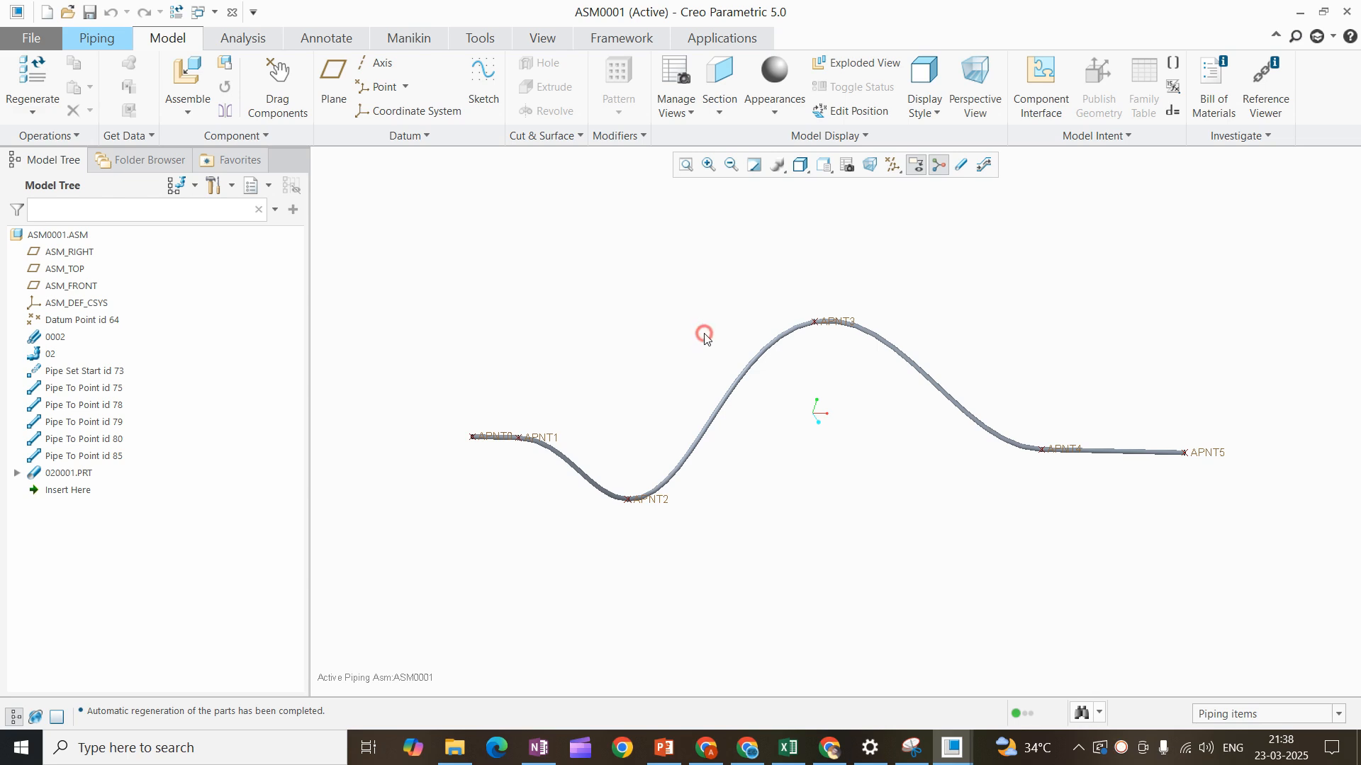